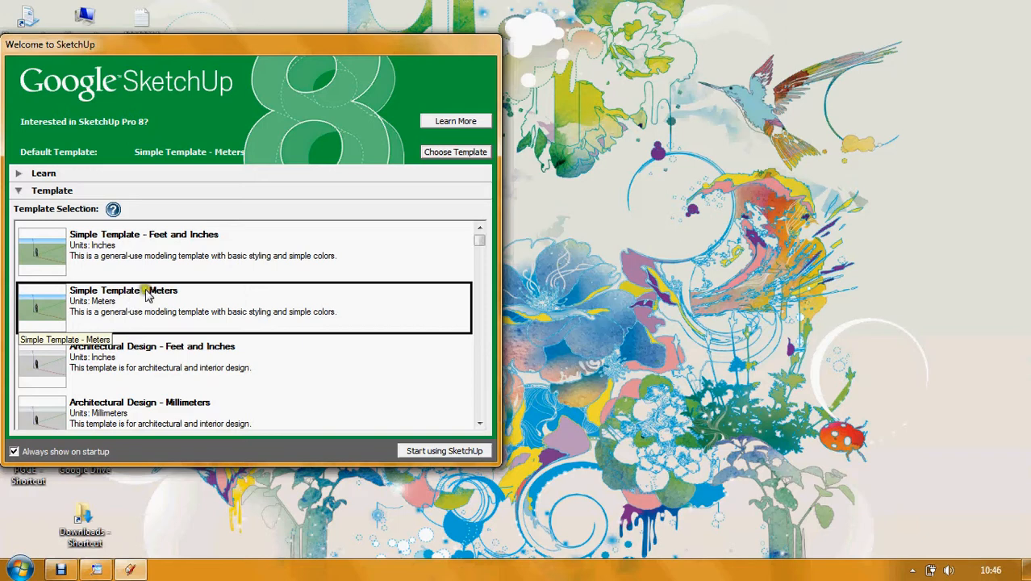
left_click(192, 308)
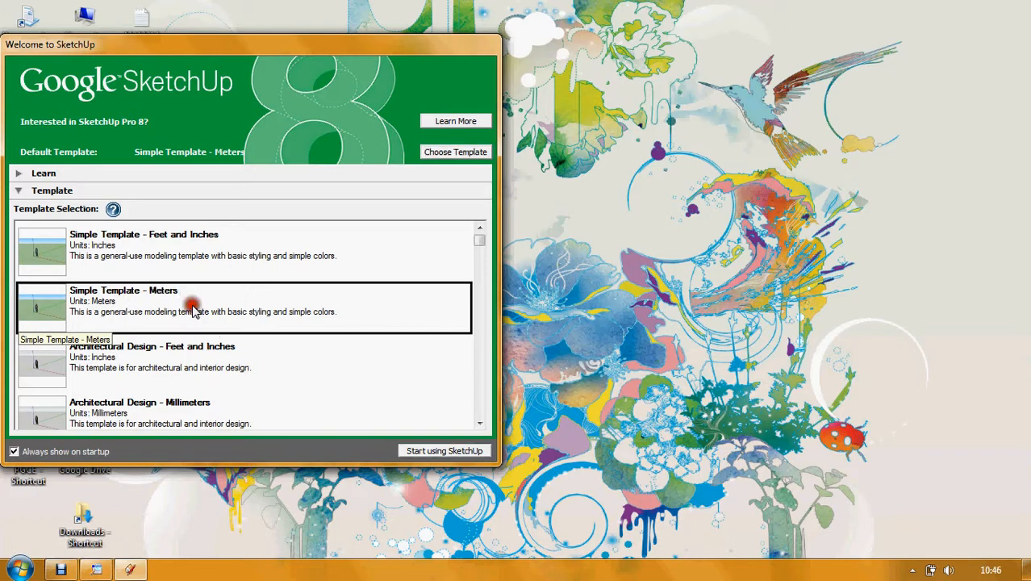
left_click(207, 403)
left_click_drag(481, 246, 505, 200)
left_click(294, 355)
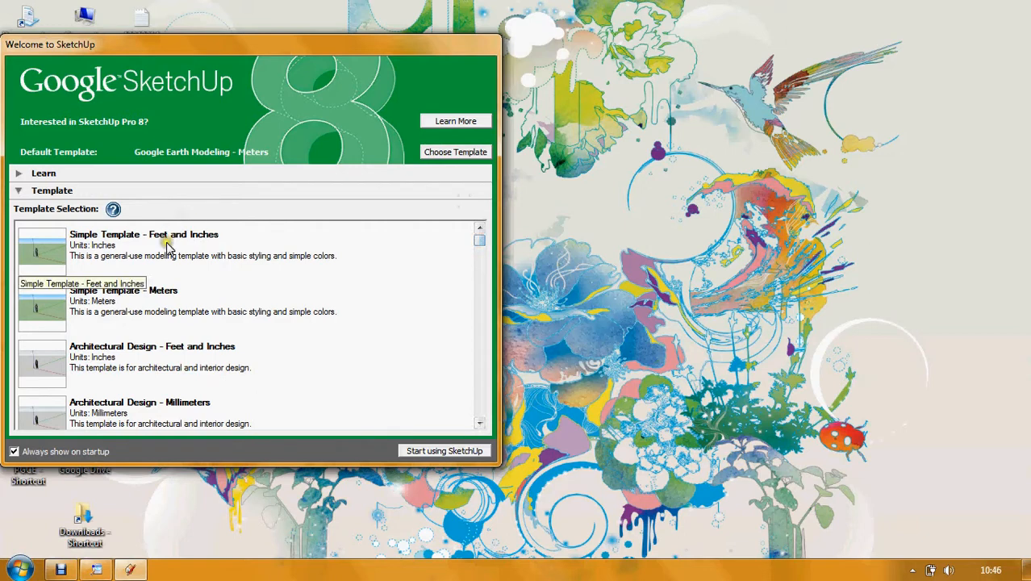
- Start a new model from the Simple Template - Meters and maximize the modeling window
left_click(194, 297)
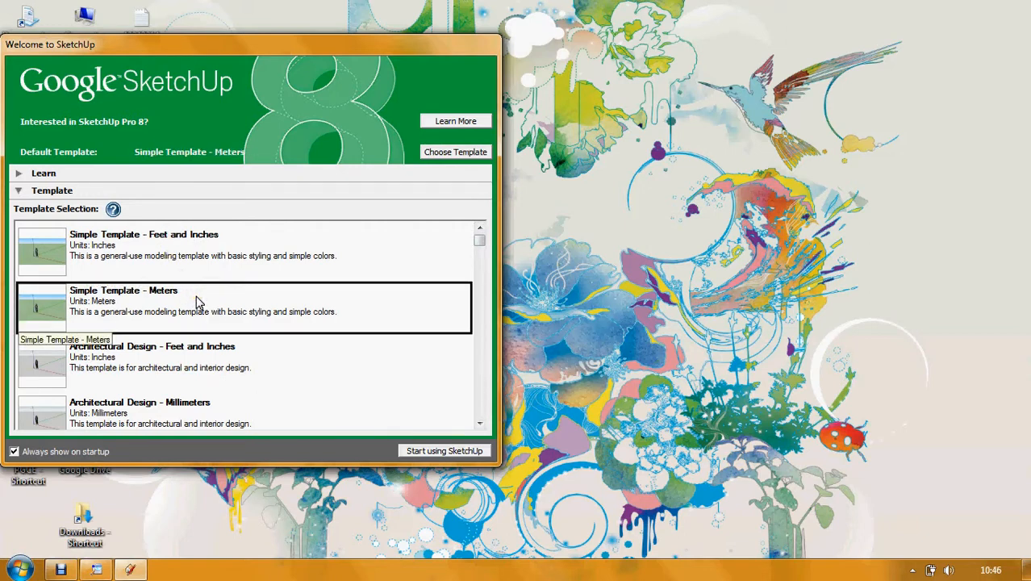
left_click(456, 452)
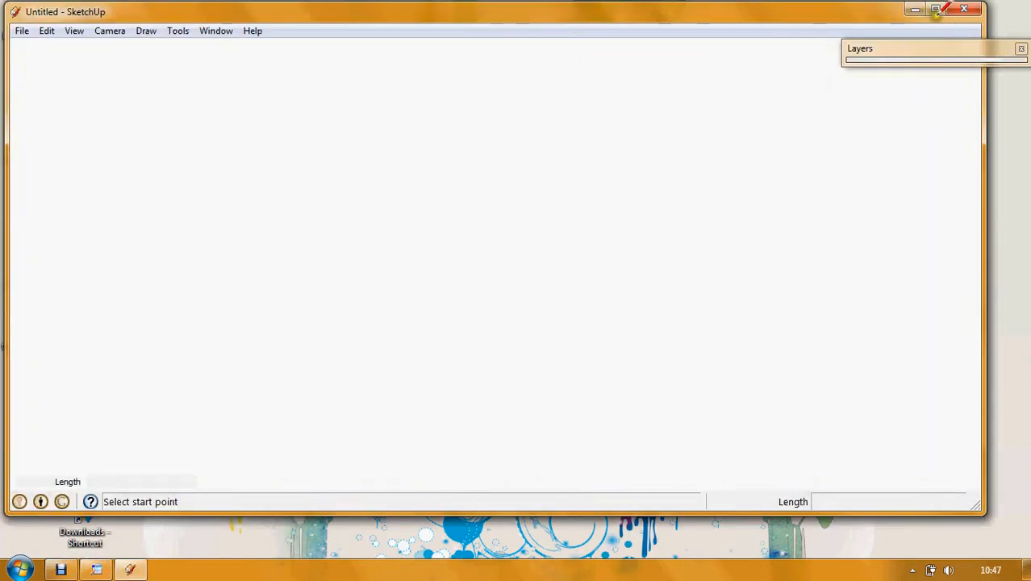
left_click(936, 9)
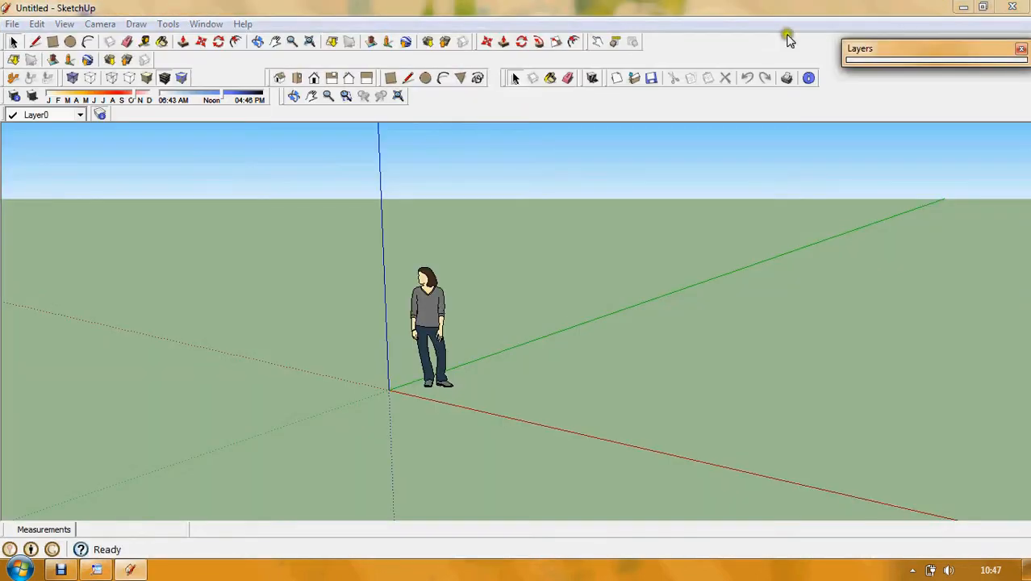
left_click(611, 339)
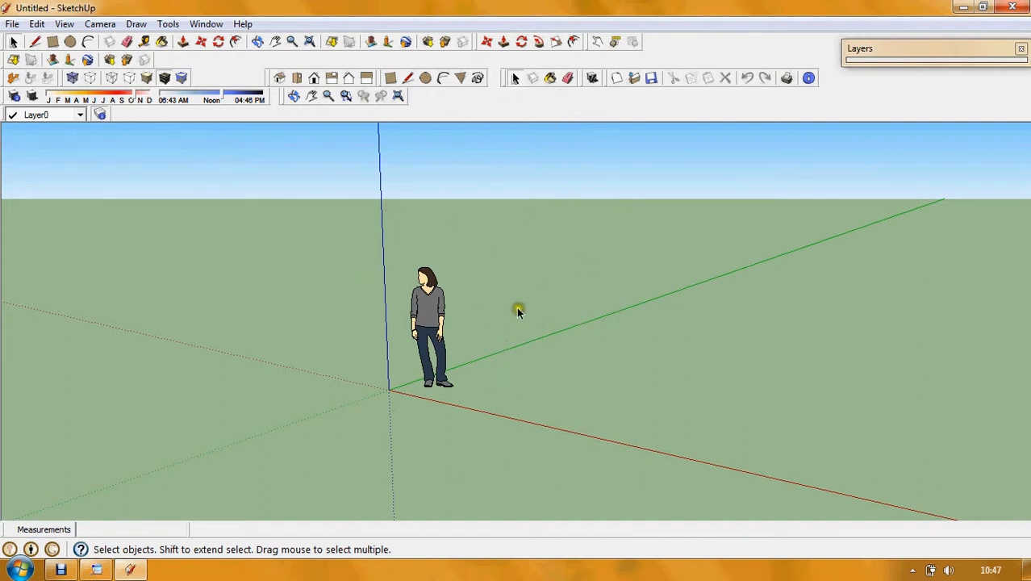
- Open the background settings of the current style and set the background color's red value to 50
left_click(211, 26)
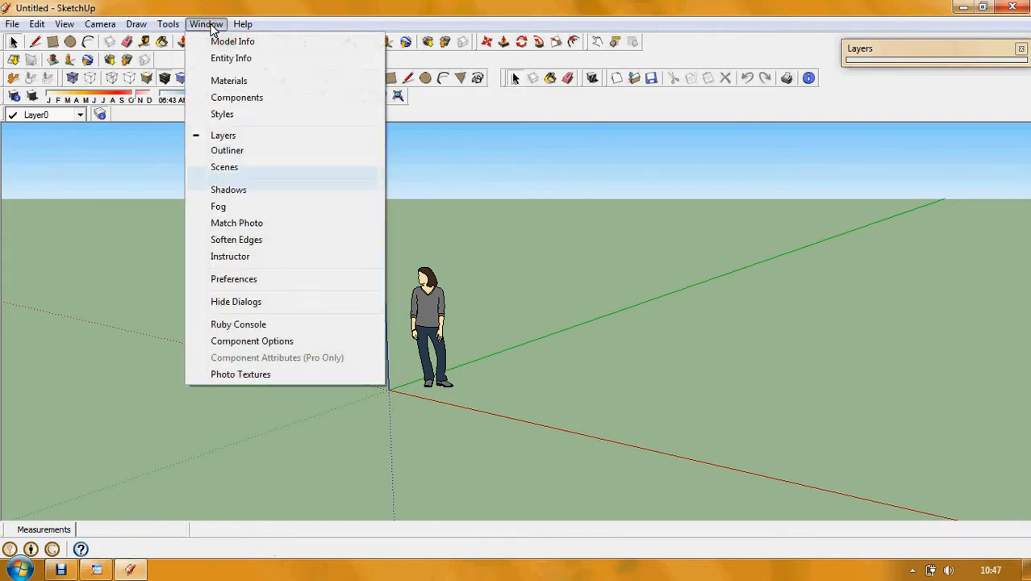
left_click(267, 113)
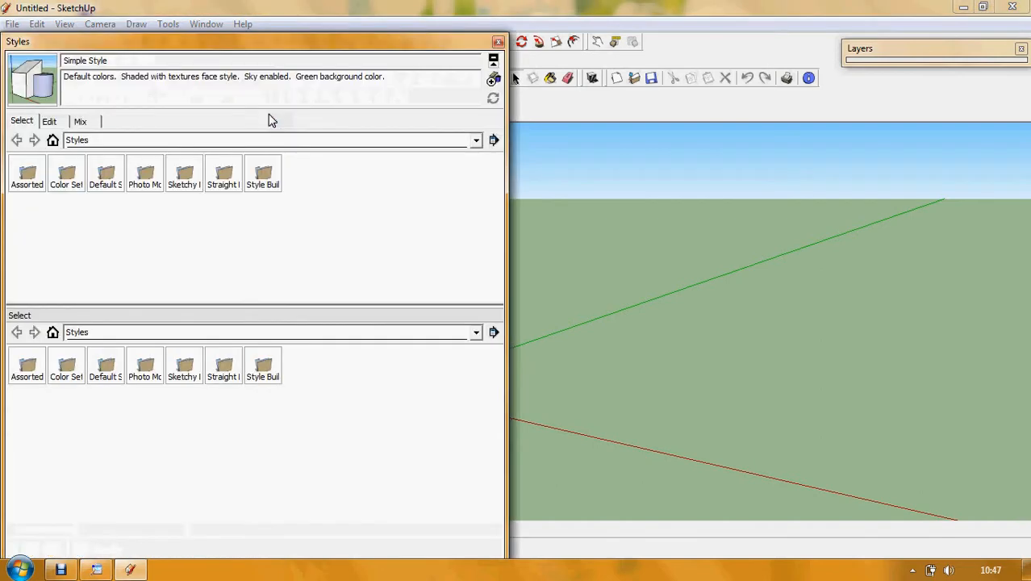
left_click(49, 121)
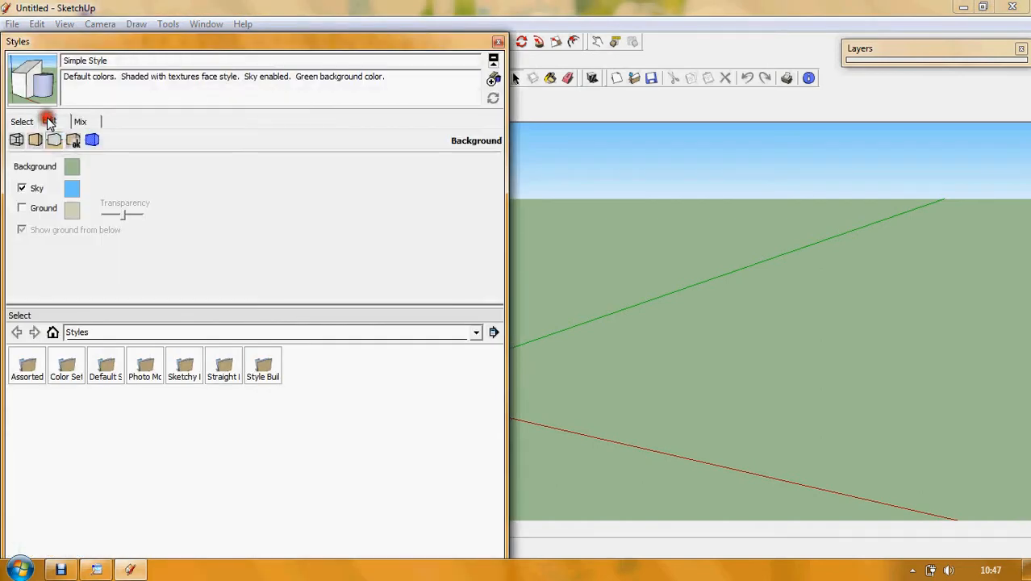
left_click(71, 168)
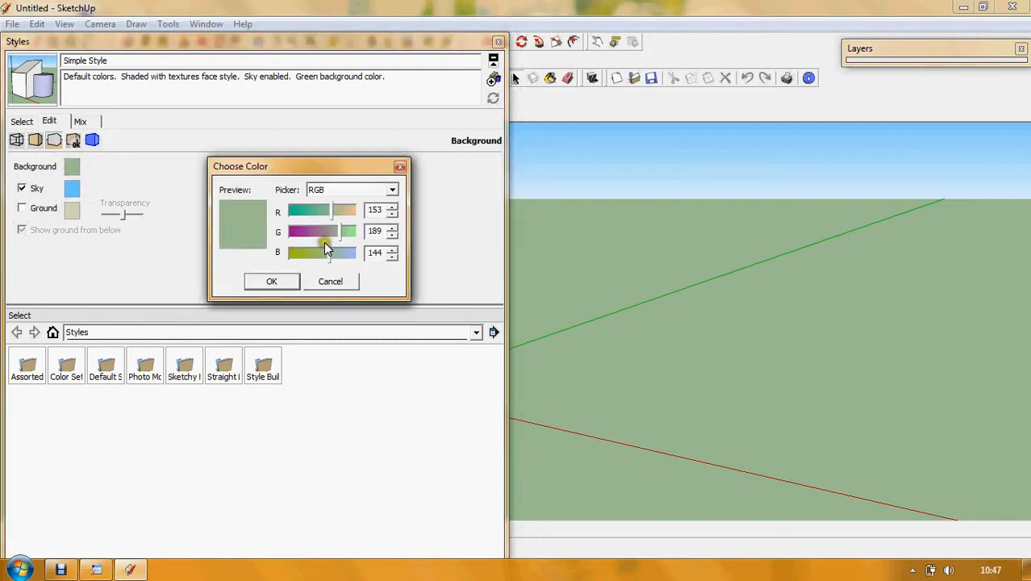
left_click(375, 209)
double_click(390, 209)
type("50")
- Set the background color's green and blue values to 0
left_click(369, 231)
type("0")
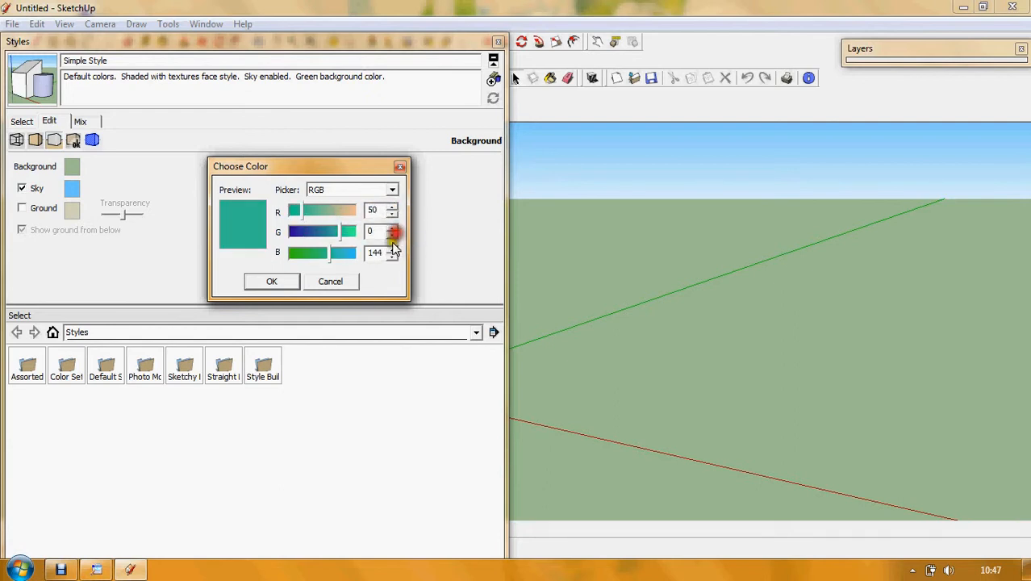
left_click(372, 253)
double_click(390, 253)
type("0")
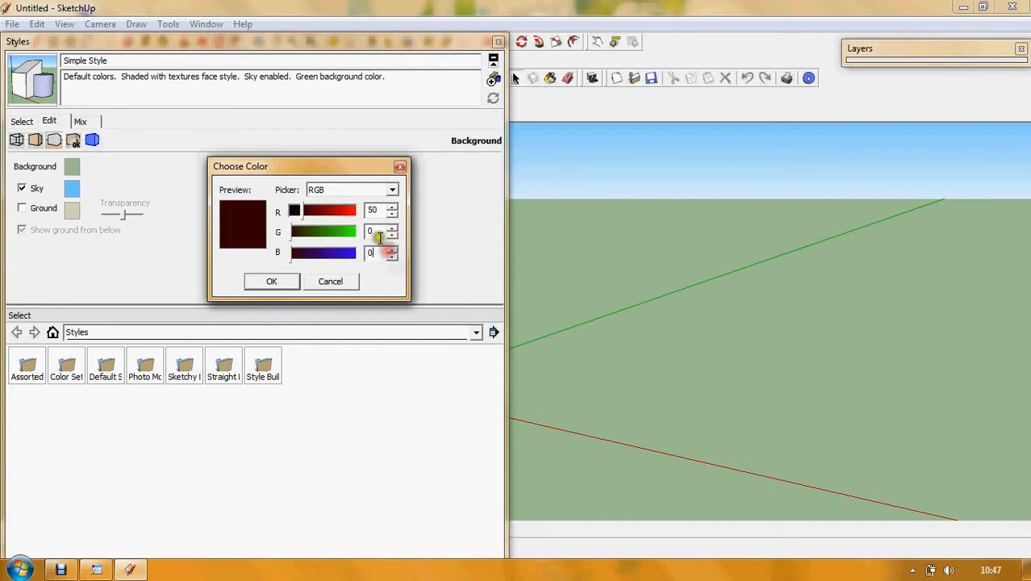
- Set the background color's green and blue values to 50 and apply the color
double_click(387, 231)
type("50")
double_click(381, 255)
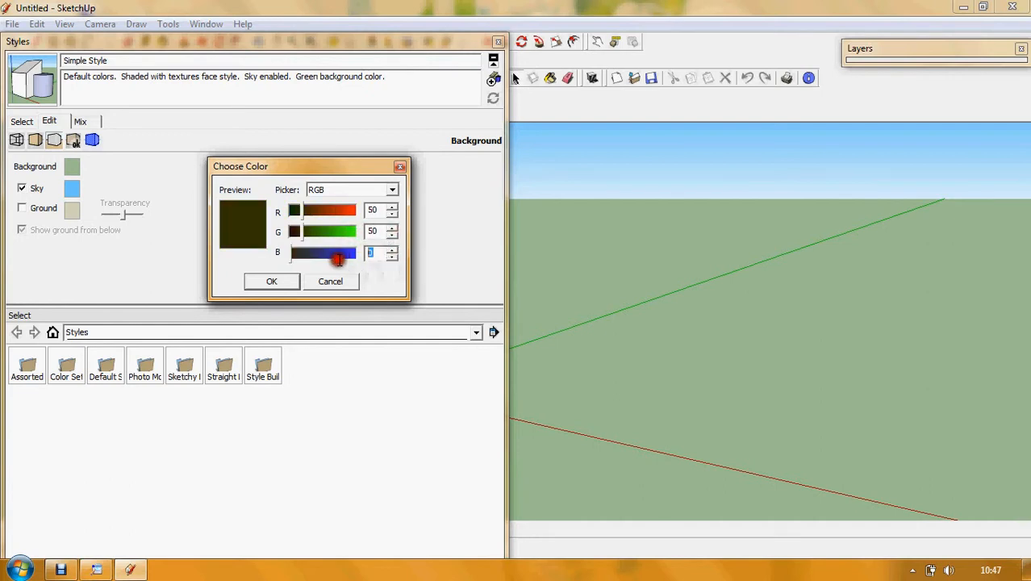
type("05")
key("BackSpace")
key("BackSpace")
type("50")
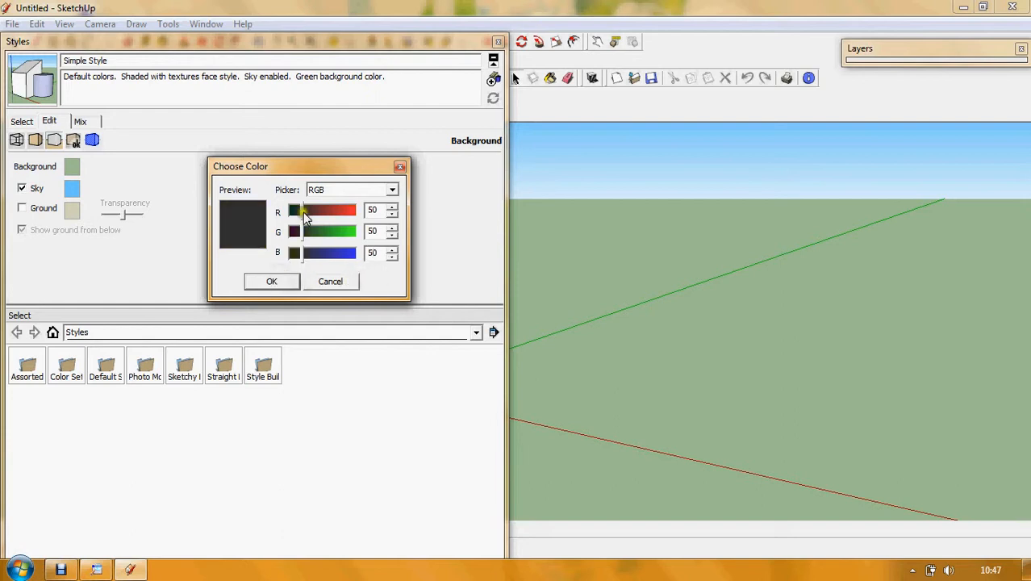
left_click(270, 282)
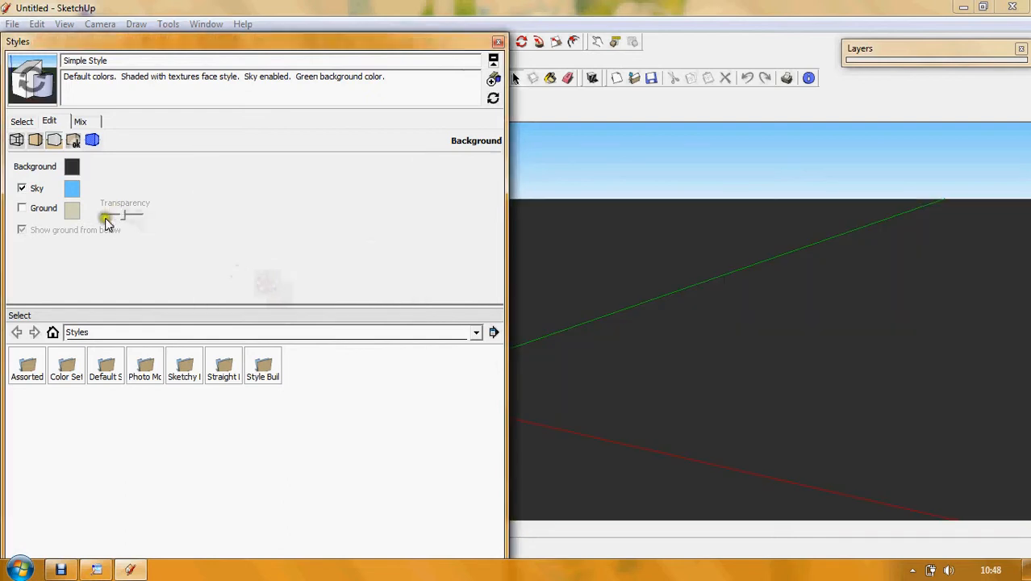
- Change the style's sky color to white (RGB 255, 255, 255) and close the style settings
left_click(74, 188)
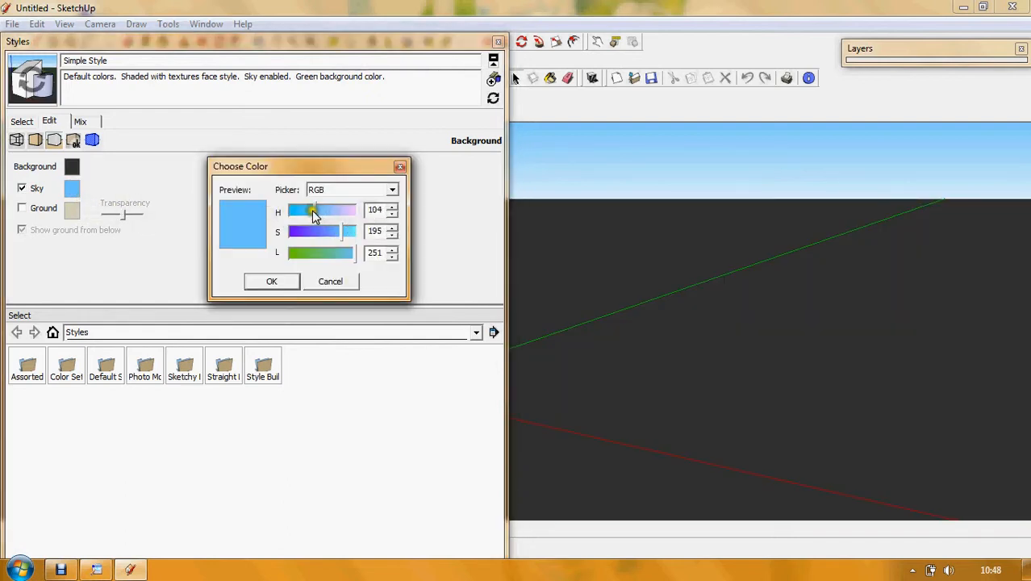
mouse_move(316, 212)
left_mouse_down()
mouse_move(378, 208)
mouse_move(368, 237)
mouse_move(376, 269)
left_mouse_up()
left_click(343, 233)
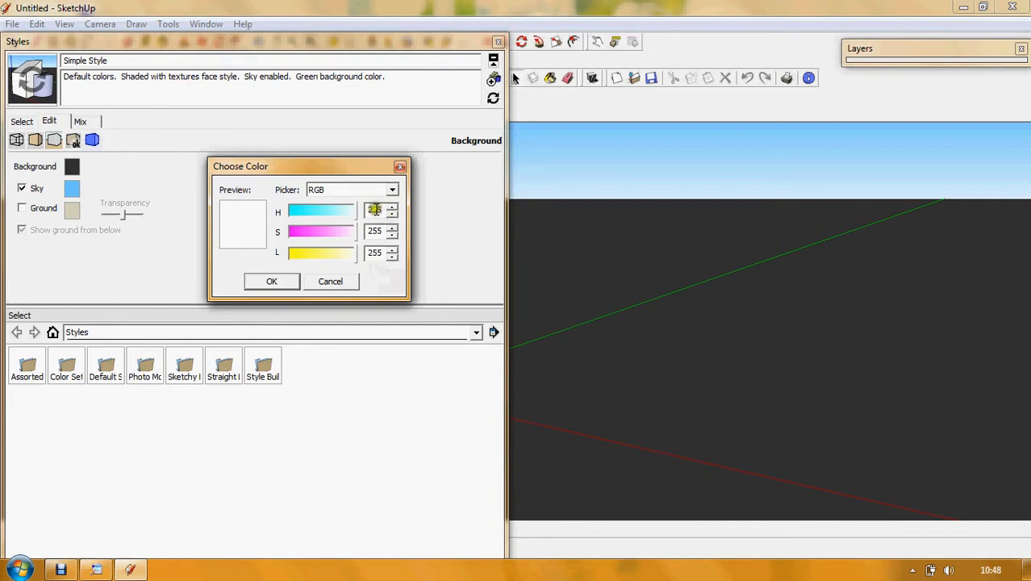
left_click(289, 284)
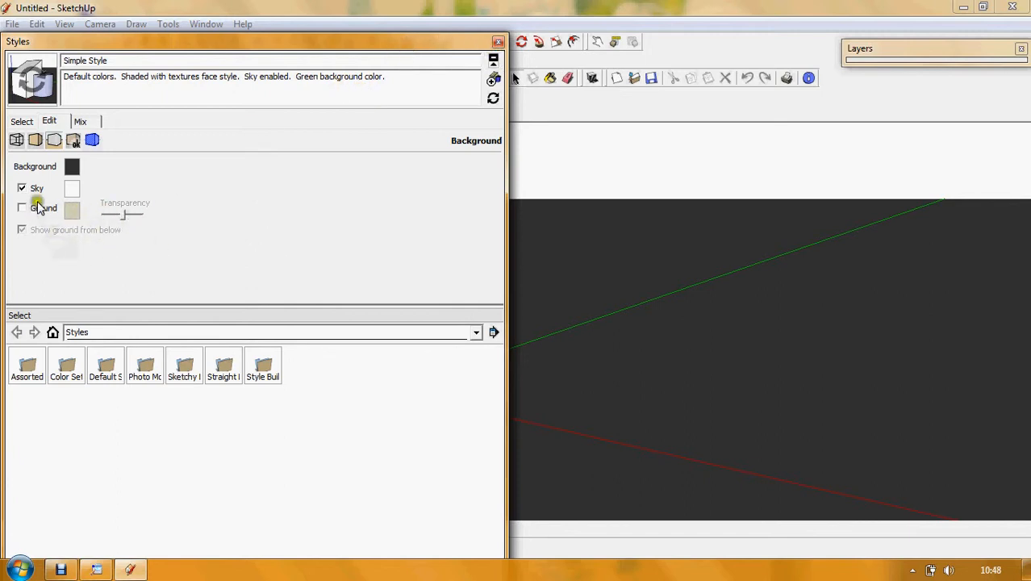
left_click(497, 43)
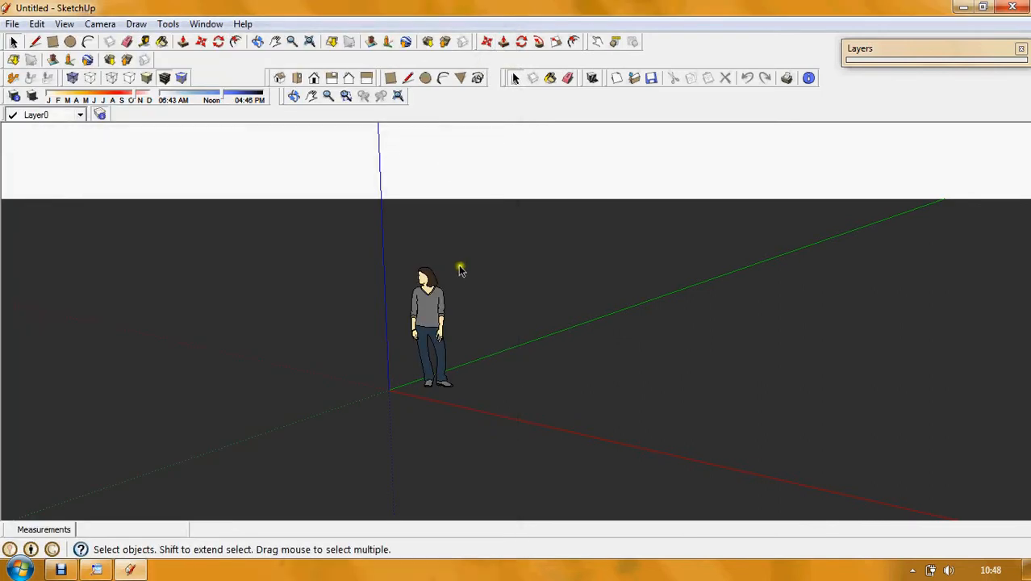
- Draw a 10 m line from the red axis parallel to the green axis, continued by a 10 m line parallel to the red axis
left_click(408, 79)
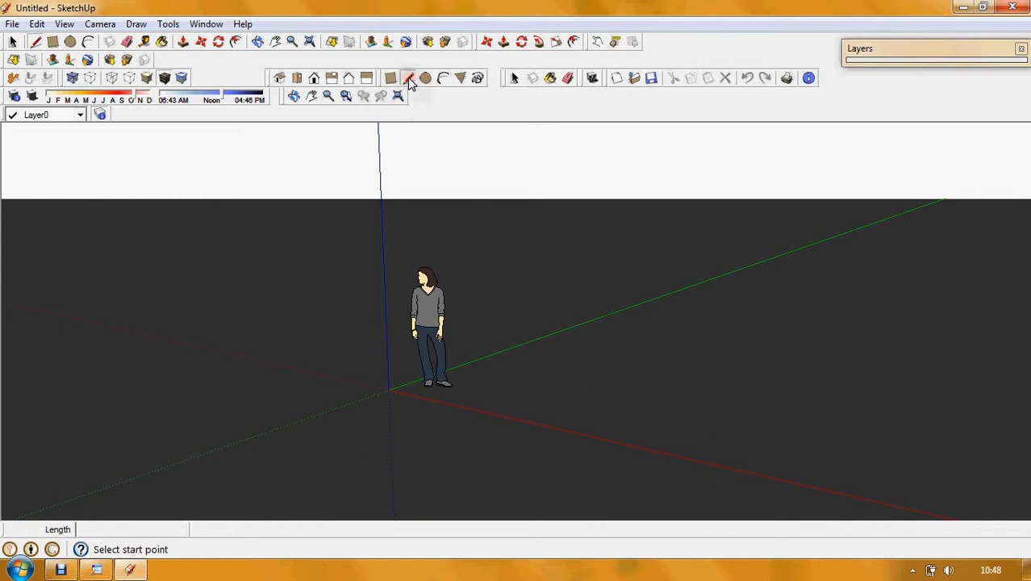
left_click(567, 427)
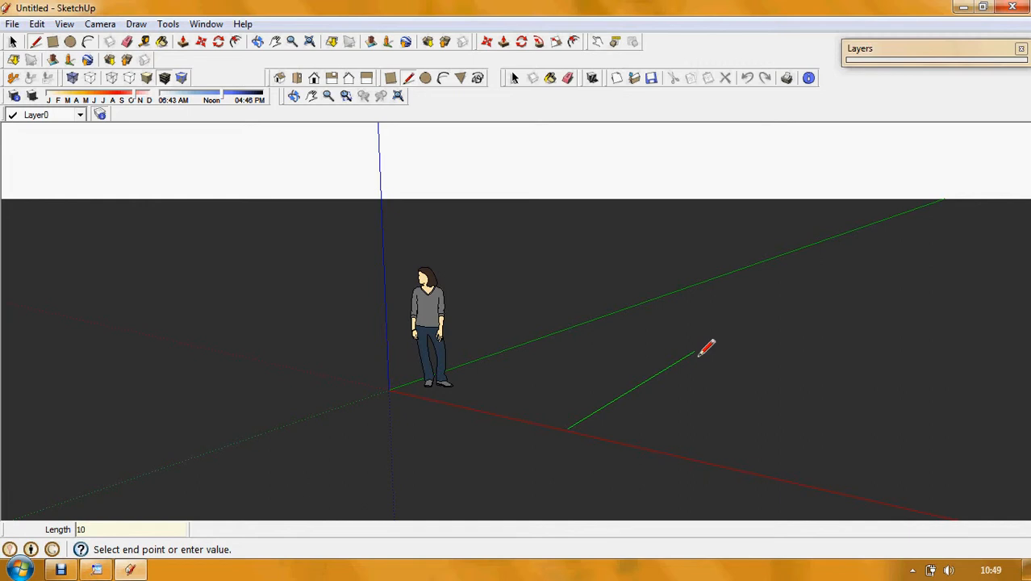
key("Return")
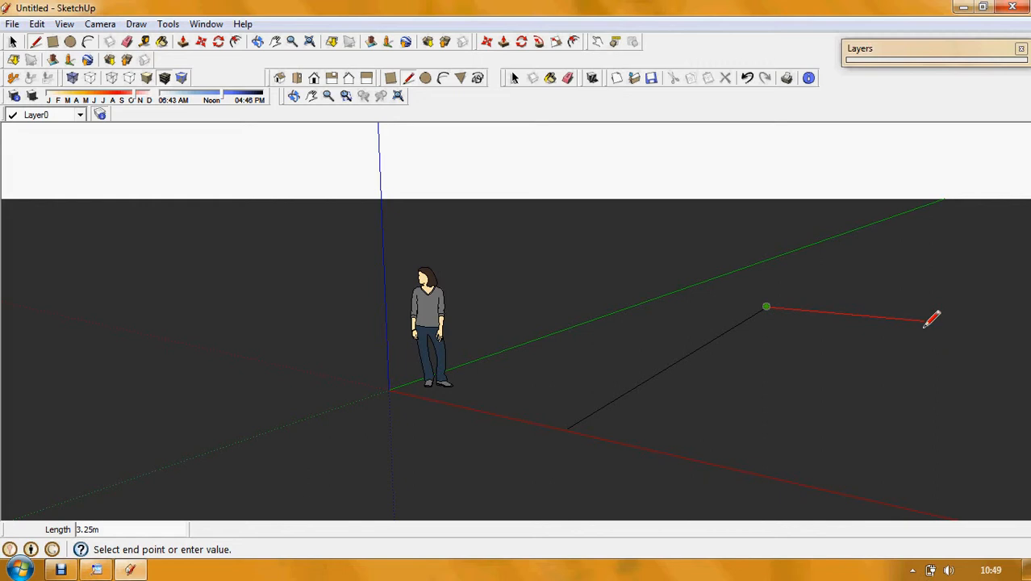
key("Return")
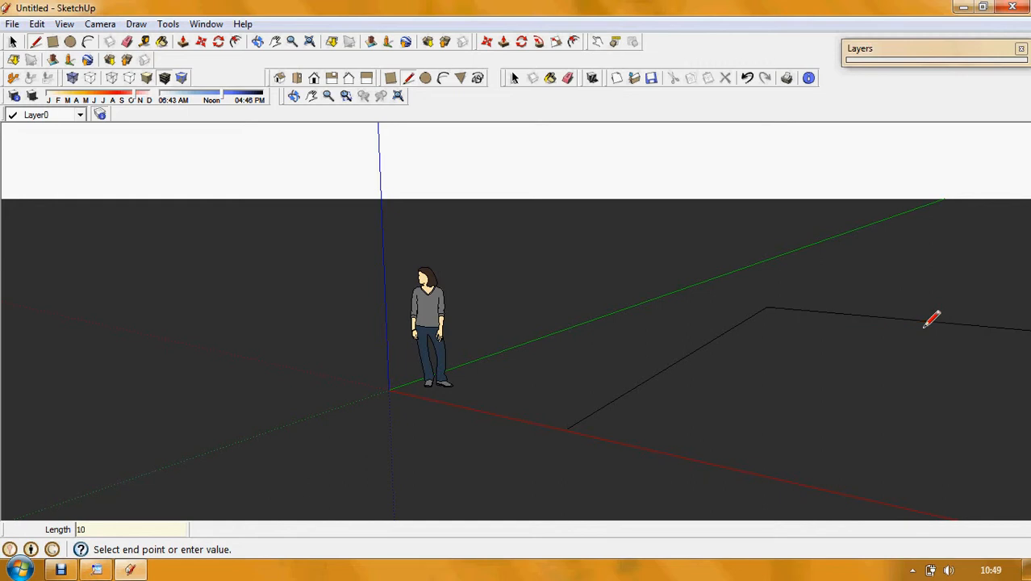
- Close the square with a 10 m line back to the red axis and a 10 m line along that axis
scroll(928, 323, "down", 5)
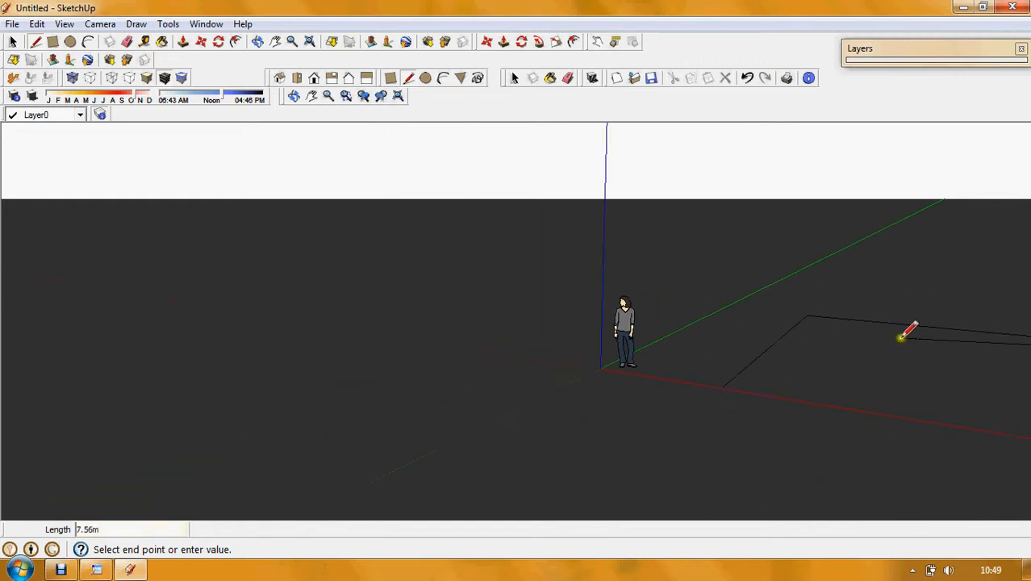
scroll(870, 377, "down", 1)
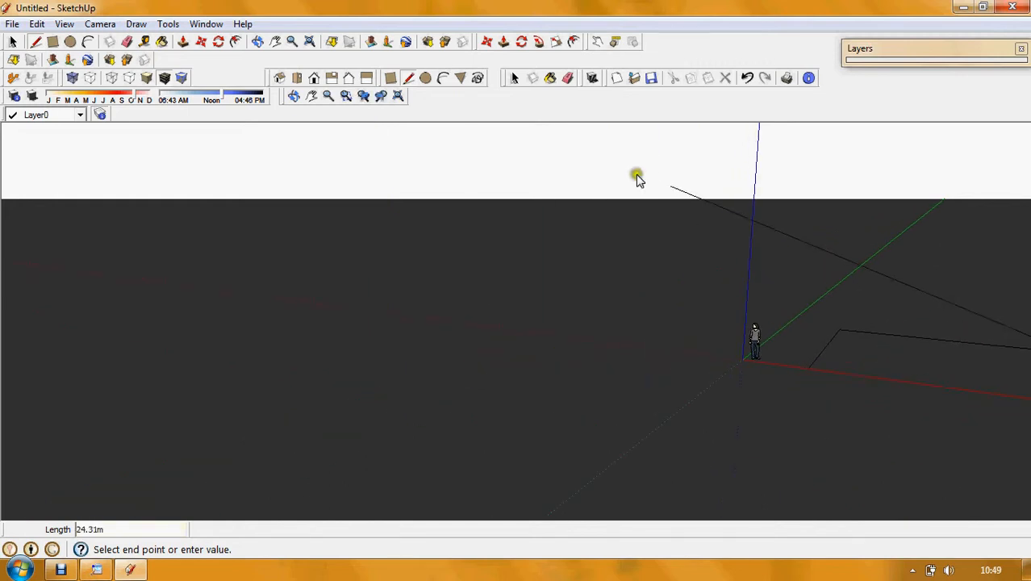
left_click(276, 41)
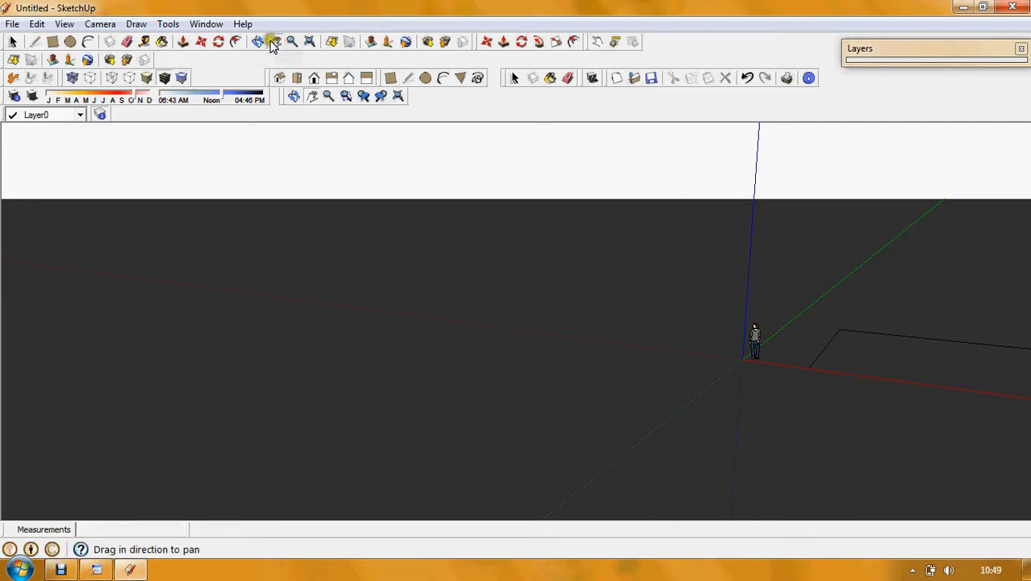
left_click_drag(980, 370, 550, 323)
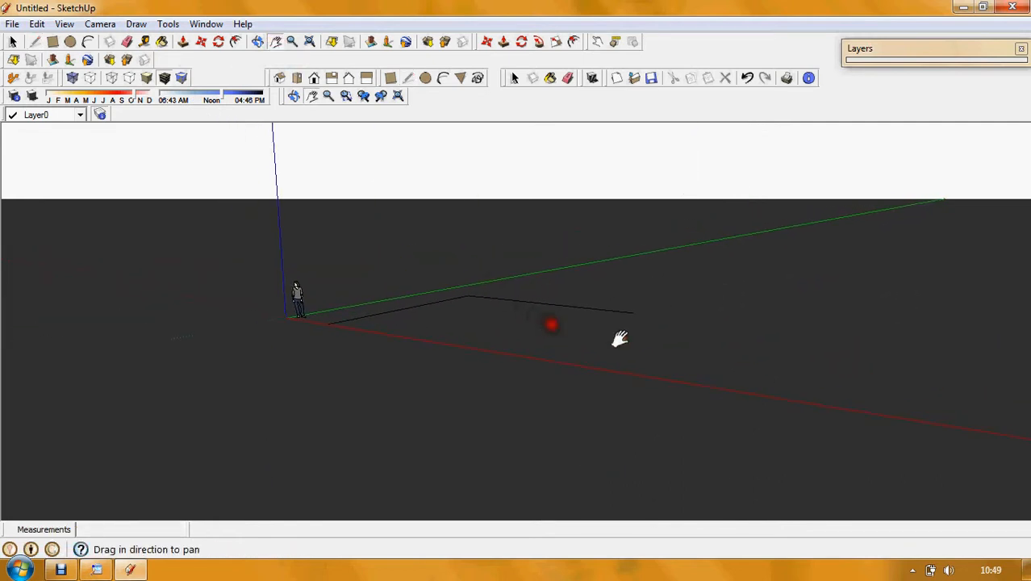
left_click(407, 77)
left_click(634, 312)
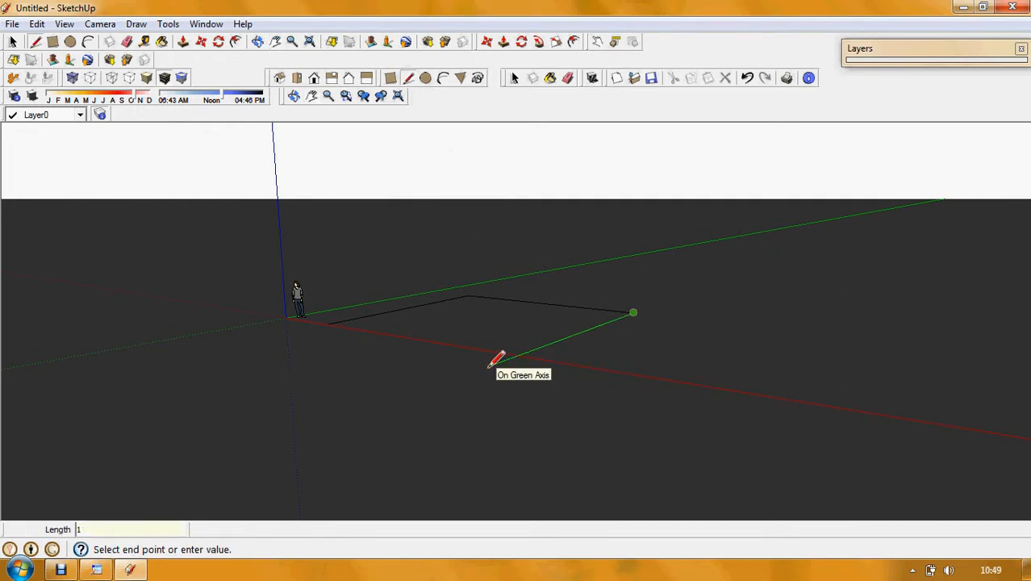
key("Return")
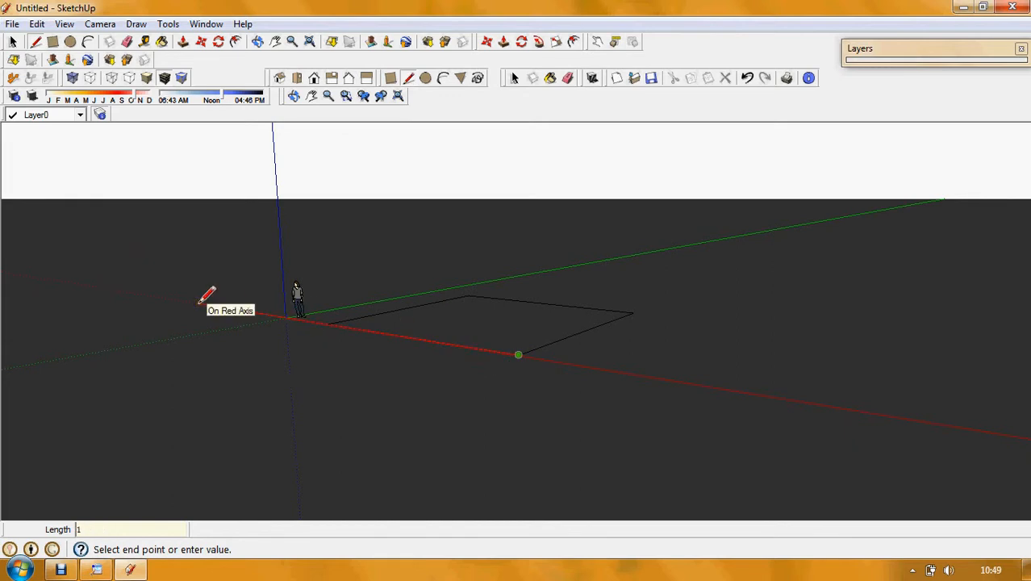
key("Return")
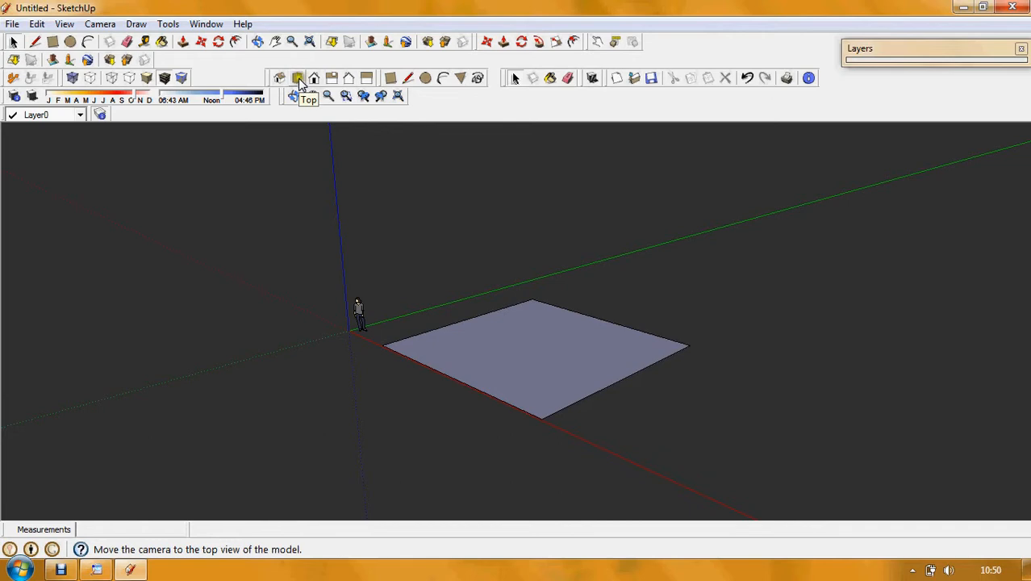
- Switch to the top view and select the bounding edges of the square face
left_click(298, 78)
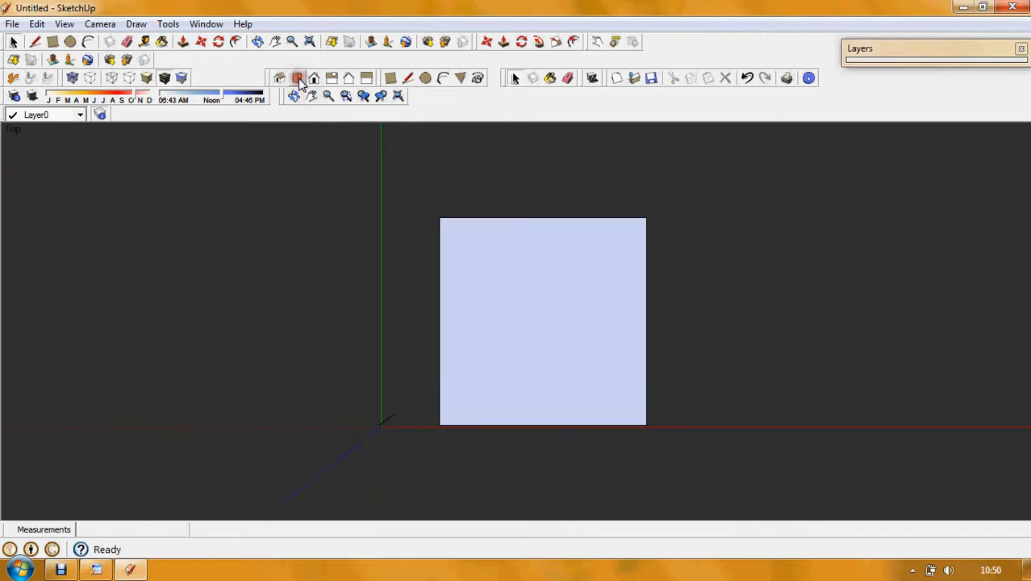
left_click(551, 319)
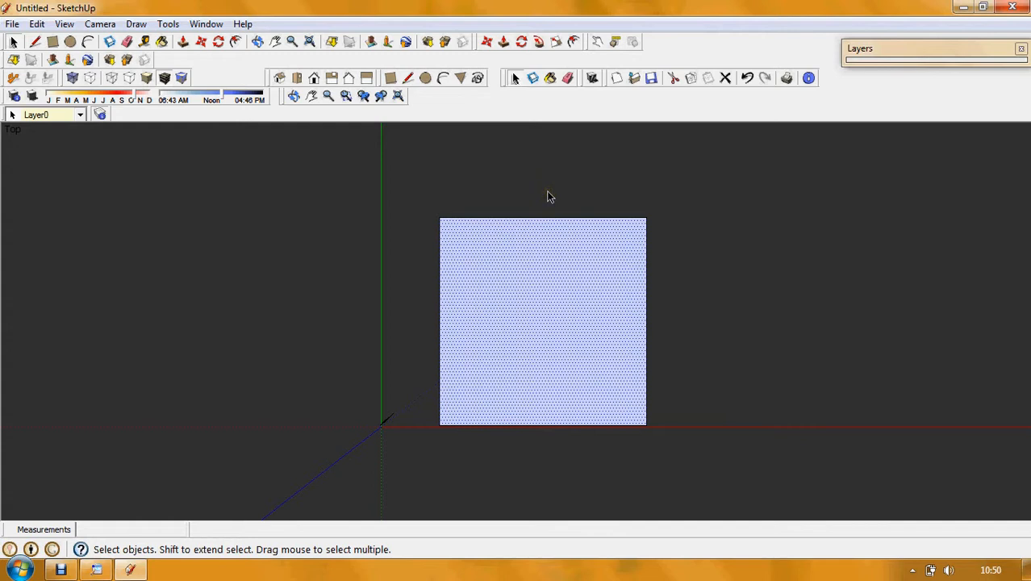
left_click(519, 290)
left_click(553, 278)
left_click(505, 279)
left_click(542, 271)
right_click(554, 297)
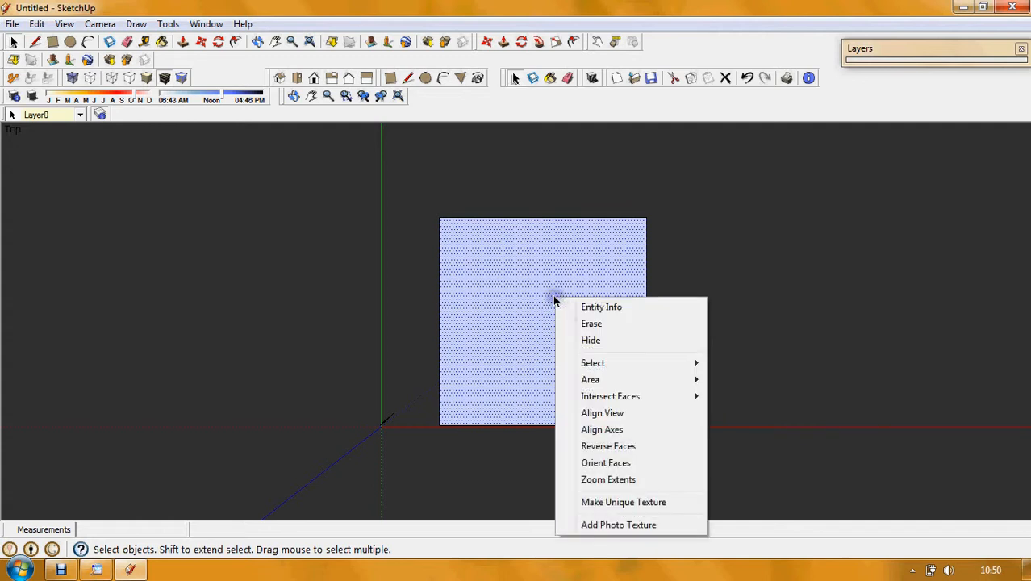
mouse_move(634, 363)
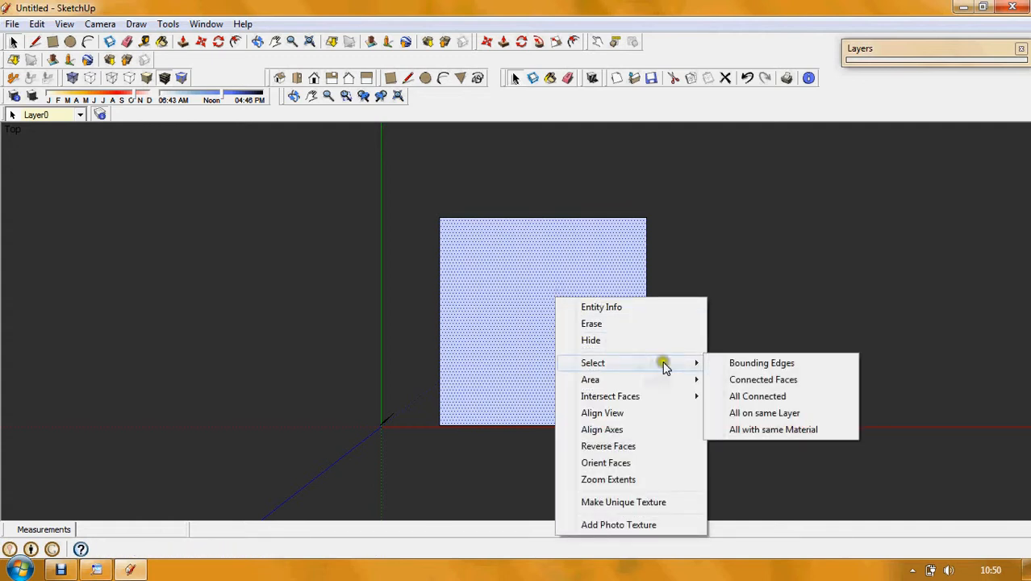
left_click(756, 364)
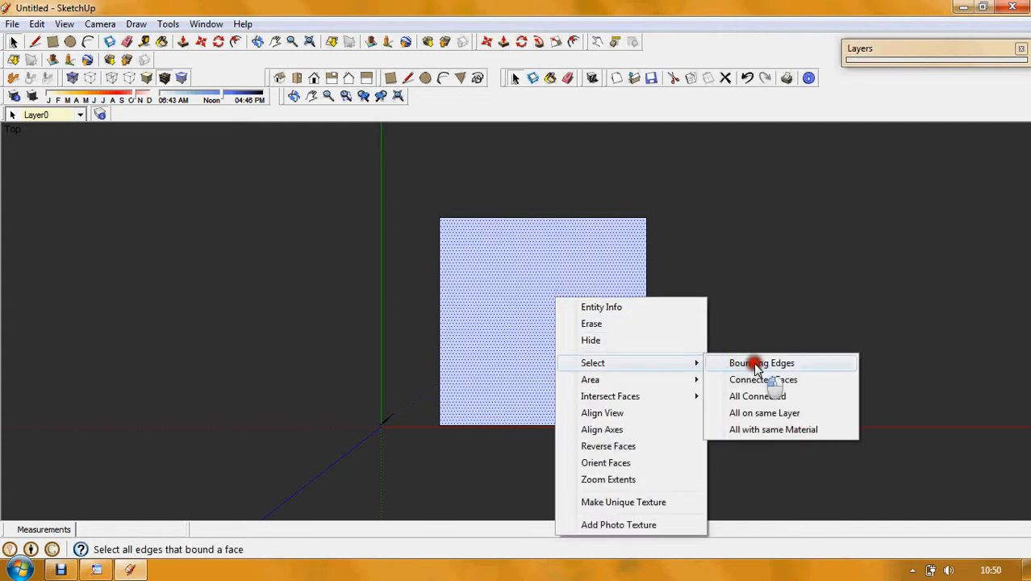
- Group the square face with its bounding edges, switch to the isometric view and select the group to check it
right_click(536, 270)
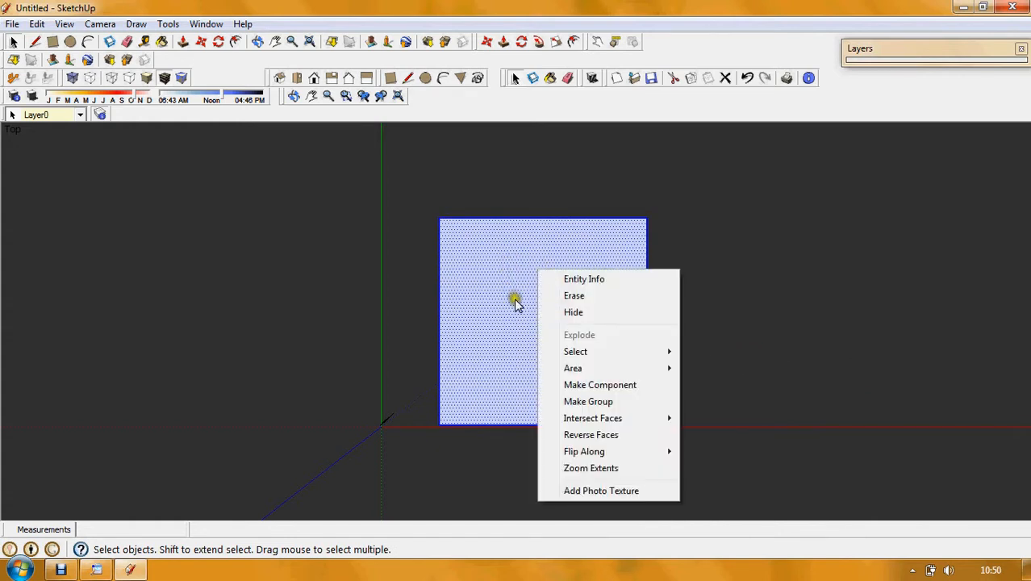
left_click(592, 402)
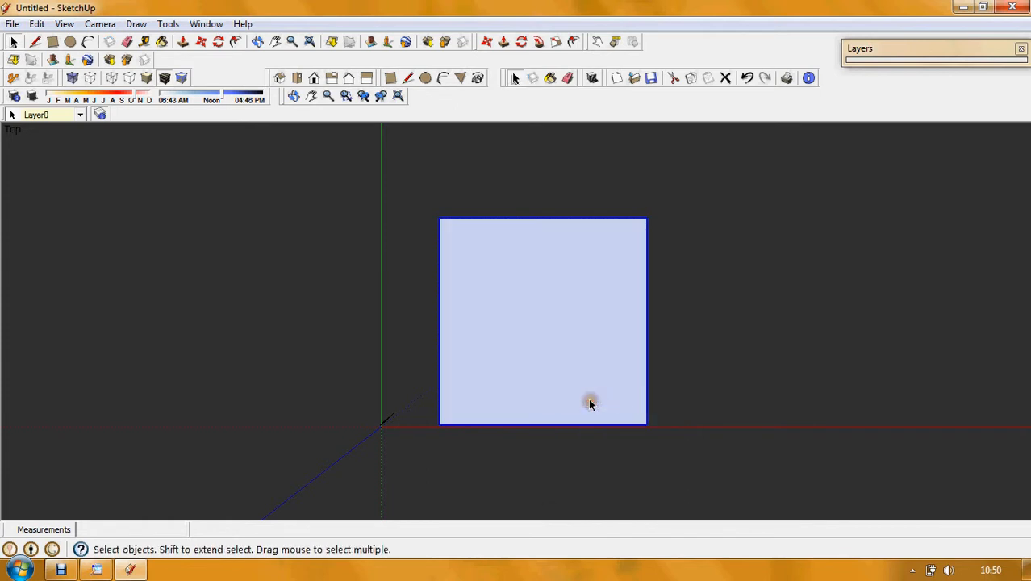
left_click(721, 309)
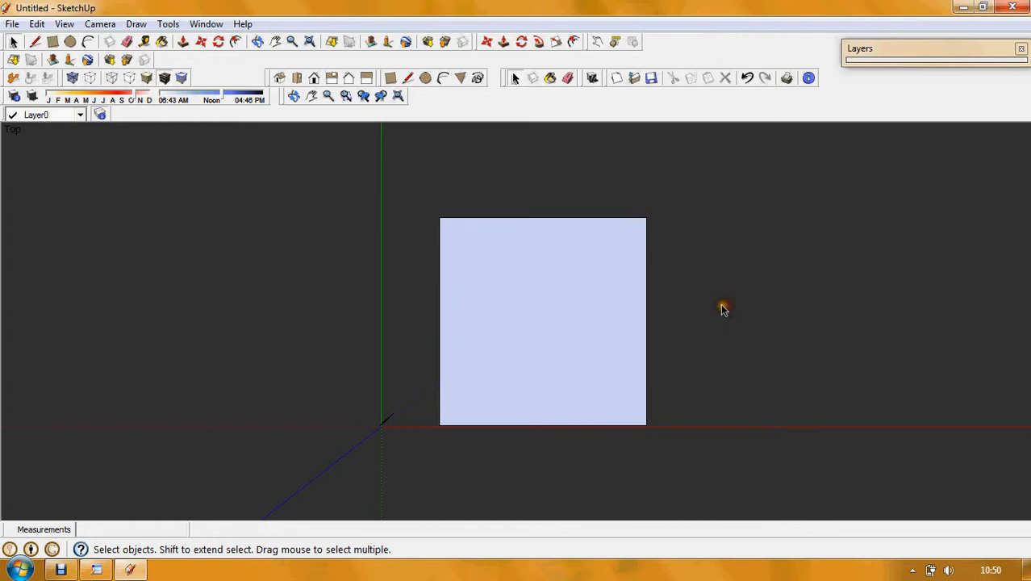
left_click(283, 81)
left_click(559, 336)
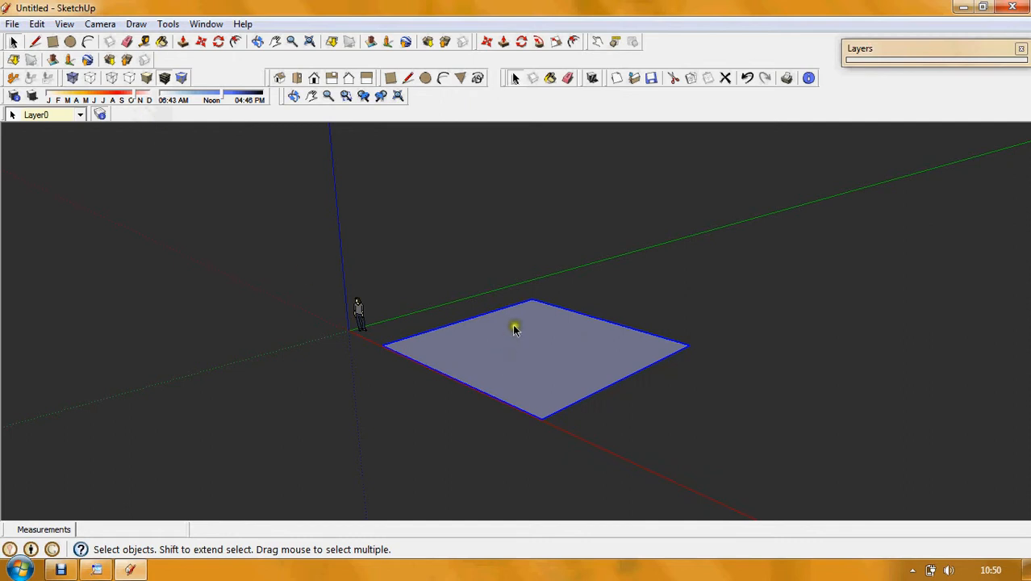
left_click(667, 305)
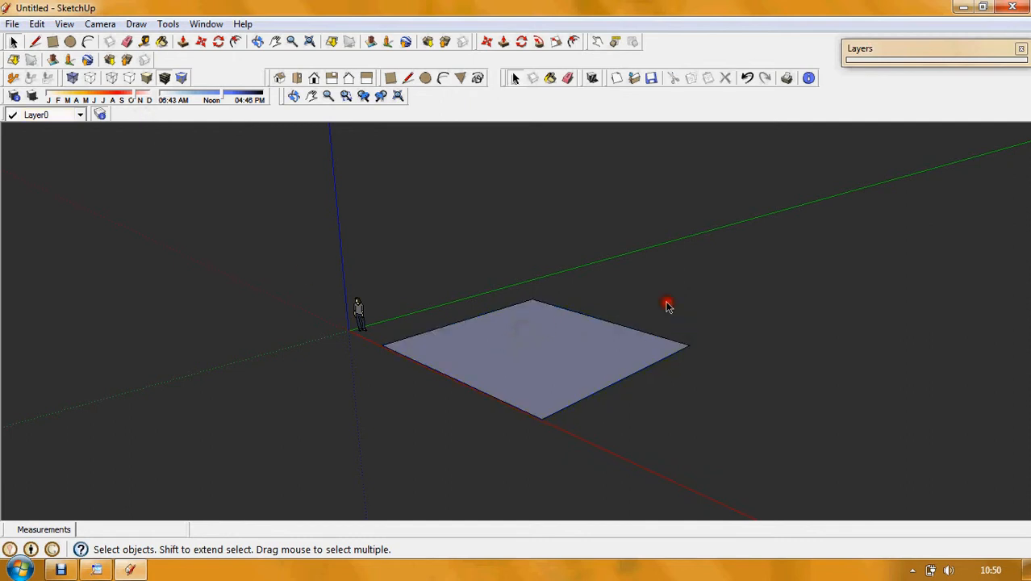
- Open the square group for editing and push/pull its face up 10 m into a cube
right_click(560, 354)
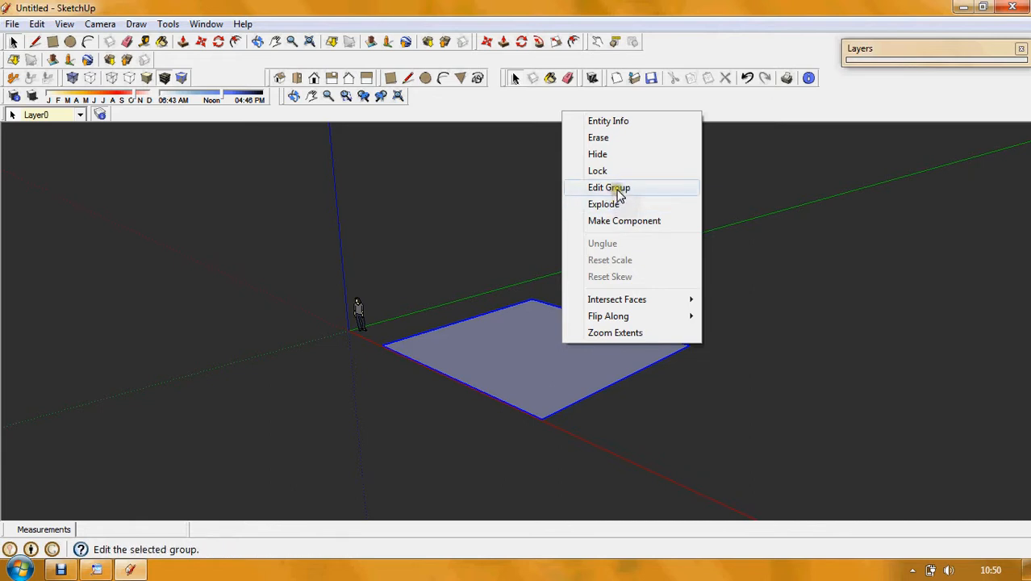
right_click(546, 342)
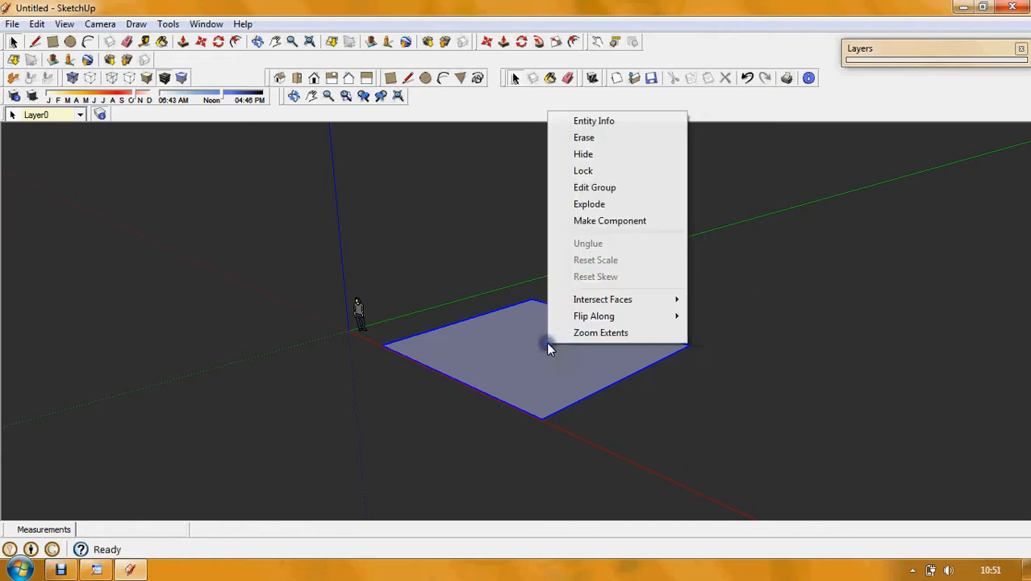
left_click(612, 187)
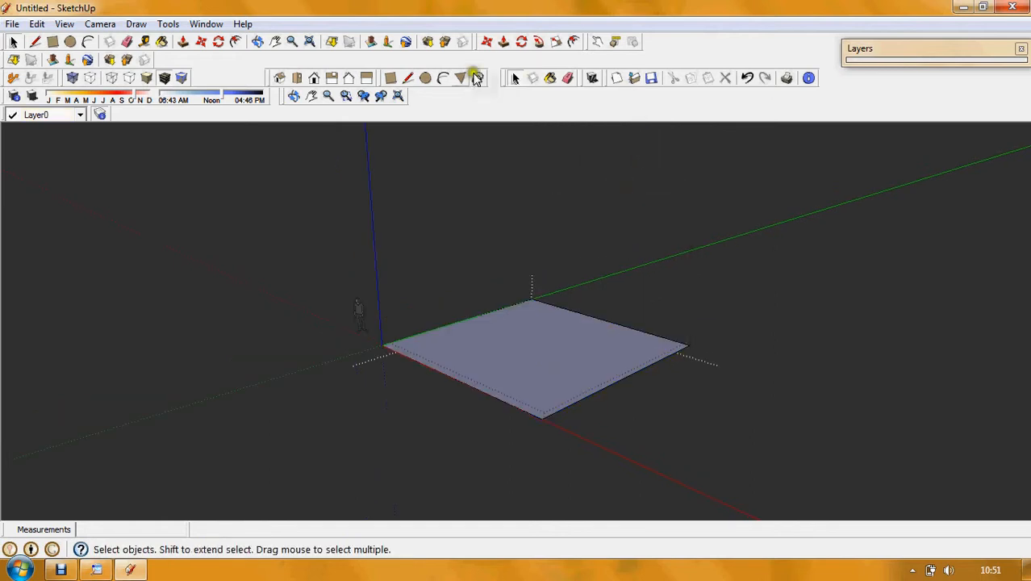
left_click(504, 42)
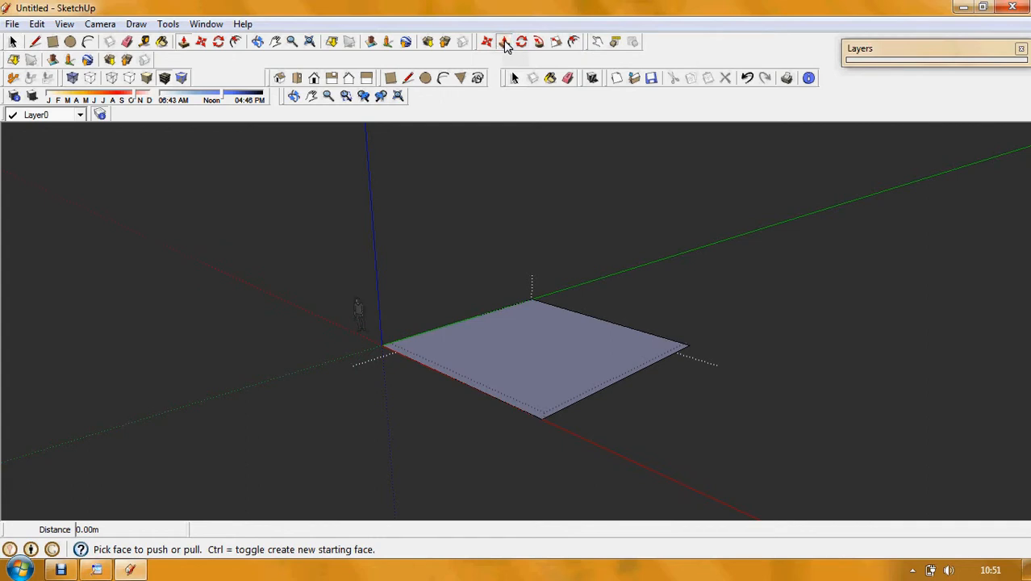
left_click_drag(543, 350, 543, 322)
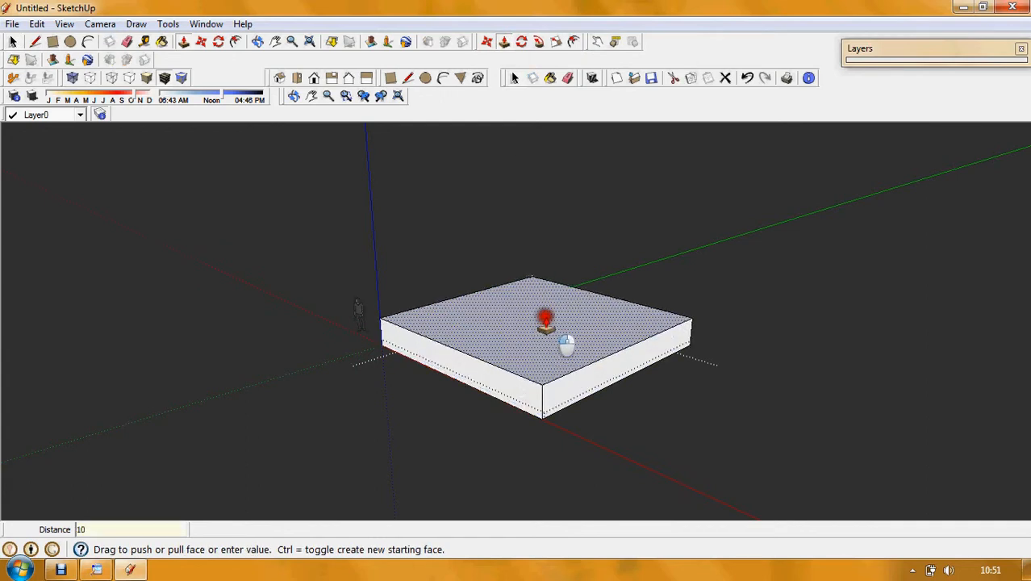
key("Return")
right_click(565, 234)
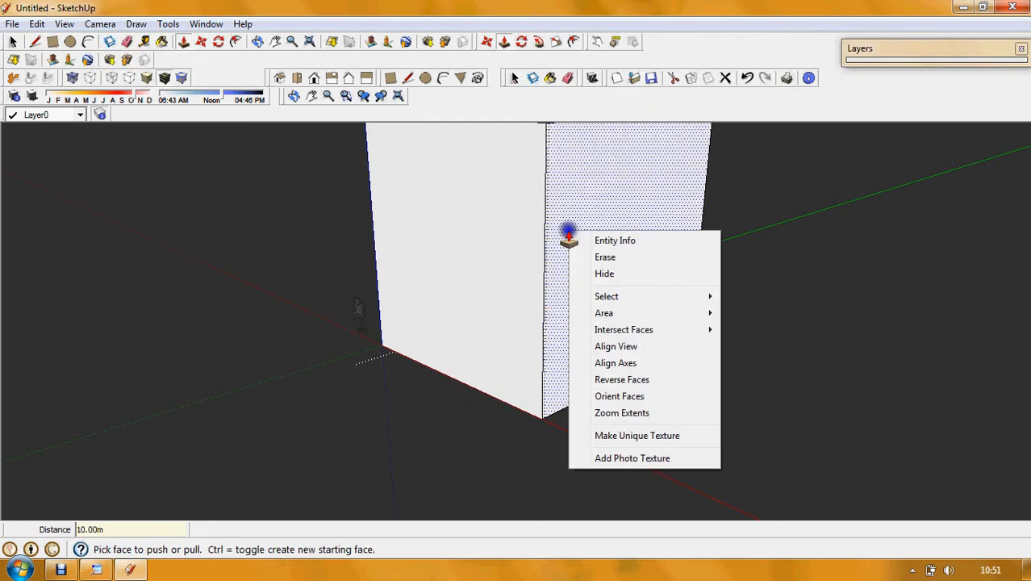
left_click(790, 245)
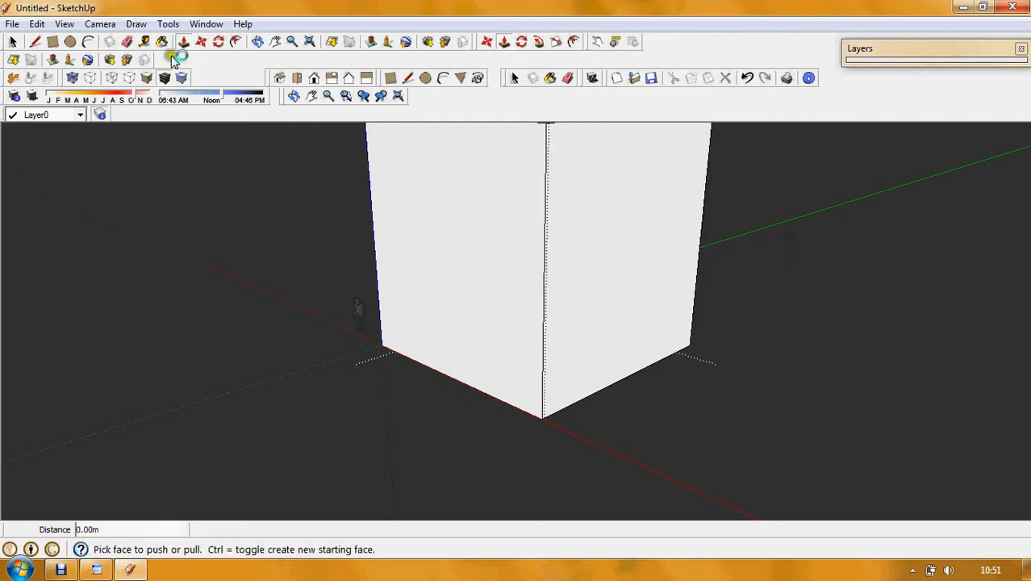
- Close the cube group to leave group editing and deselect it
left_click(15, 44)
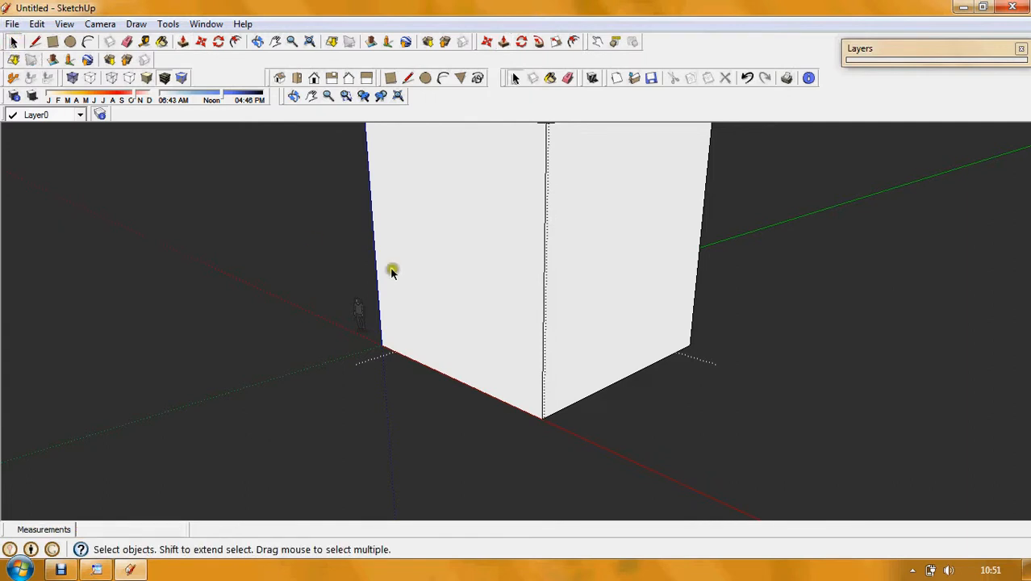
right_click(339, 249)
left_click(391, 259)
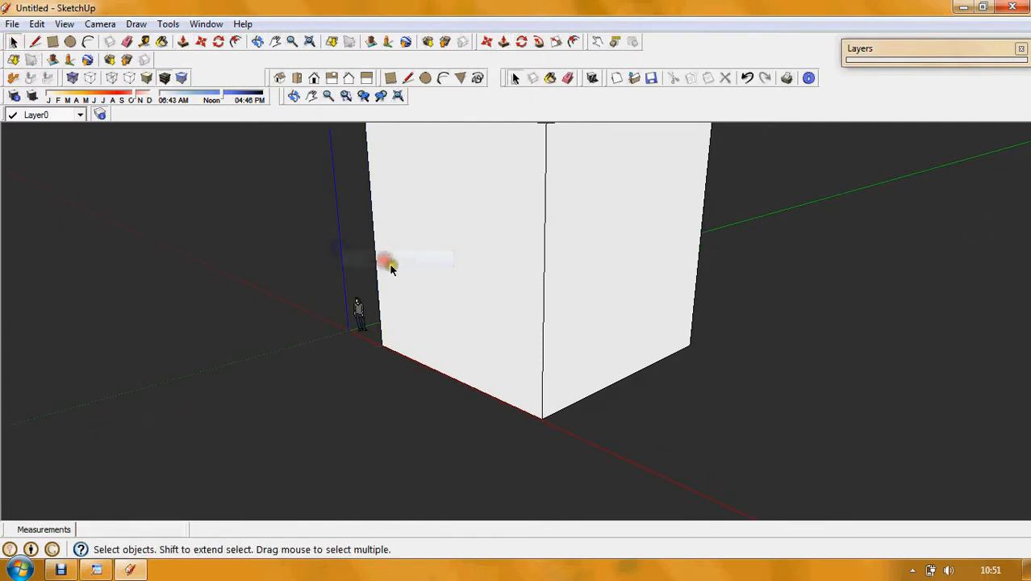
left_click(824, 269)
scroll(662, 255, "down", 3)
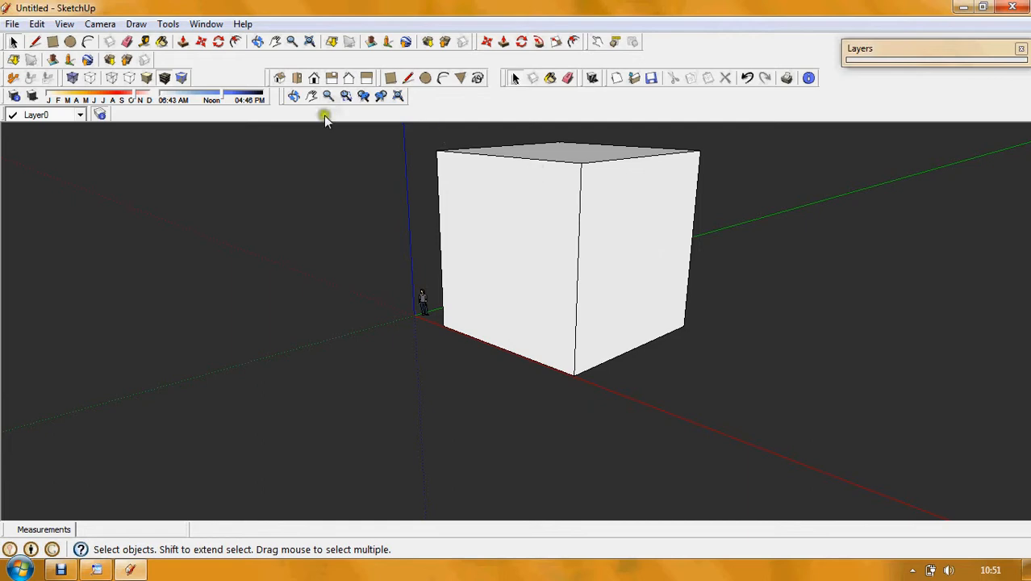
- Save the model to the Desktop as a SketchUp file named tutorialbox
left_click(258, 42)
left_click_drag(479, 253, 843, 298)
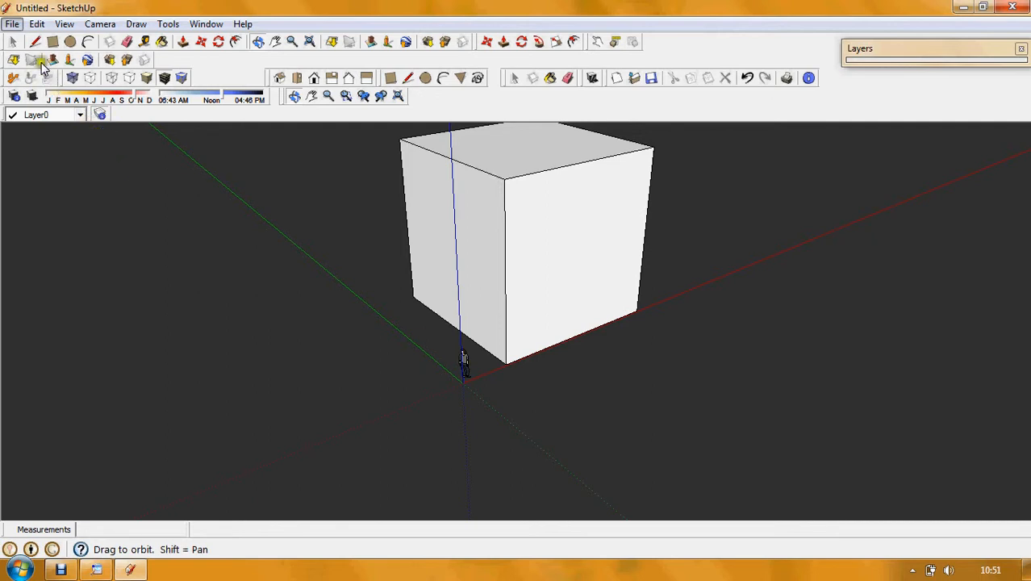
left_click(12, 24)
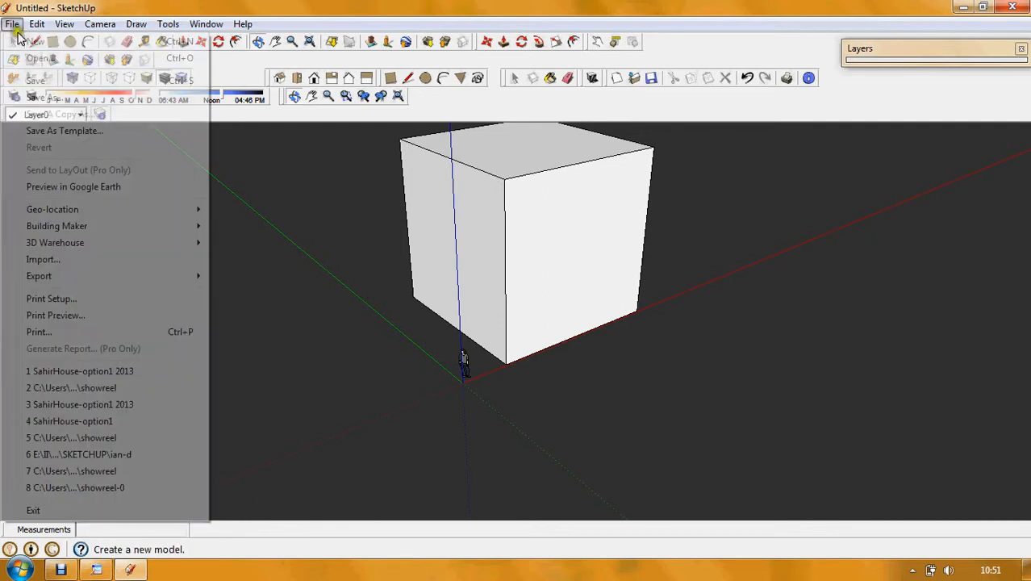
left_click(70, 97)
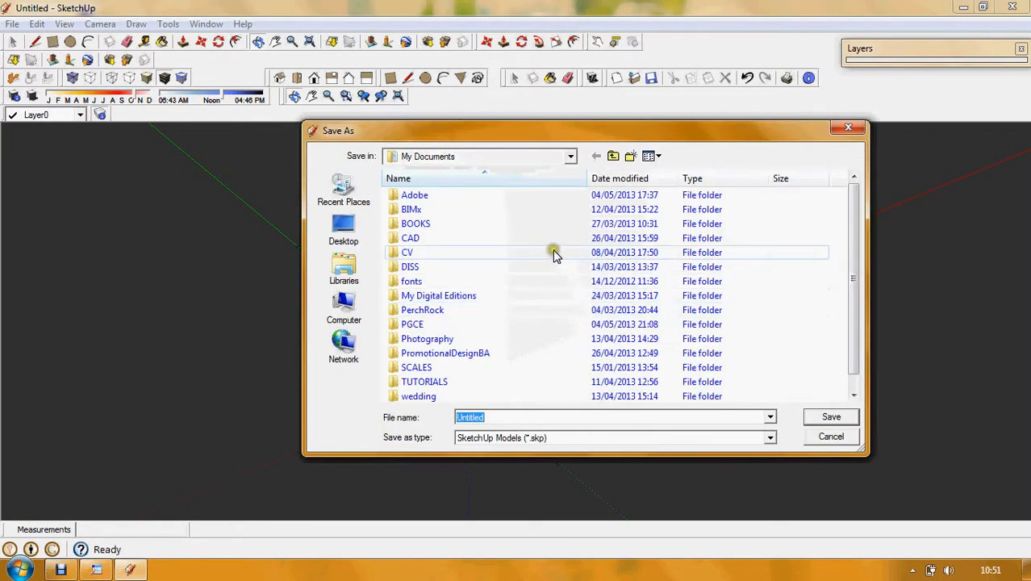
left_click(352, 230)
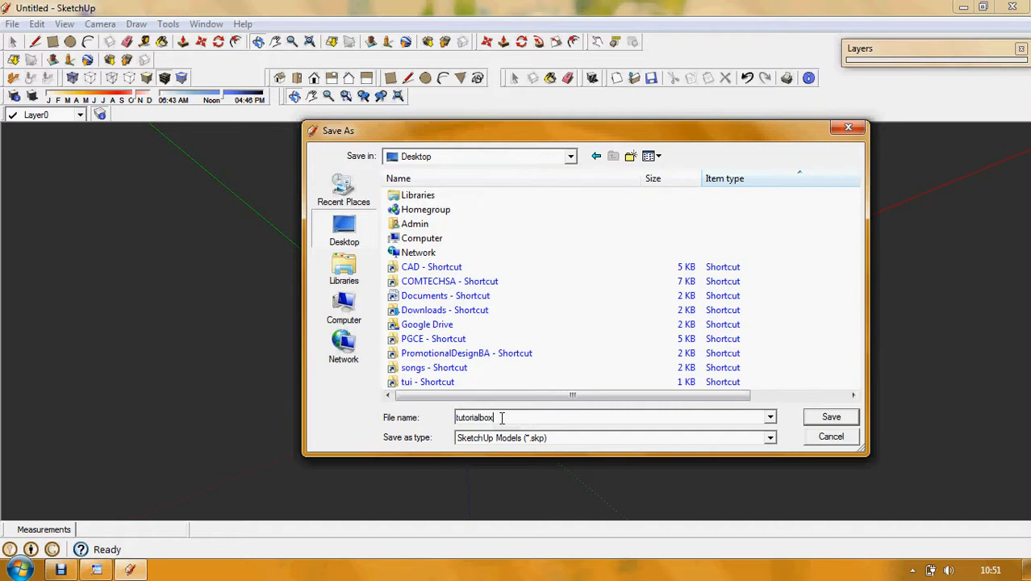
key("Return")
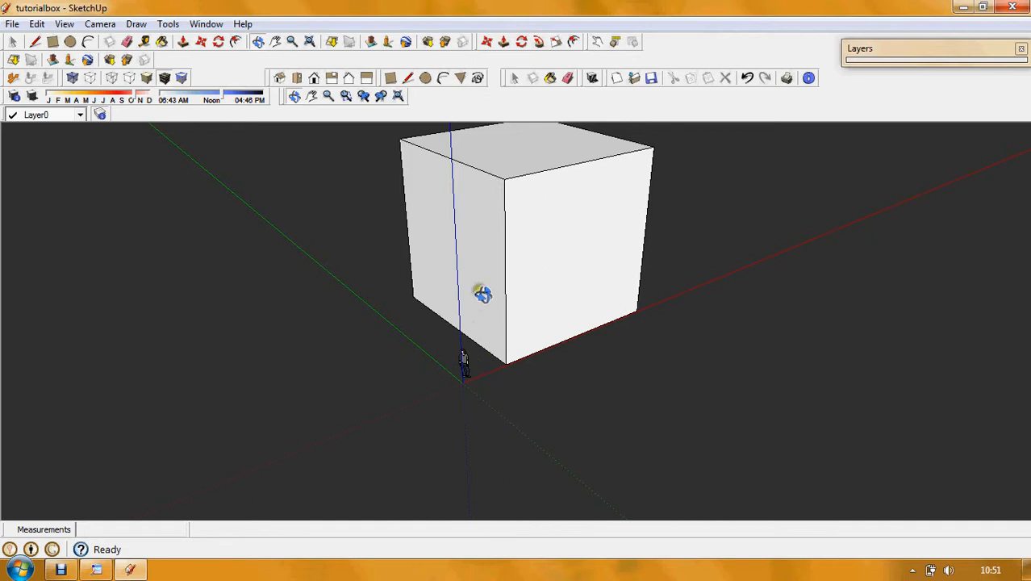
- Draw a rectangle of about 5.56 by 8.08 m on the ground apart from the cube and push/pull it up about 6.06 m
left_click_drag(481, 293, 612, 292)
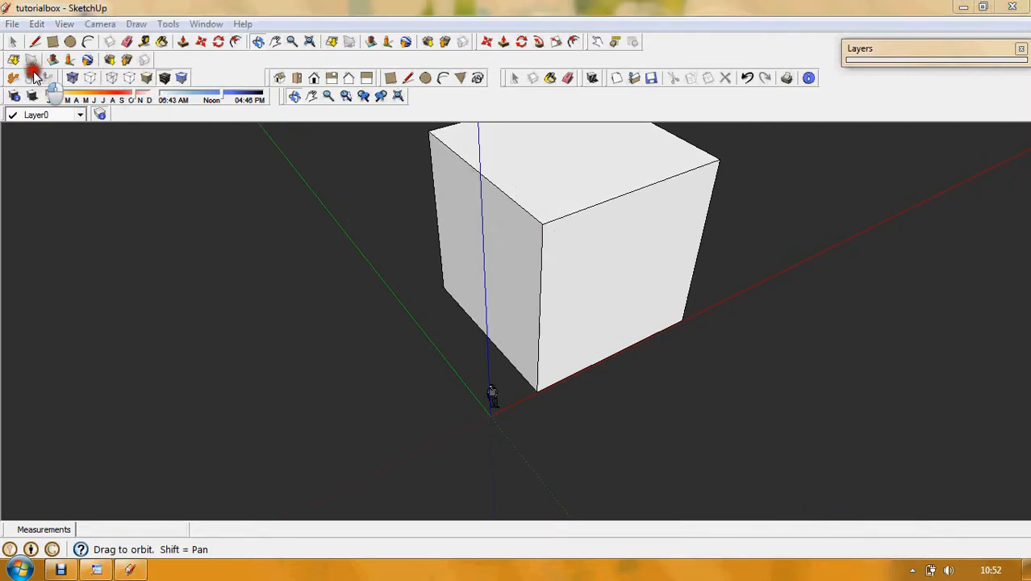
left_click(14, 41)
scroll(595, 256, "down", 2)
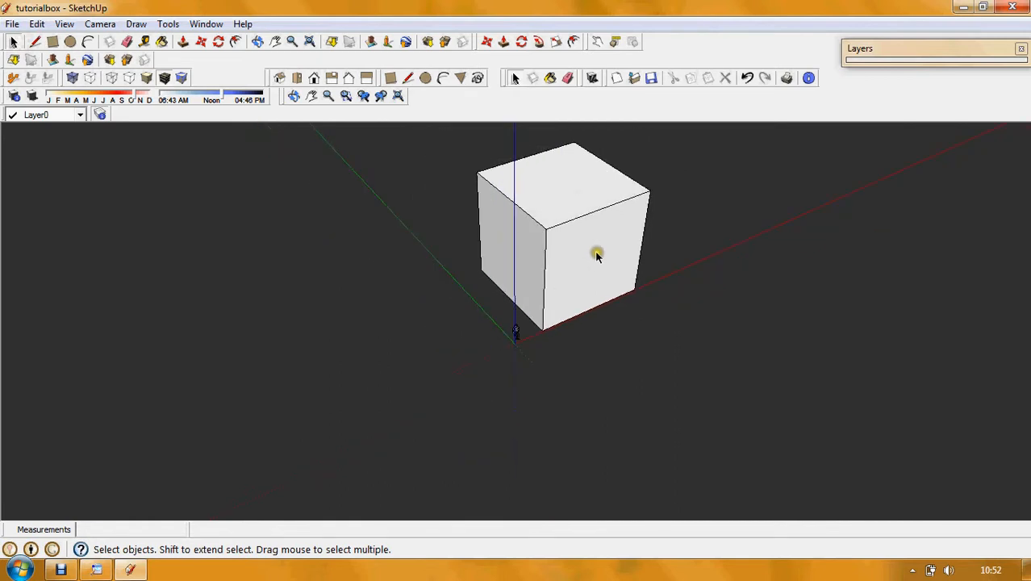
key("o")
left_click_drag(623, 235, 359, 314)
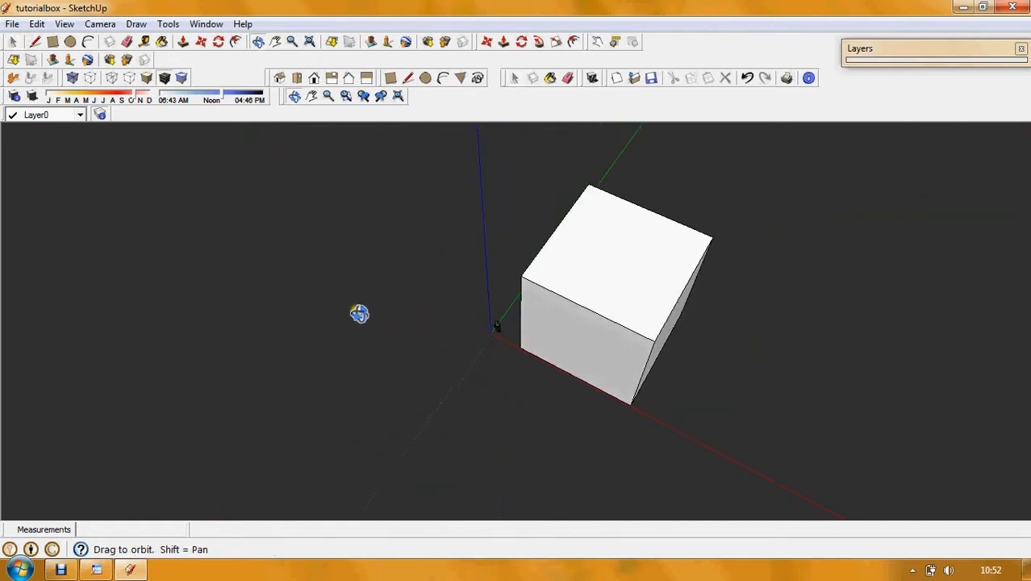
key("space")
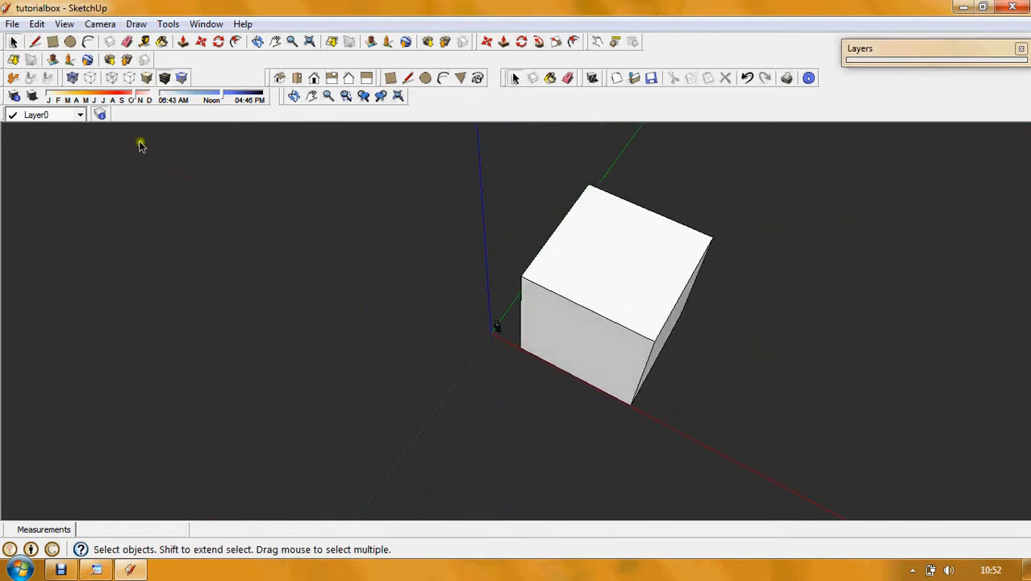
left_click(53, 42)
left_click(818, 452)
left_click(918, 395)
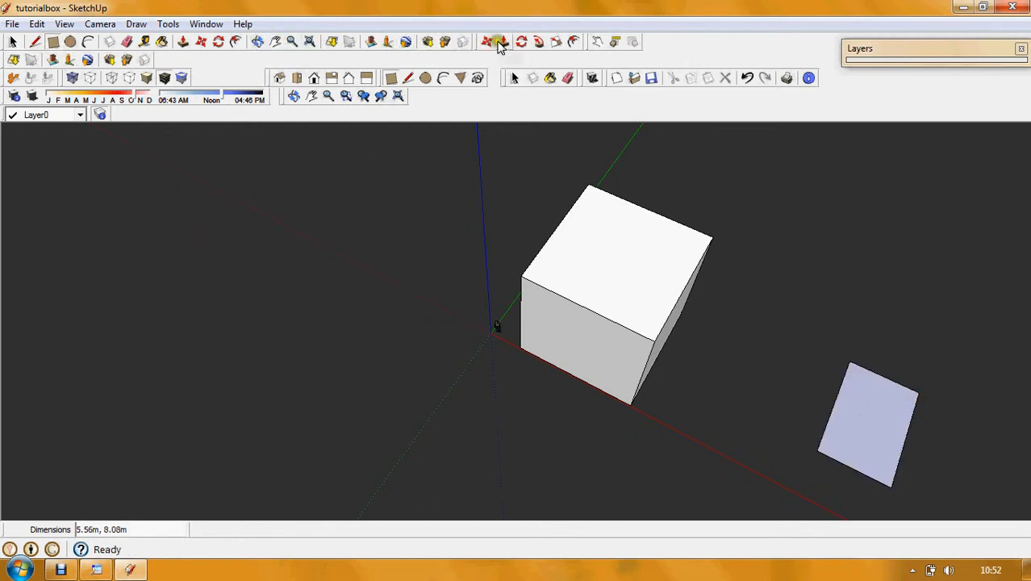
left_click(501, 42)
left_click_drag(840, 379, 879, 339)
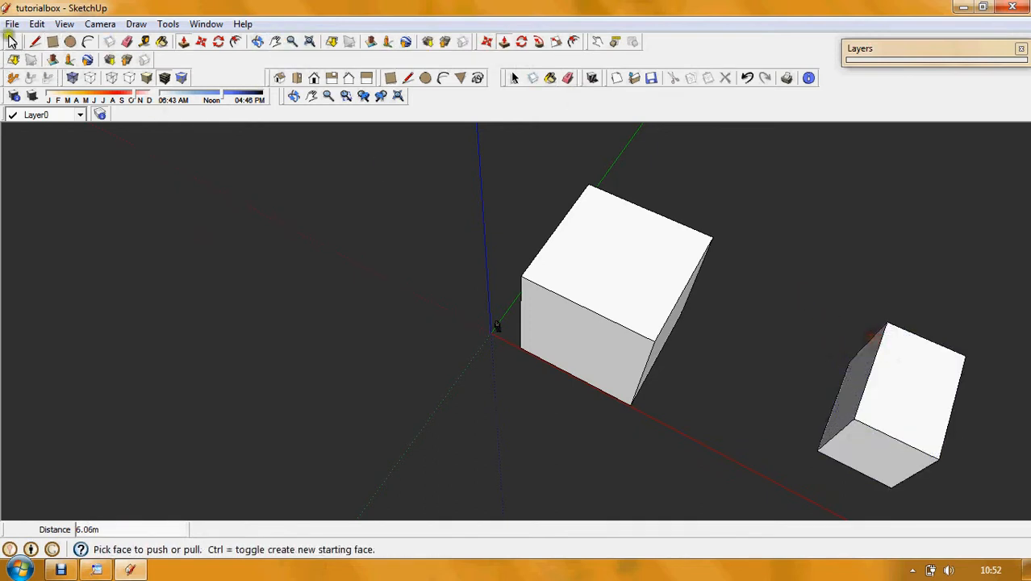
left_click(13, 42)
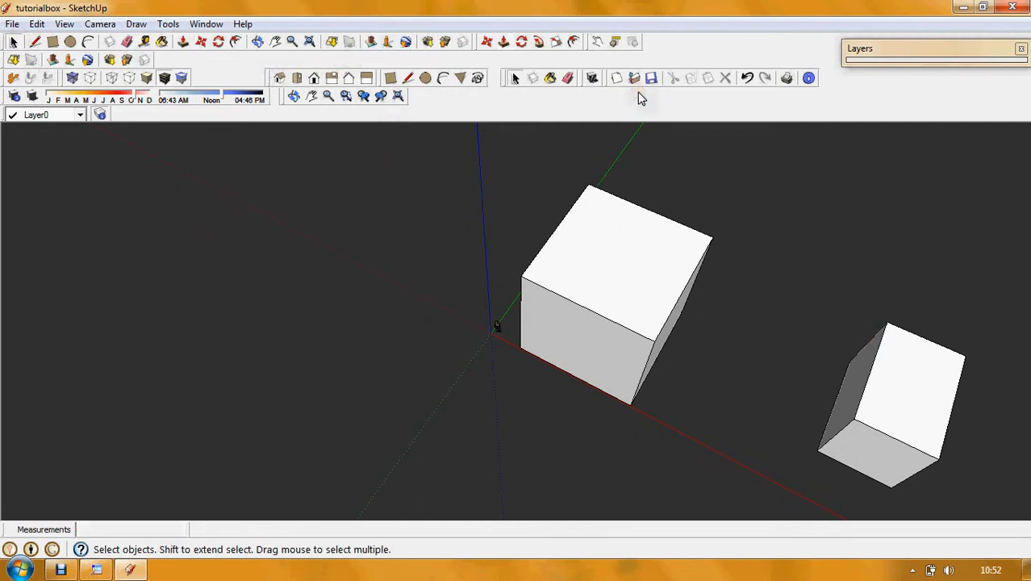
- Draw a circle of about 2.70 m radius between the two boxes and push/pull it into a cylinder about 5.63 m high
left_click(425, 77)
left_click(784, 403)
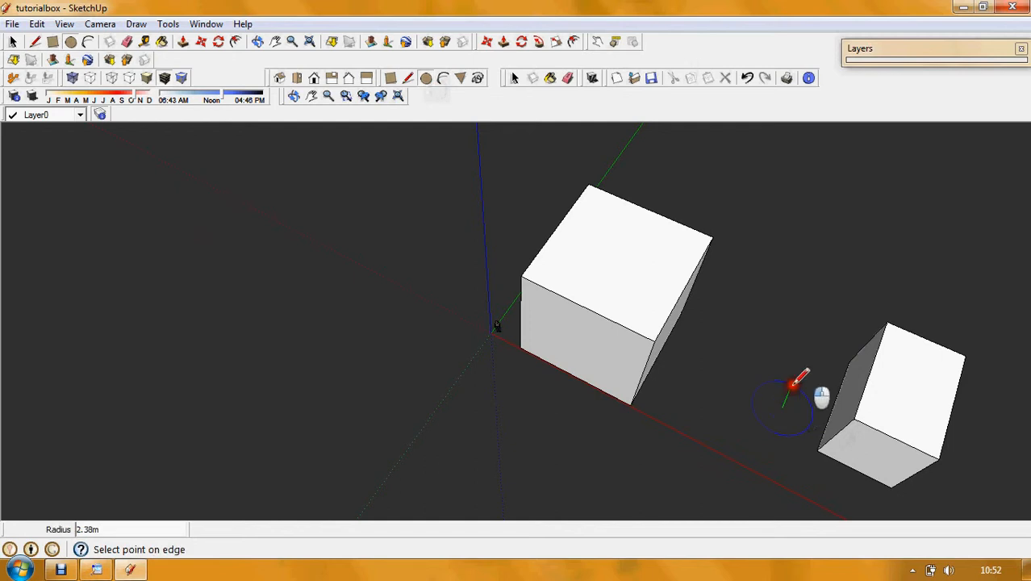
left_click(794, 376)
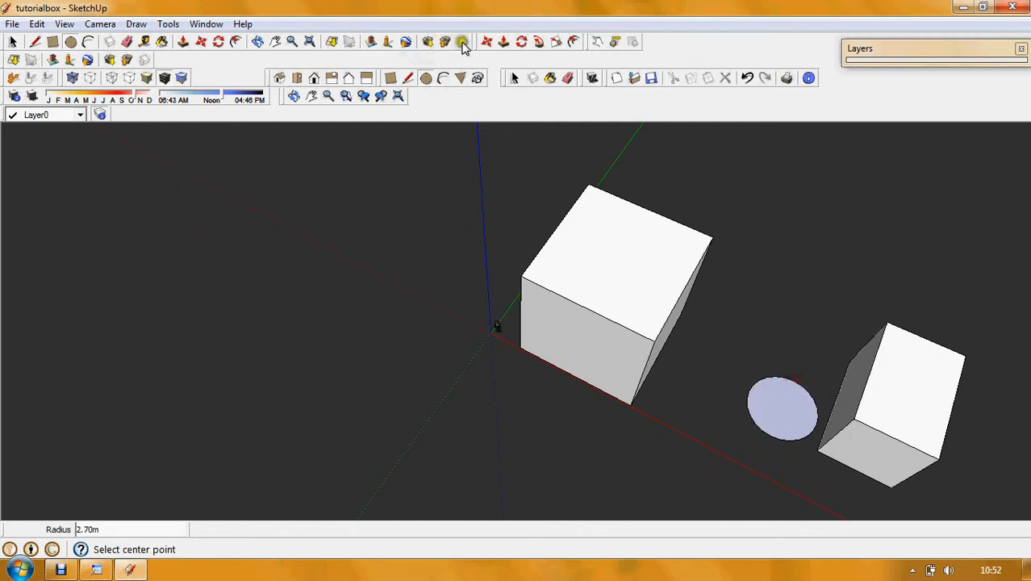
left_click(502, 42)
left_click(759, 402)
left_click(801, 363)
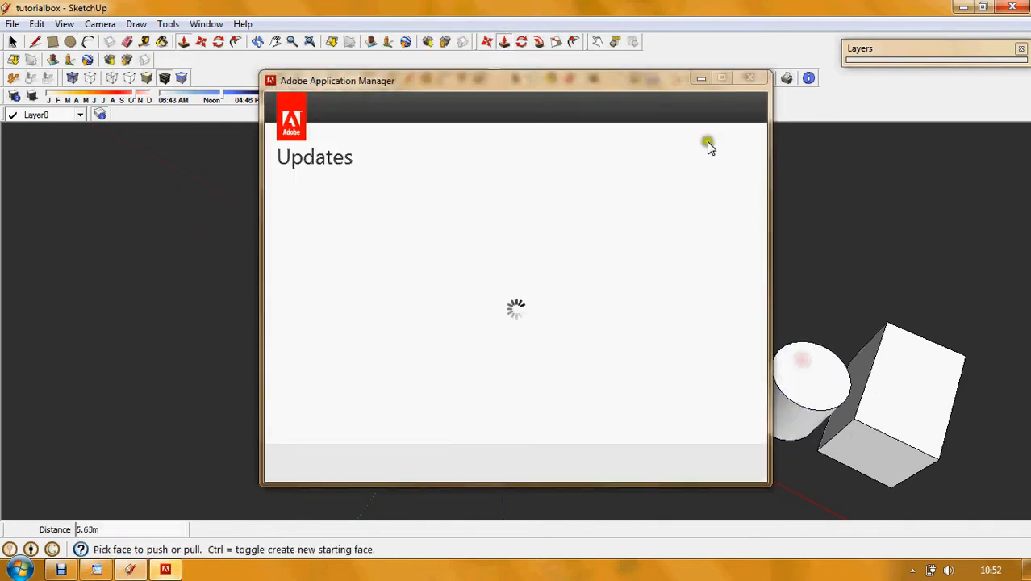
left_click(700, 79)
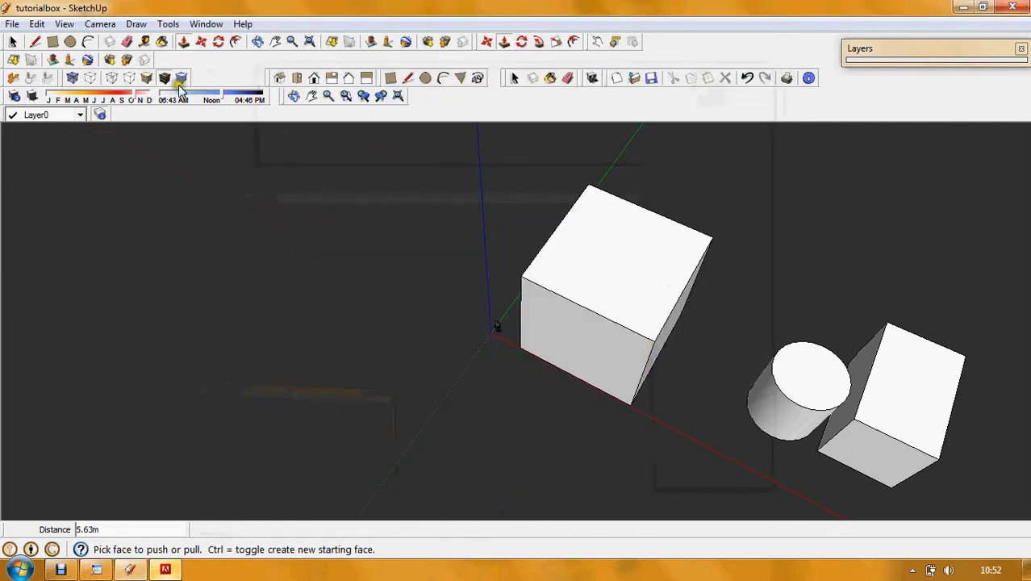
left_click(13, 41)
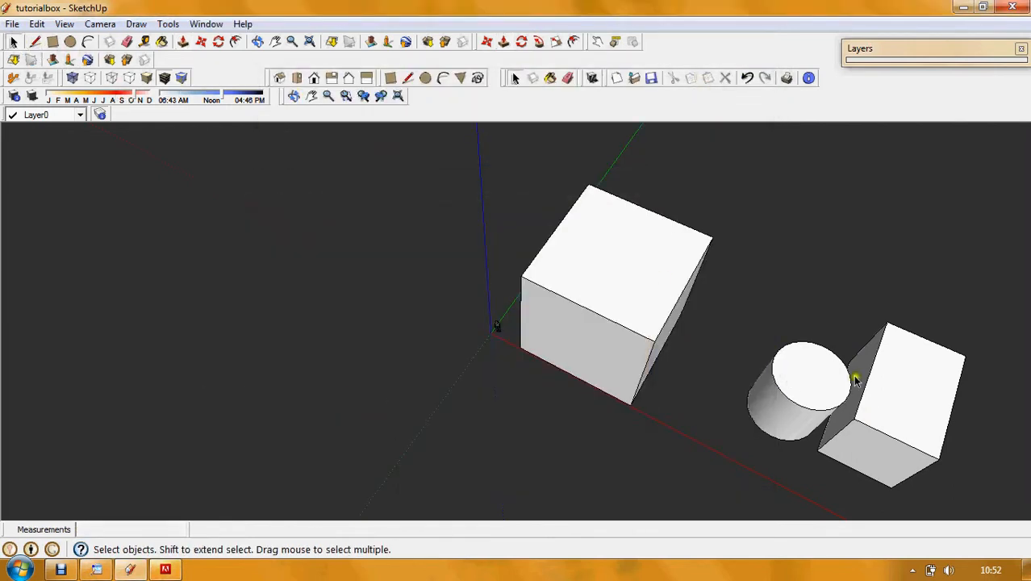
- Select the grouped 10 m cube and move it as a whole away from the origin toward the cylinder
triple_click(637, 329)
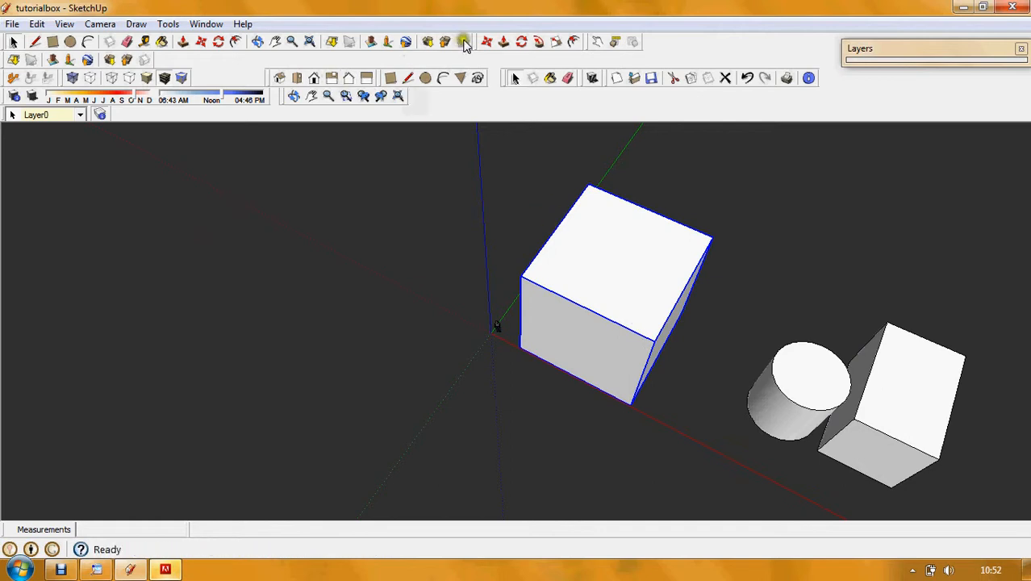
left_click(487, 41)
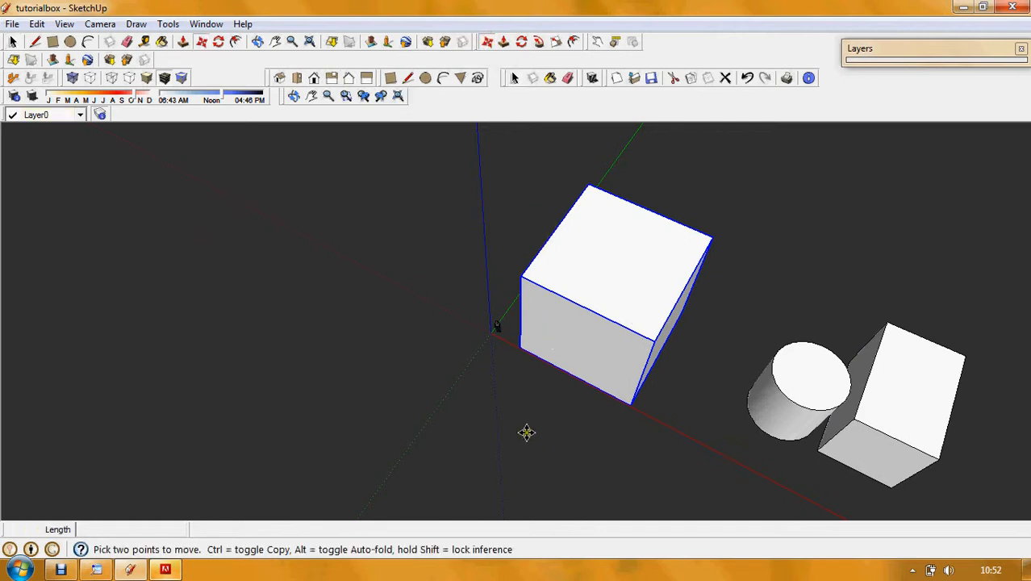
left_click_drag(508, 425, 593, 432)
left_click(594, 449)
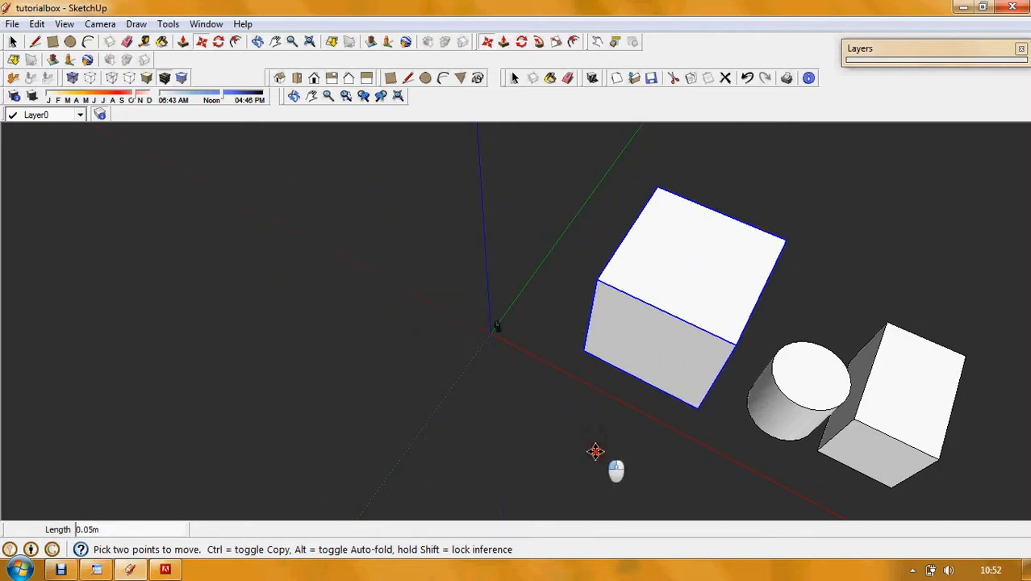
- Cancel the pending move of the grouped cube
key("ctrl")
key("Escape")
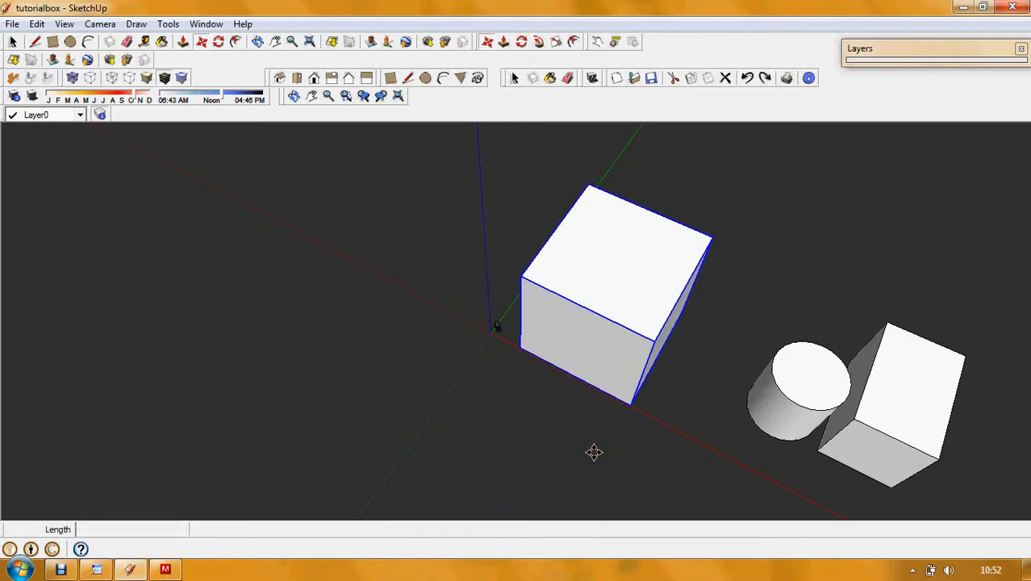
left_click(805, 363)
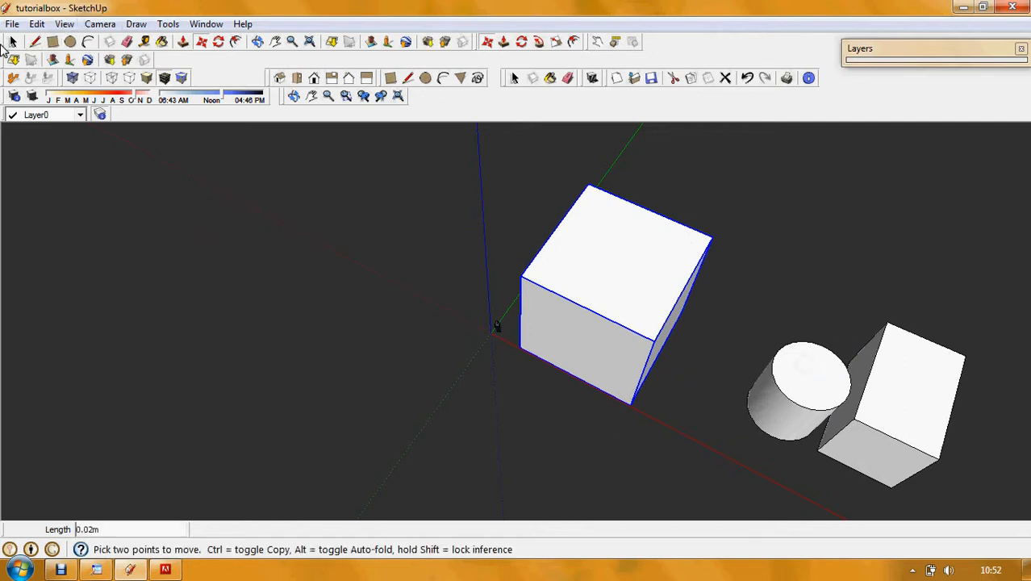
- Select the cylinder's top face and move it up about 2.78 m to make the cylinder taller
left_click(12, 41)
left_click(815, 353)
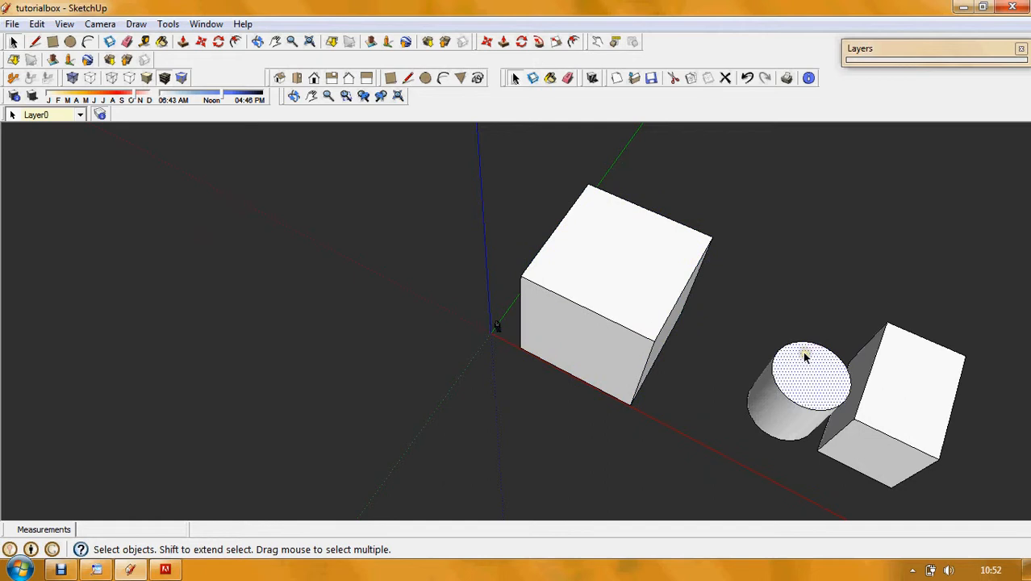
left_click(488, 42)
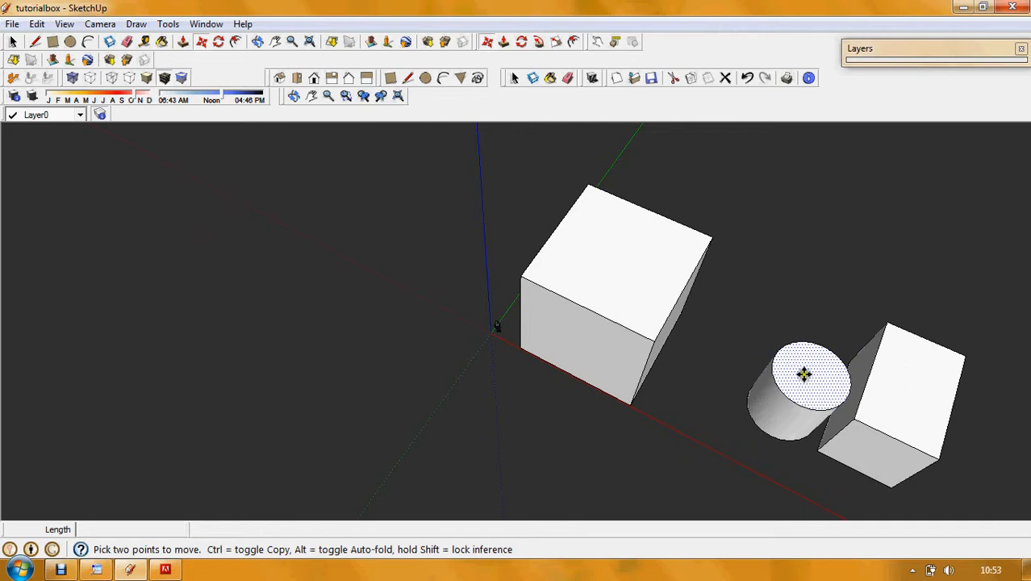
left_click_drag(811, 369, 866, 372)
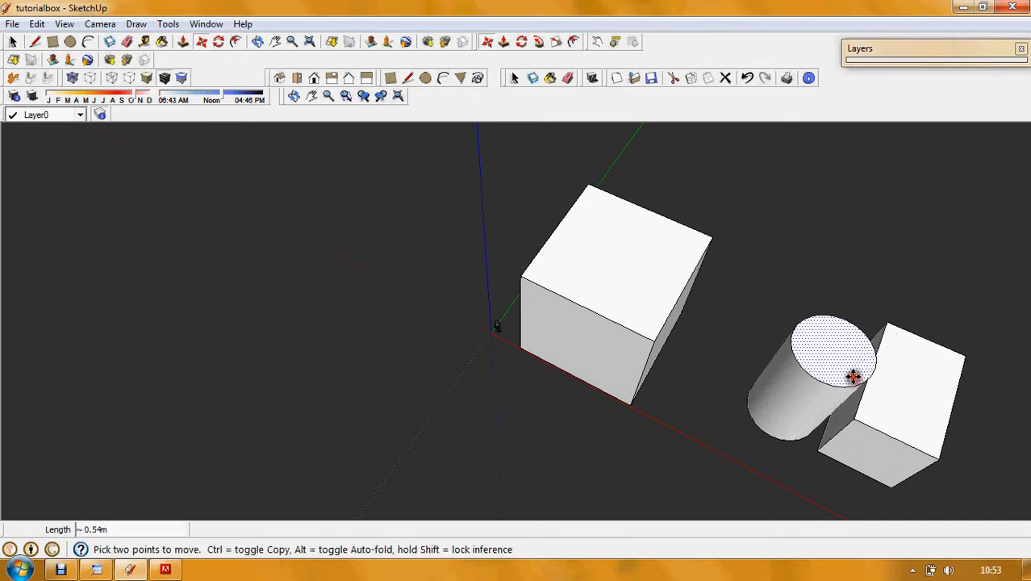
left_click(912, 381)
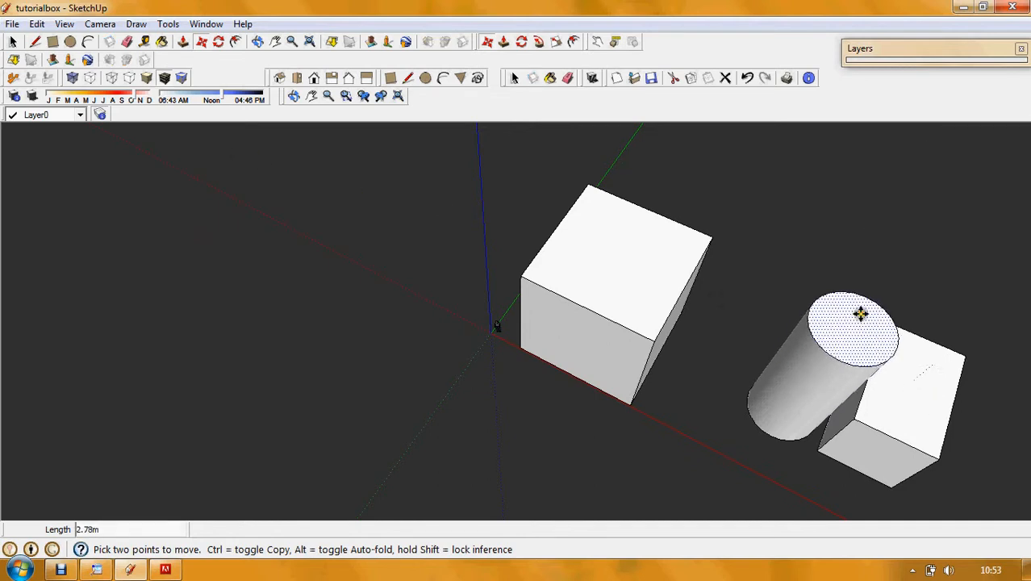
left_click(859, 313)
- Select the small box's side face nearest the cylinder and move it about 10.80 m along the red axis, stretching the box through the cylinder
left_click(13, 42)
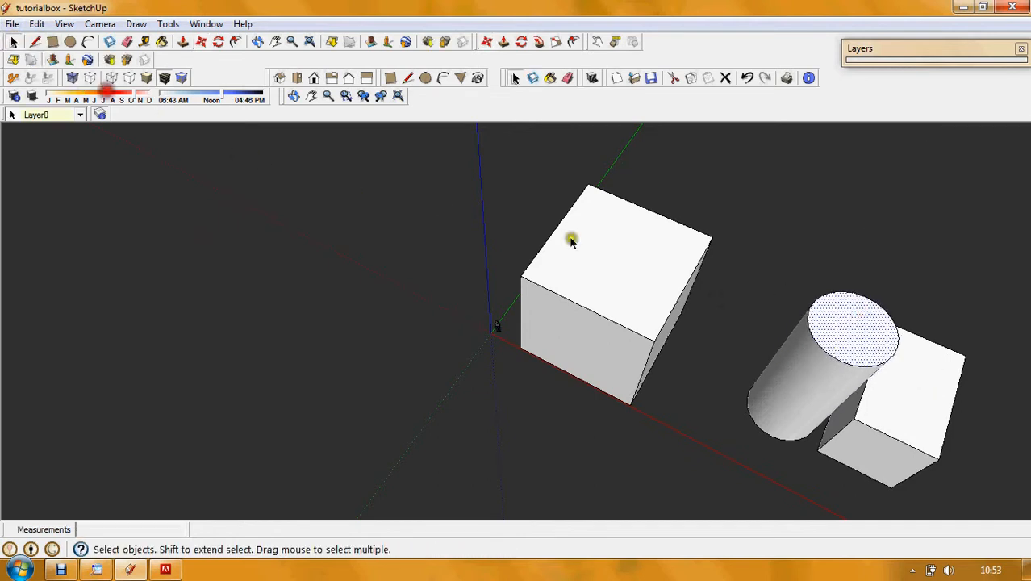
left_click(918, 409)
left_click(870, 448)
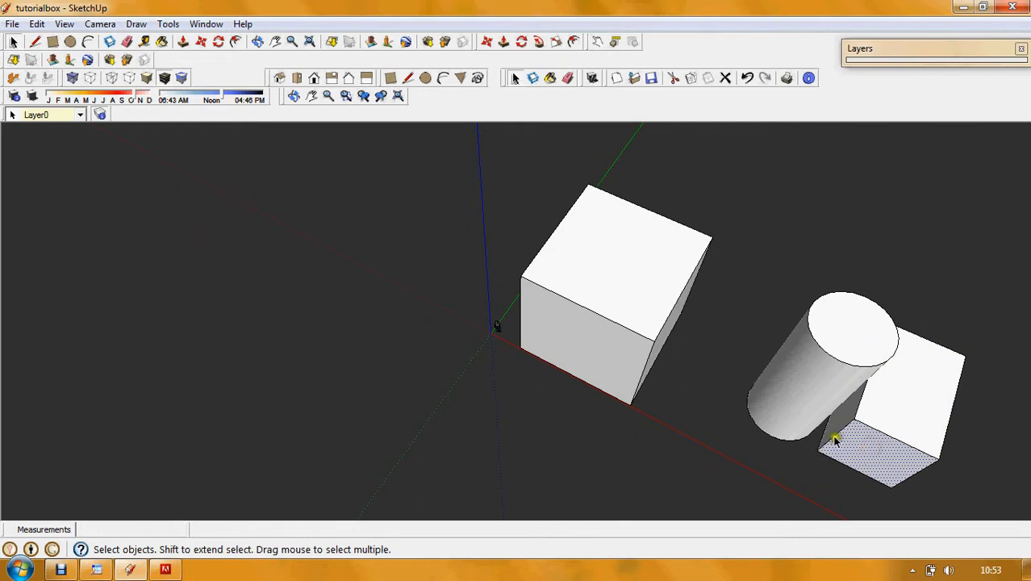
left_click(843, 423)
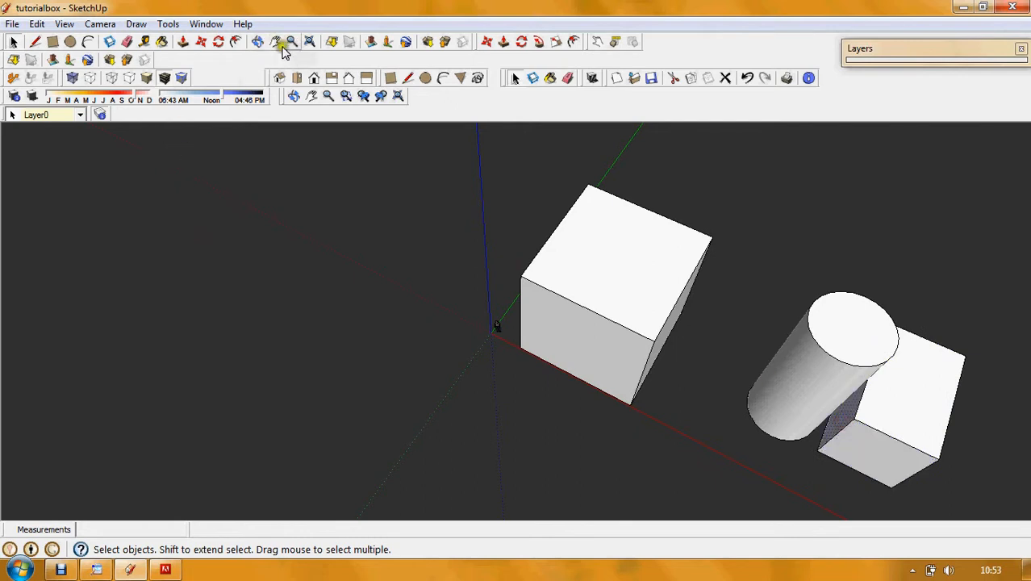
left_click(500, 44)
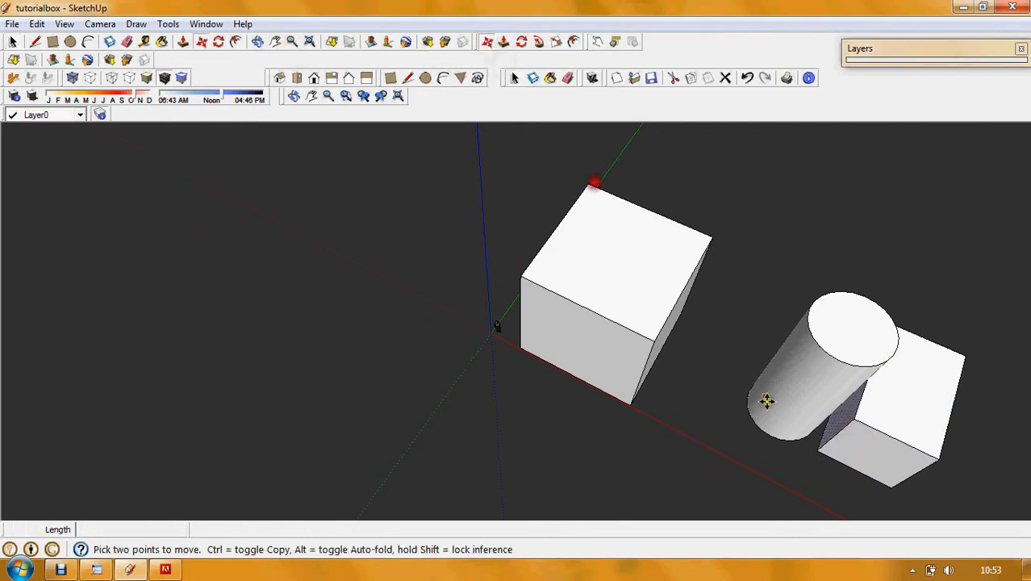
left_click(845, 410)
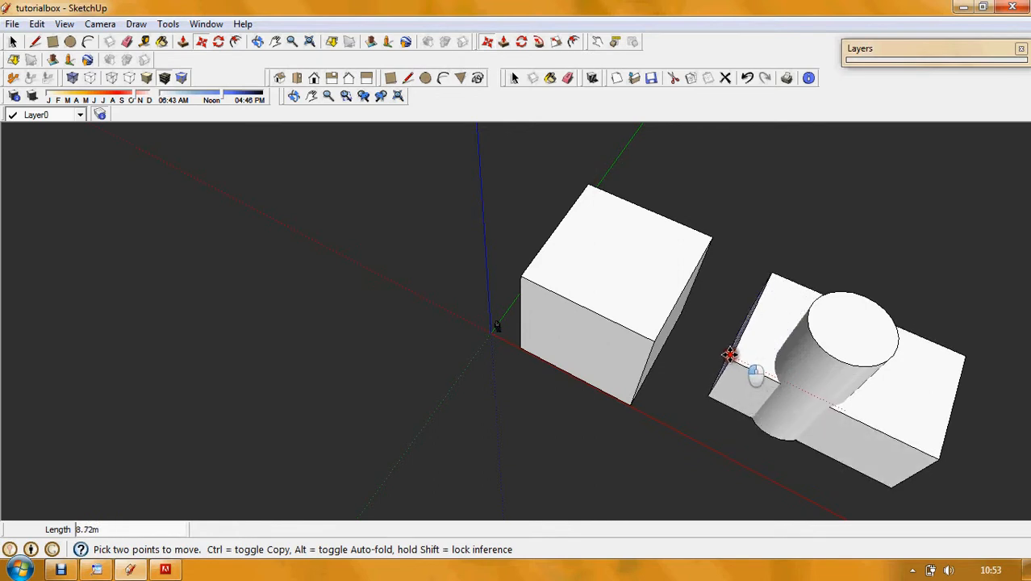
left_click(700, 347)
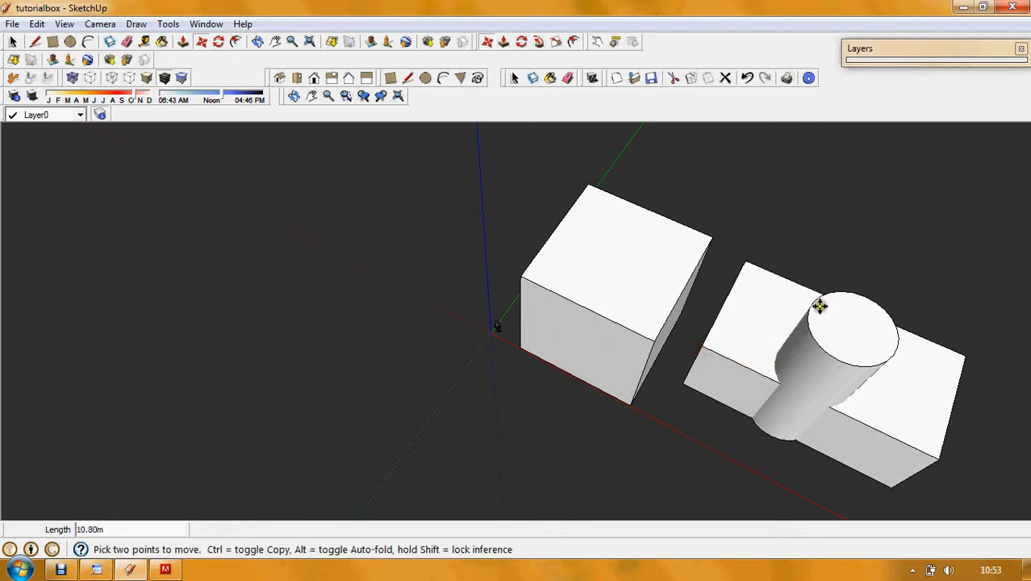
- Select the cylinder's top face, push it down, and pull it back up about 4.18 m with Push/Pull
left_click(12, 41)
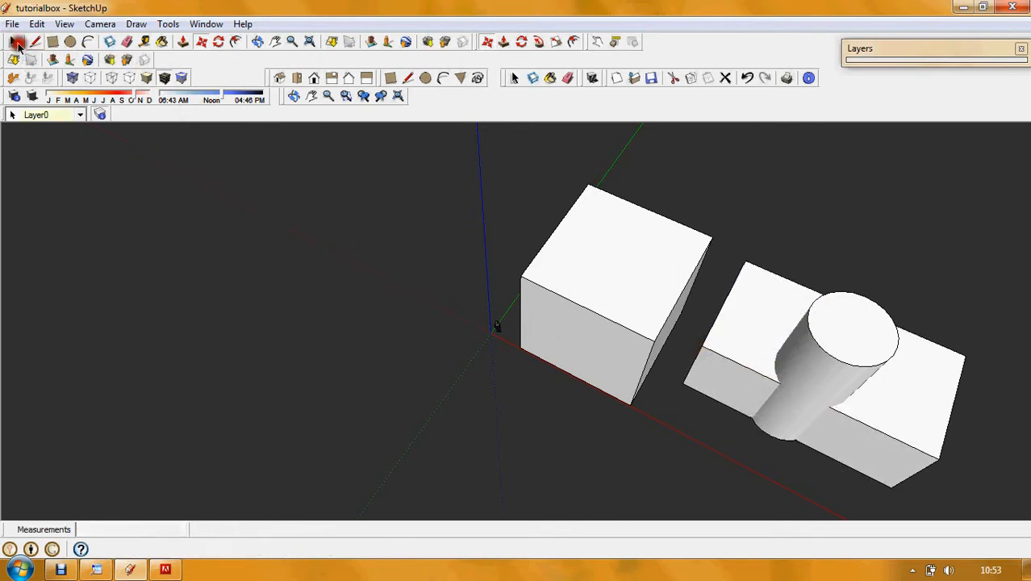
left_click(855, 341)
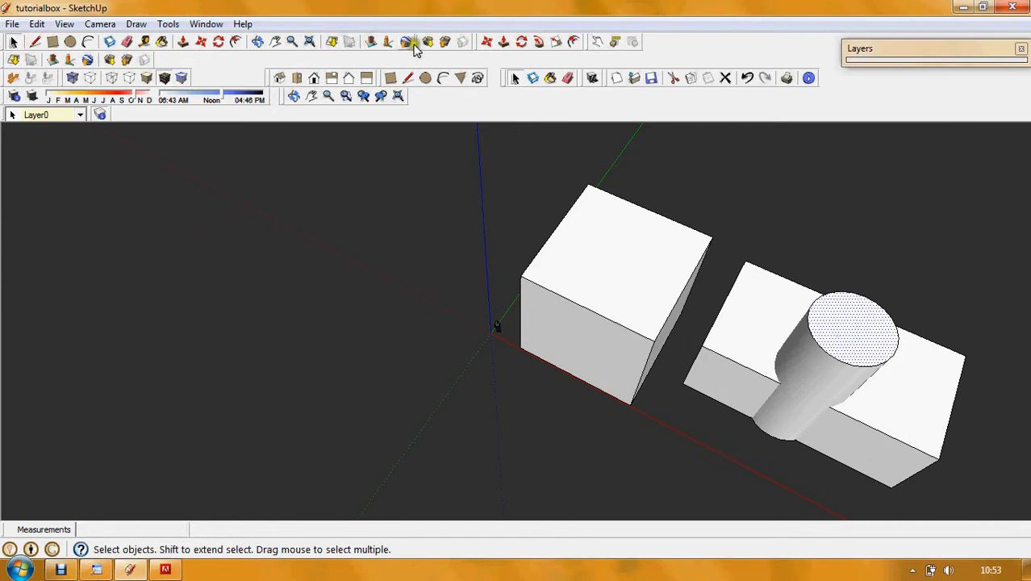
left_click(502, 42)
left_click_drag(853, 327, 874, 387)
left_click(908, 407)
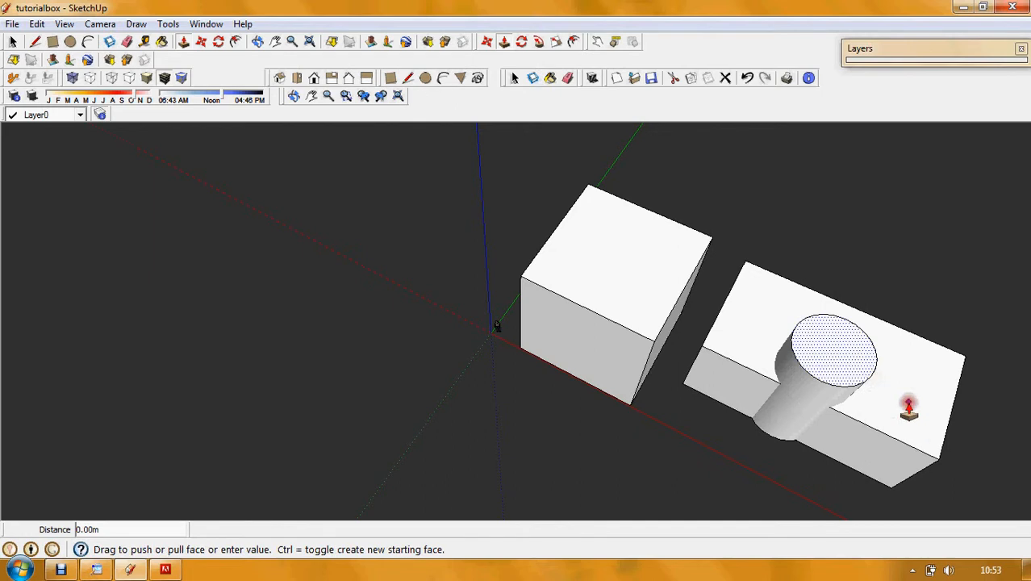
left_click(690, 268)
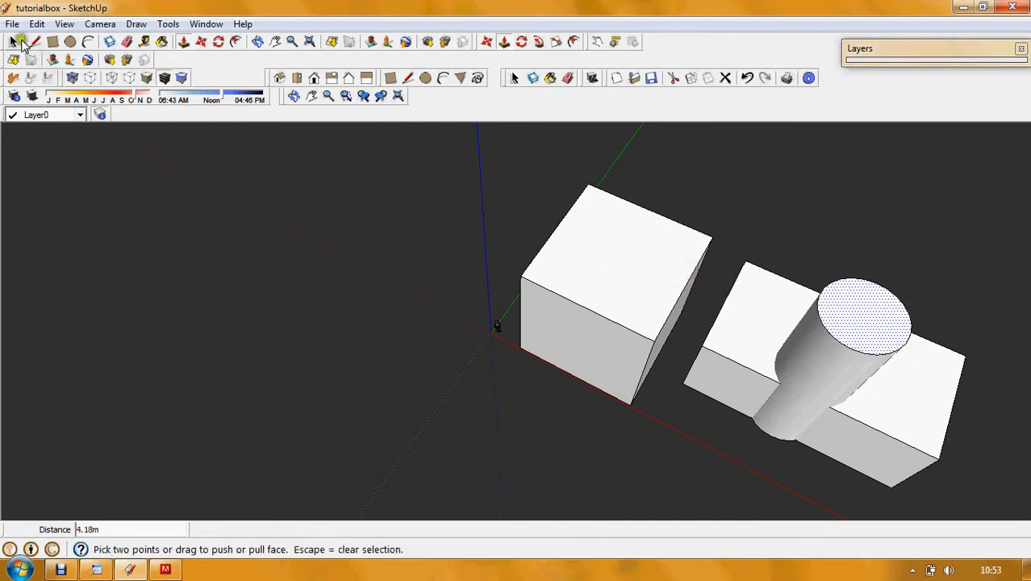
- Delete the top face of the stretched box and the top face of the cylinder
key("space")
left_click(748, 337)
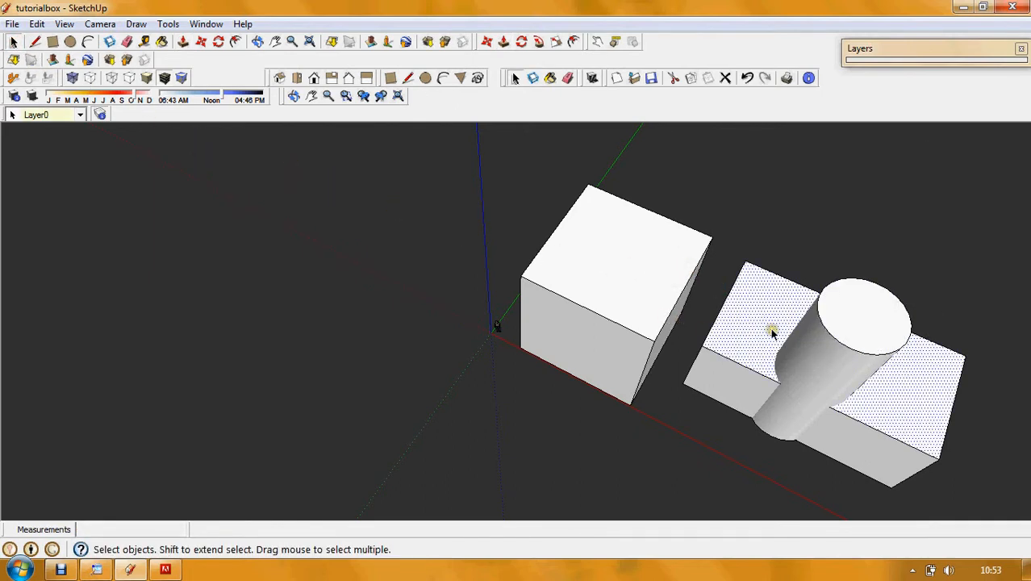
key("Delete")
left_click(823, 379)
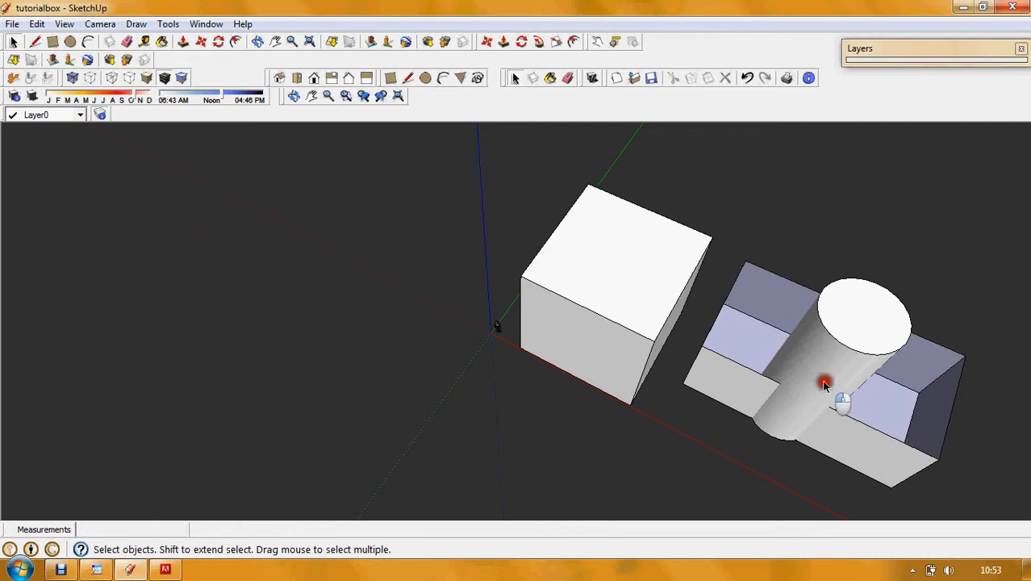
left_click(852, 322)
key("Delete")
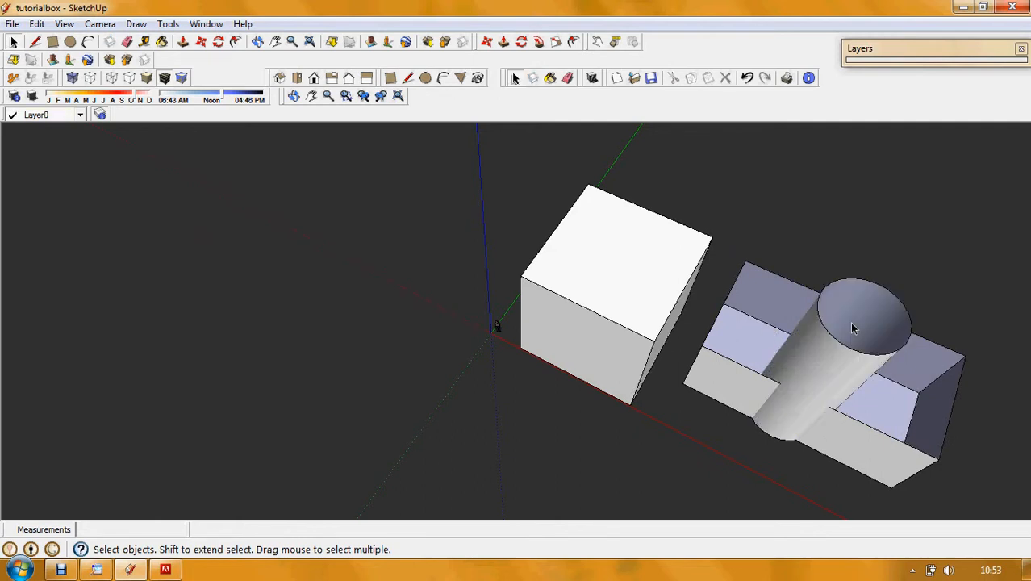
left_click(873, 240)
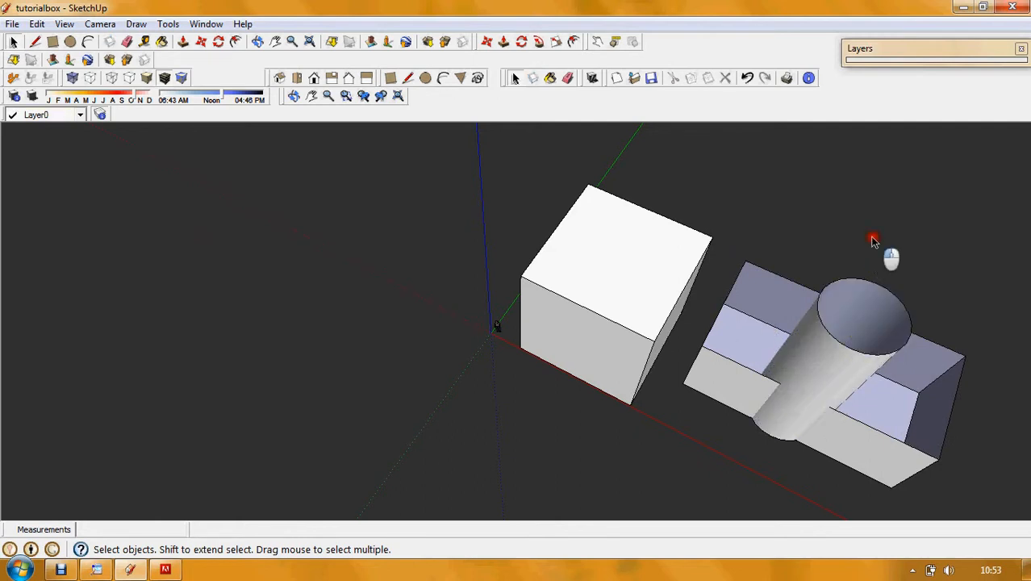
- Select the grouped cube and move it 10 m along the red axis, away from the cylinder
left_click(257, 41)
left_click_drag(488, 165, 706, 343)
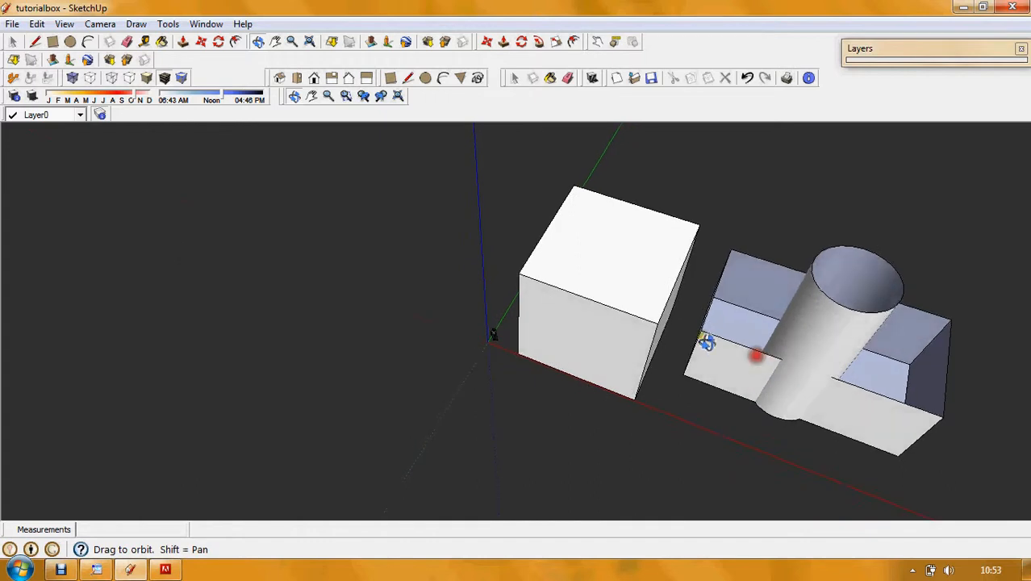
left_click(13, 42)
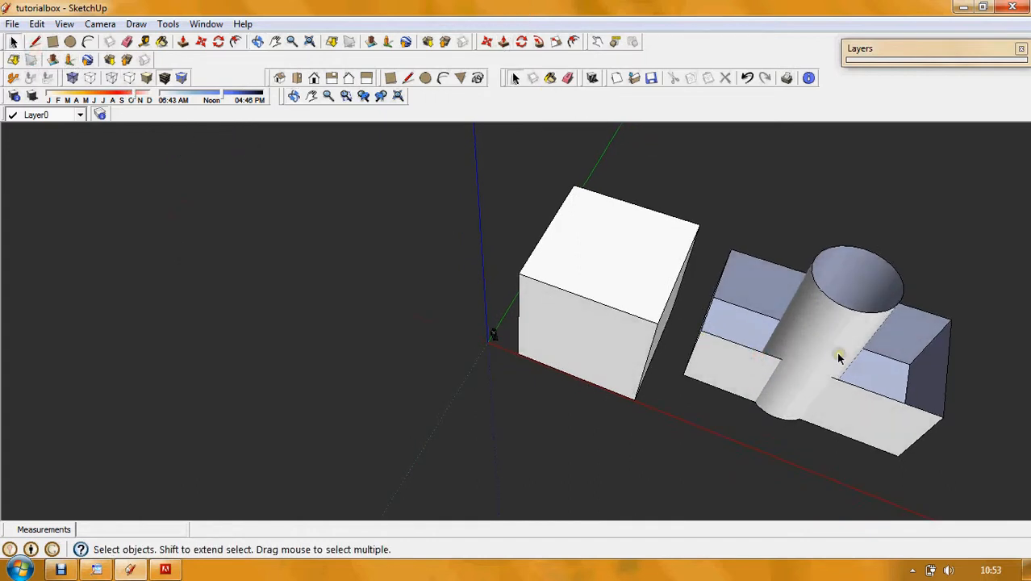
left_click(597, 293)
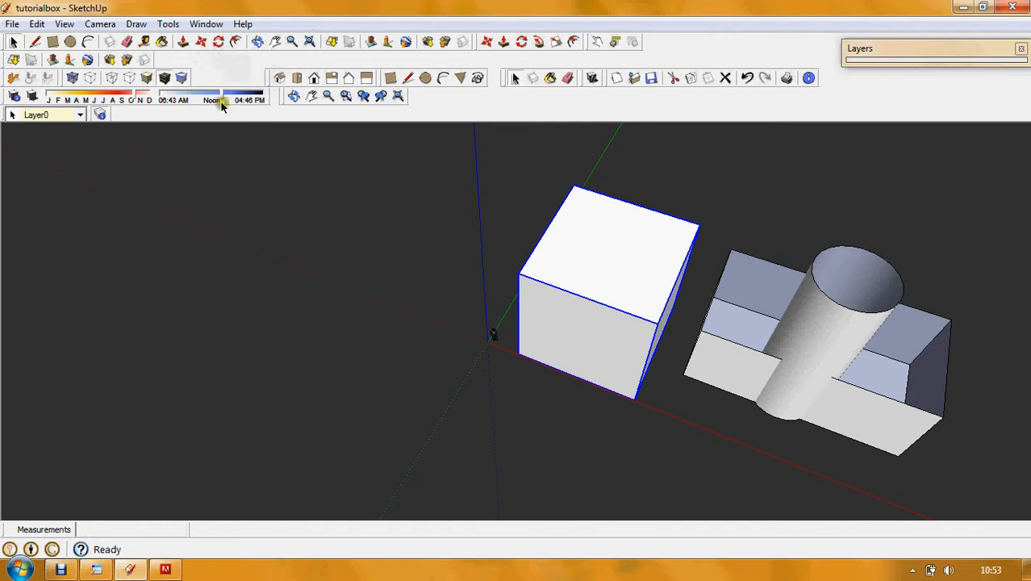
left_click(202, 43)
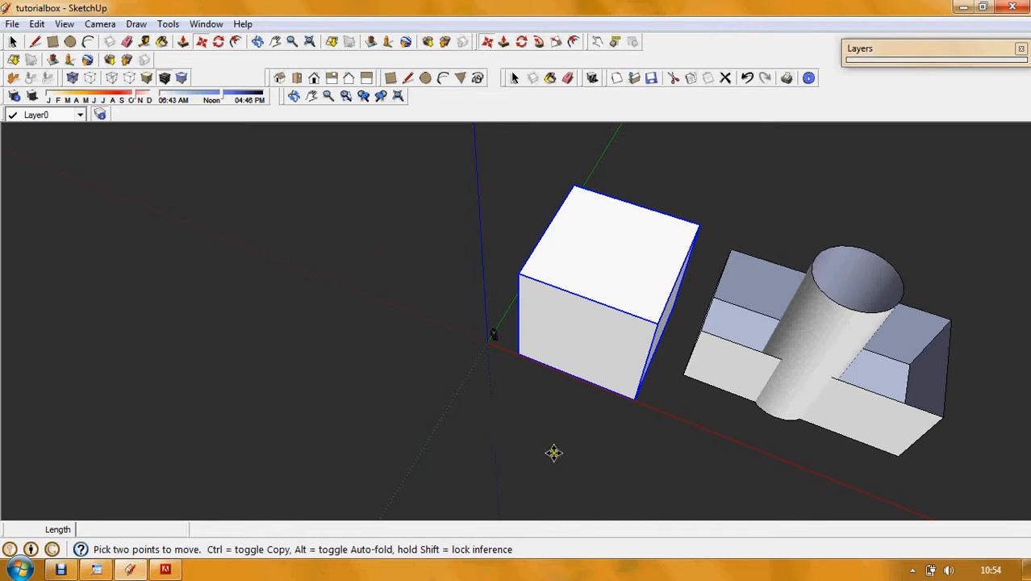
mouse_move(568, 451)
left_mouse_down()
mouse_move(474, 424)
mouse_move(340, 359)
mouse_move(452, 305)
mouse_move(615, 353)
mouse_move(603, 459)
mouse_move(417, 396)
mouse_move(426, 281)
mouse_move(590, 333)
mouse_move(571, 428)
mouse_move(437, 442)
mouse_move(343, 355)
mouse_move(509, 286)
mouse_move(645, 399)
mouse_move(470, 474)
mouse_move(426, 320)
mouse_move(586, 330)
mouse_move(556, 479)
mouse_move(329, 389)
mouse_move(276, 344)
mouse_move(516, 289)
mouse_move(572, 439)
left_mouse_up()
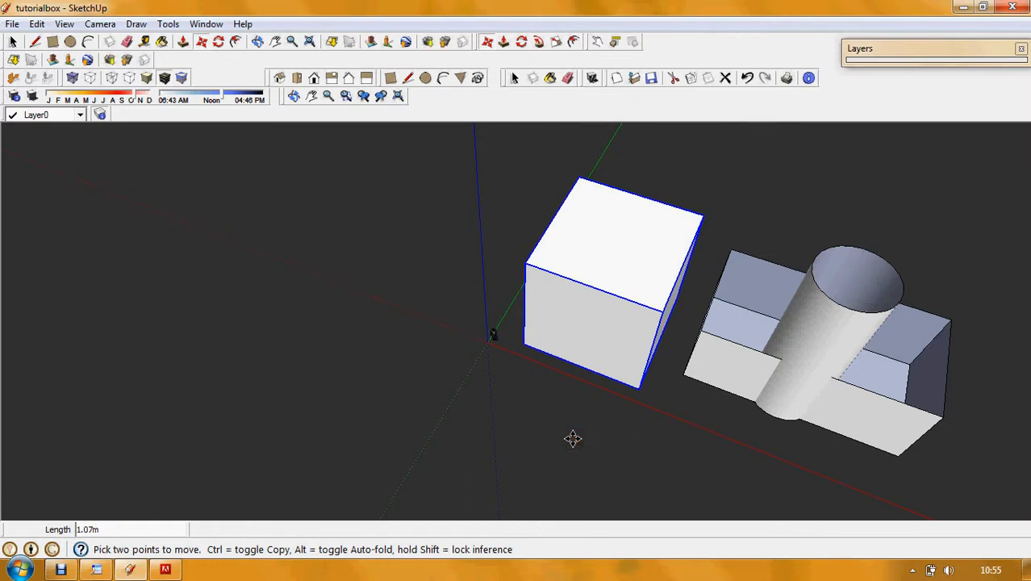
key("Escape")
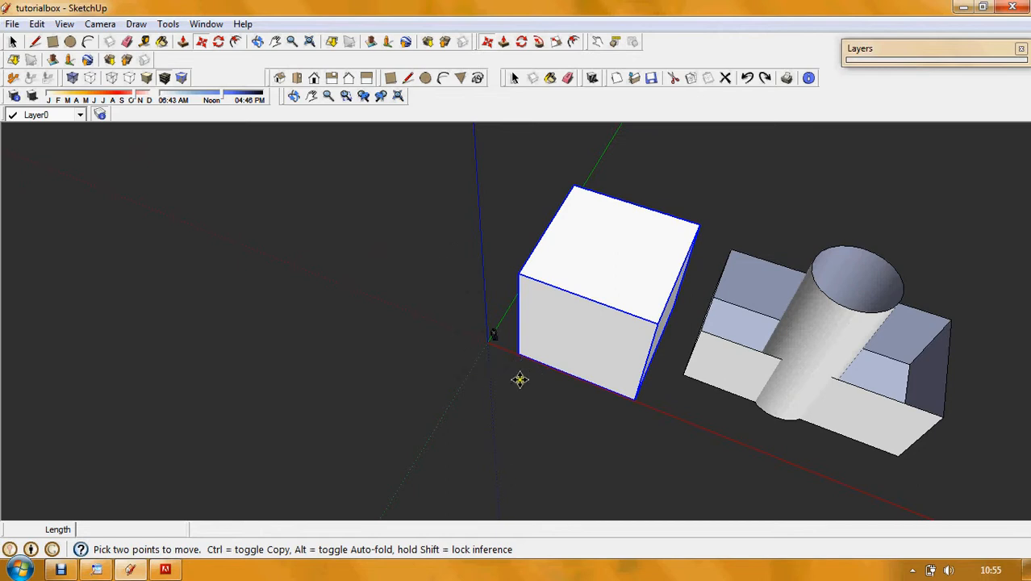
left_click(563, 428)
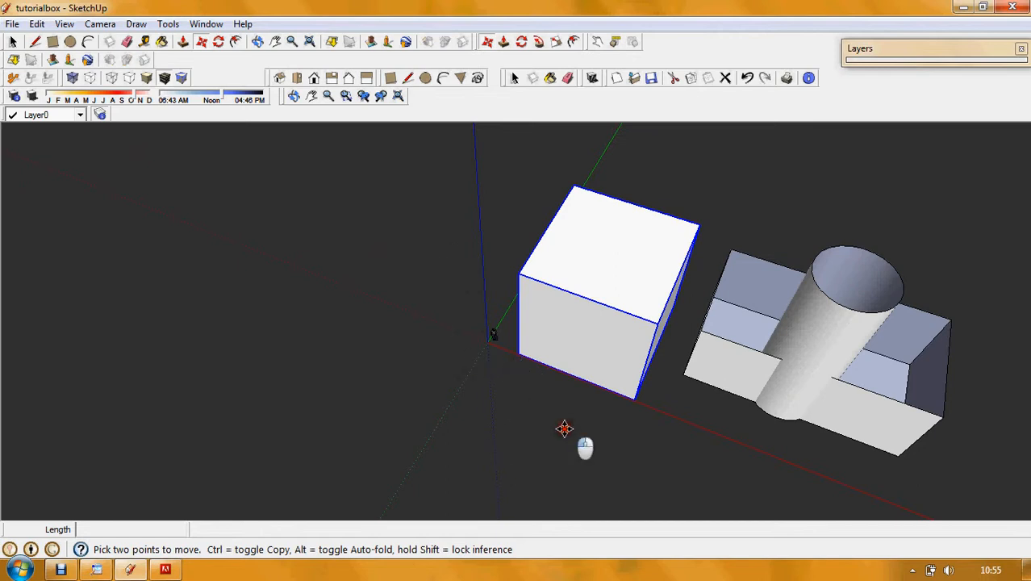
left_click_drag(565, 428, 390, 357)
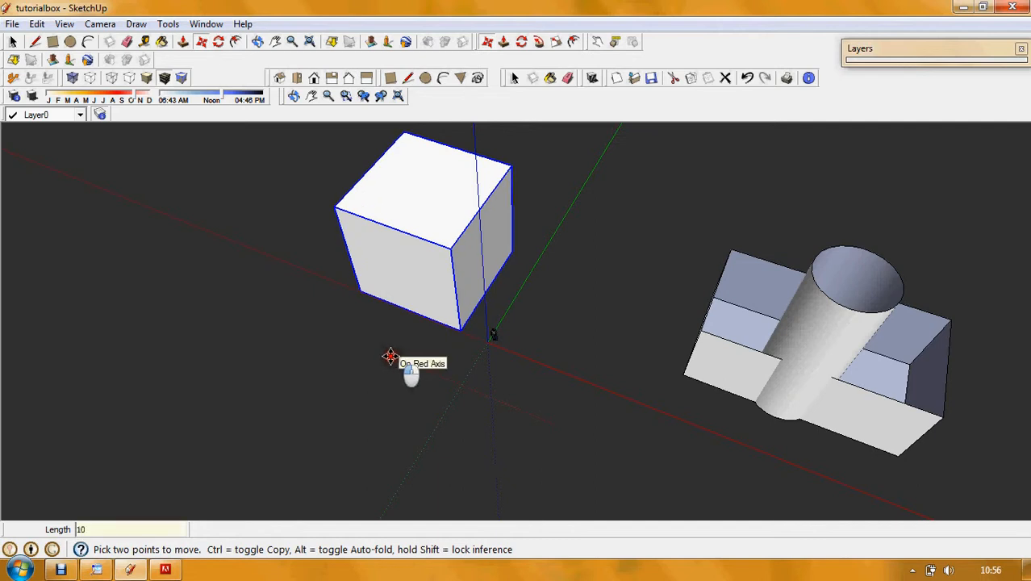
key("Return")
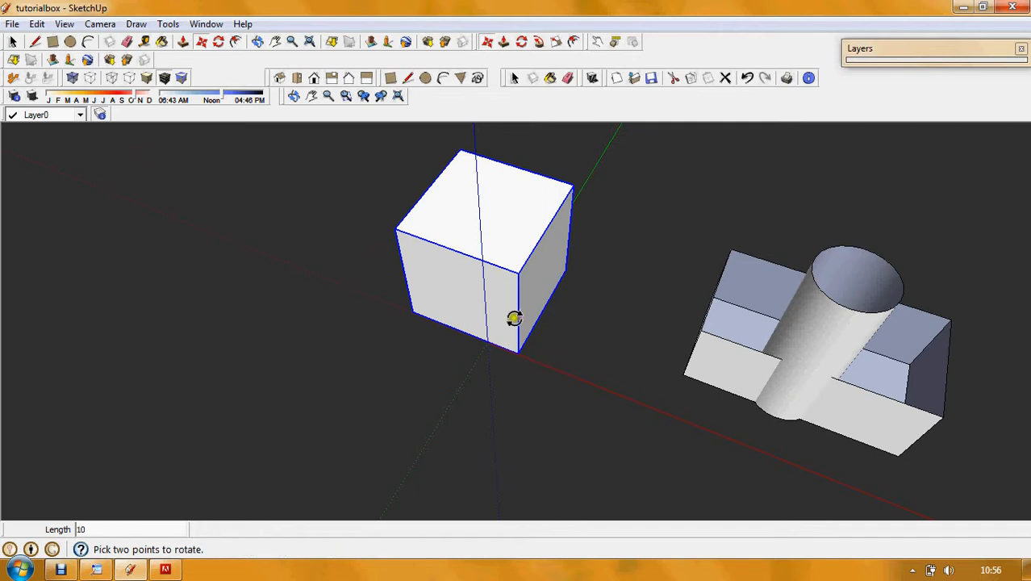
- Move the grouped cube back 10 m along the red axis toward the cylinder
left_click(520, 379)
left_click_drag(550, 393, 703, 462)
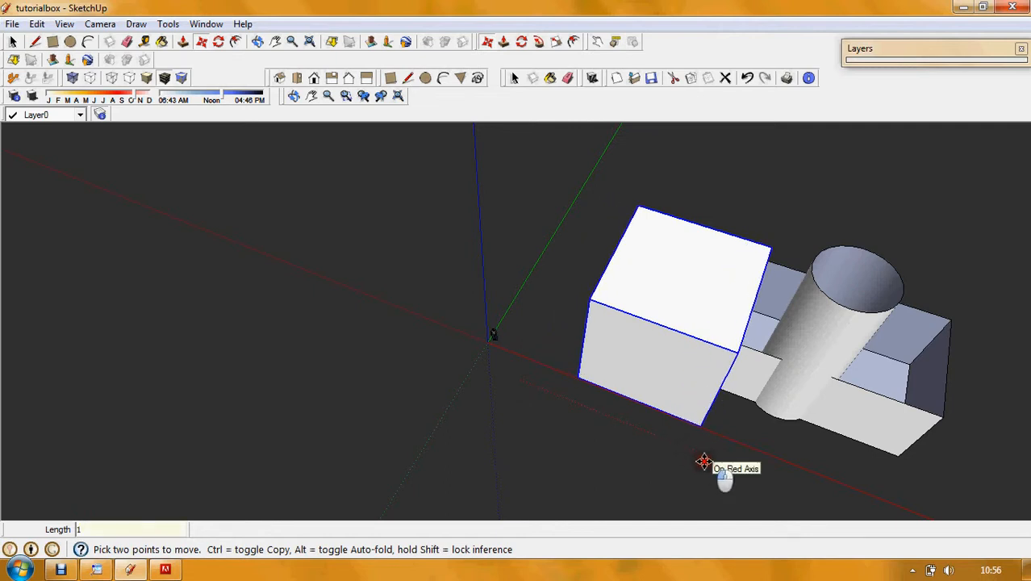
type("10")
key("Return")
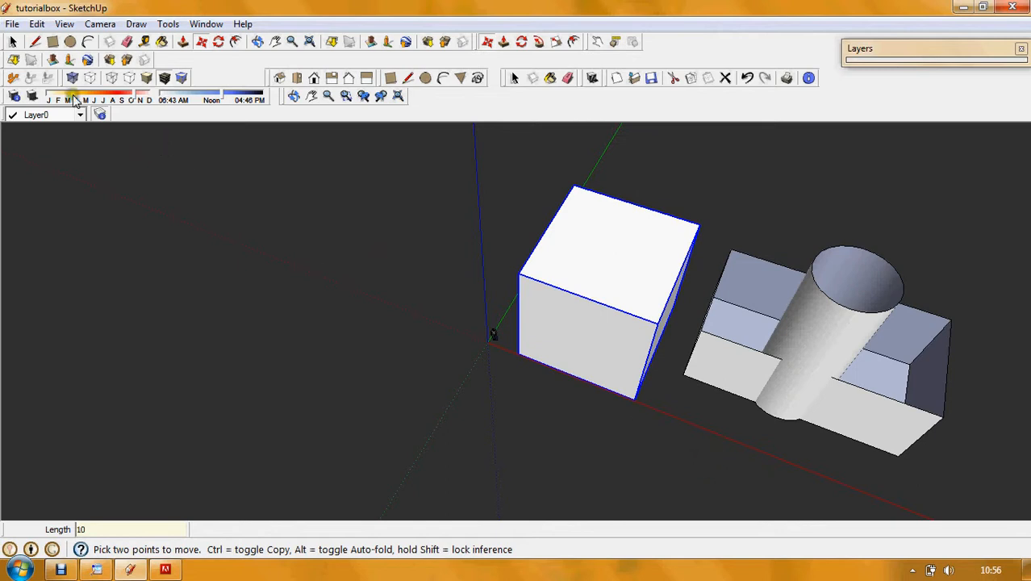
- Deselect the cube and expand the collapsed Layers window
left_click(14, 43)
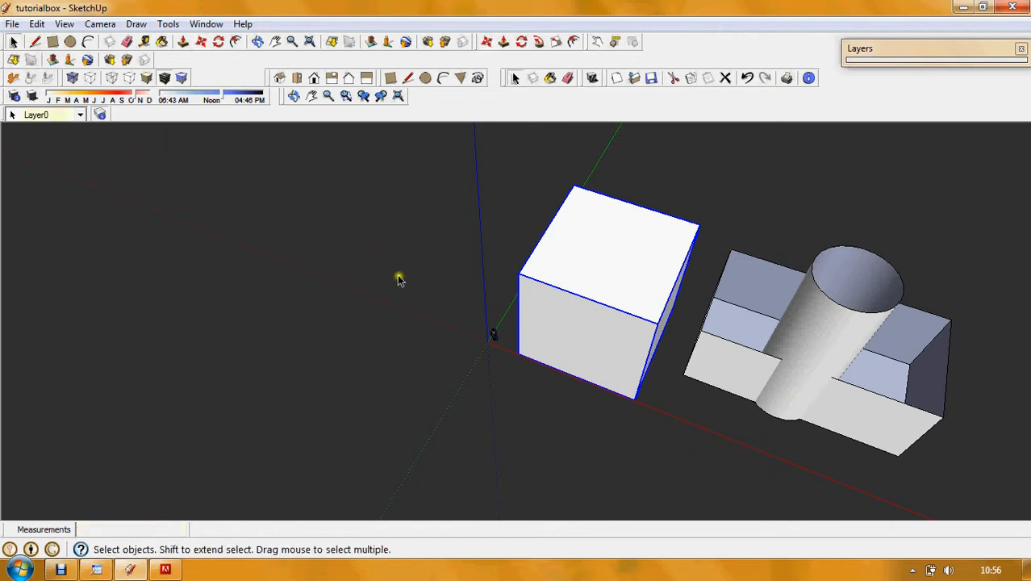
left_click(812, 188)
left_click(892, 58)
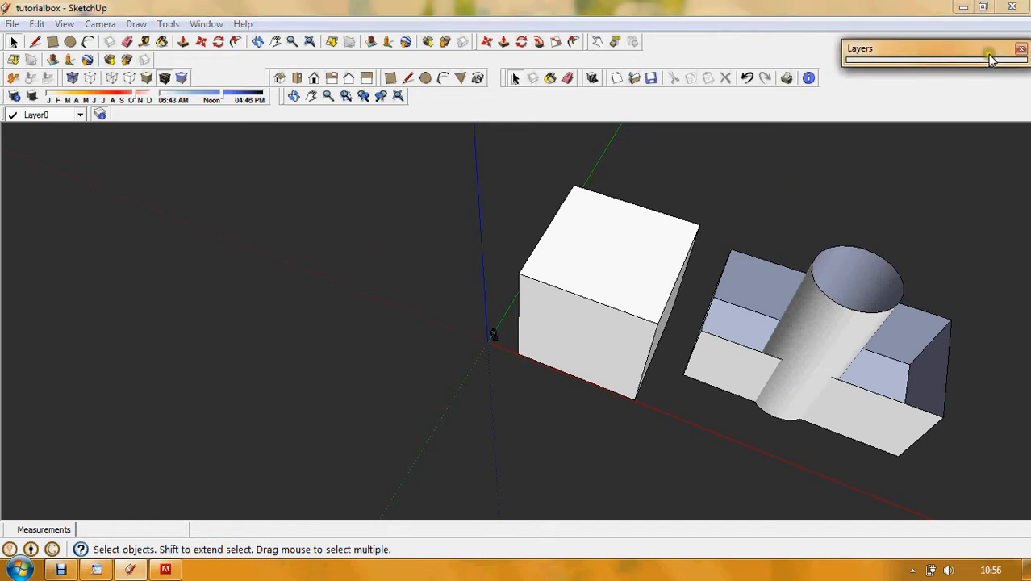
- Open the grouped cube for editing and select its front face
left_click(594, 230)
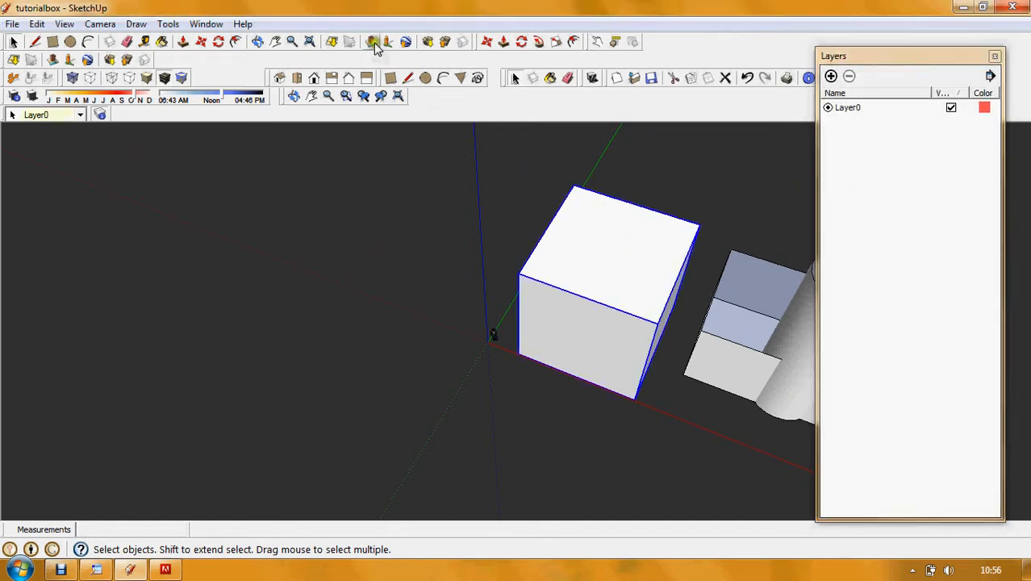
right_click(581, 342)
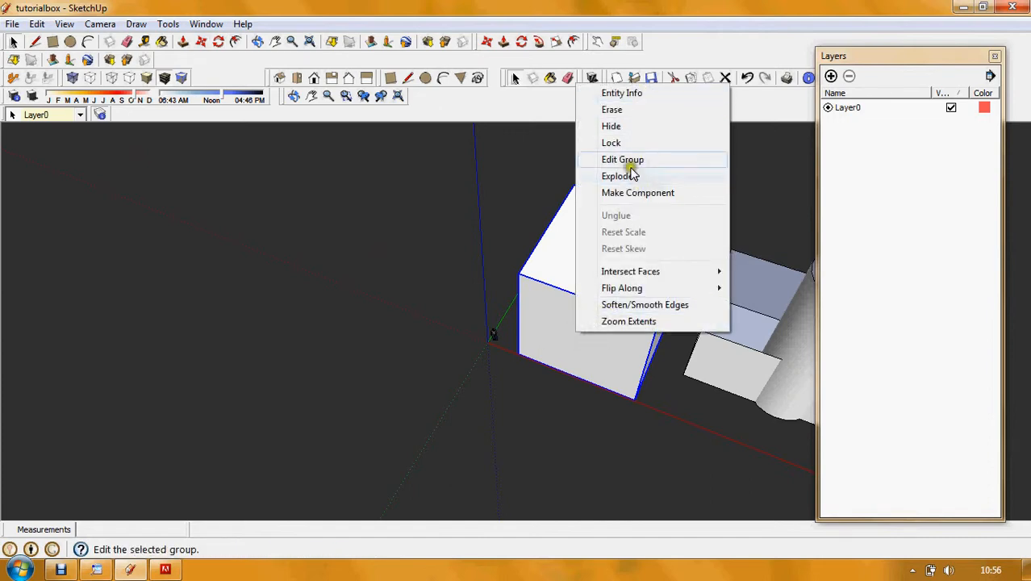
left_click(629, 160)
left_click(578, 331)
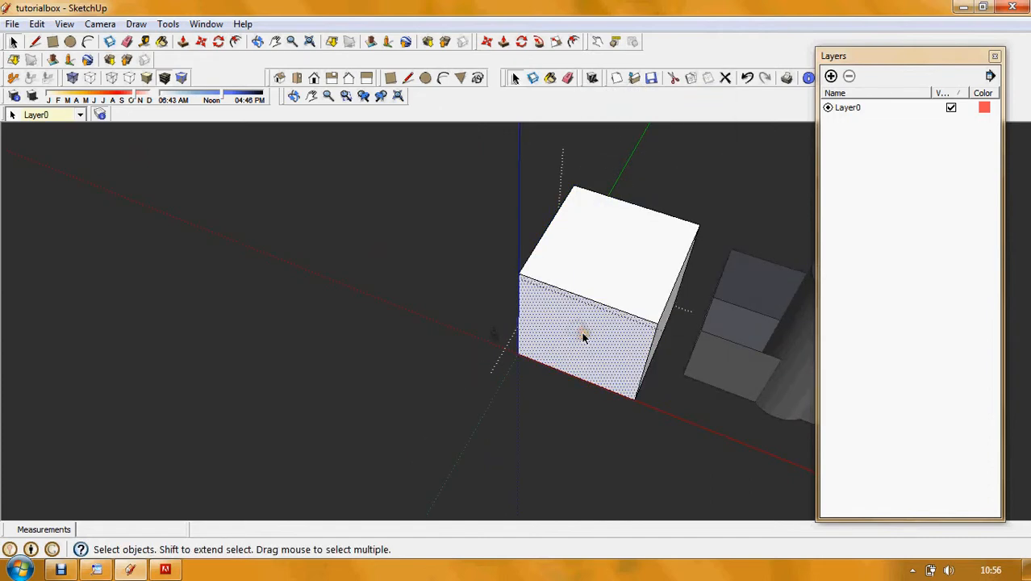
- Open the Materials window and reposition it beside the model
left_click(205, 23)
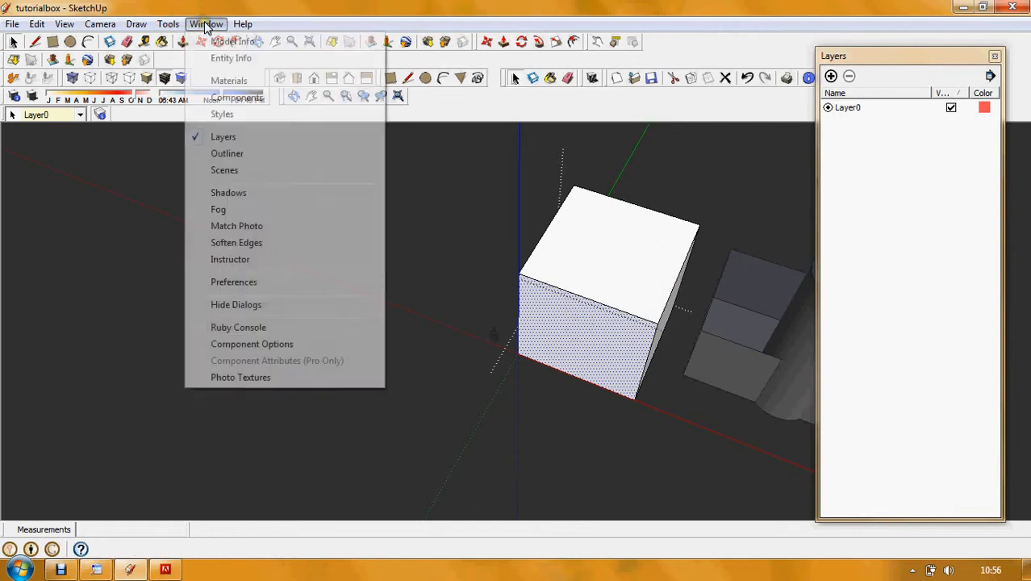
left_click(236, 81)
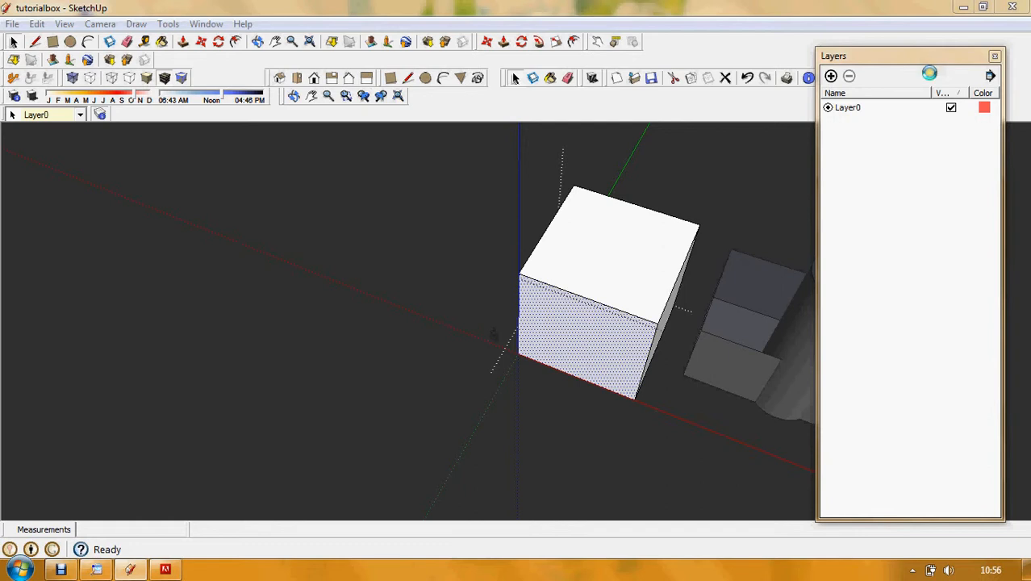
left_click_drag(923, 73, 883, 18)
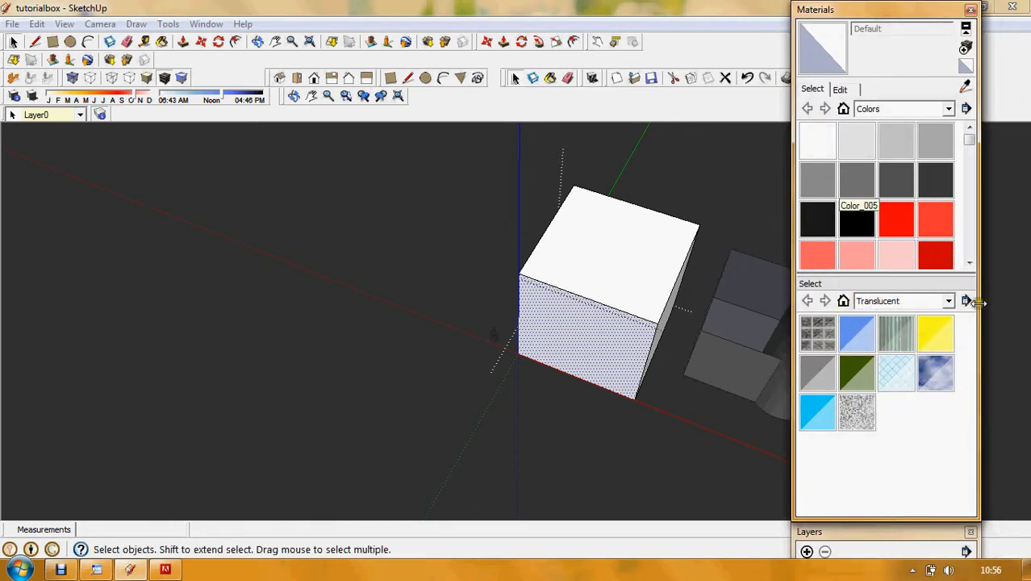
- Switch the secondary material pane to the Carpet and Textiles collection and review the other available collections
left_click(949, 301)
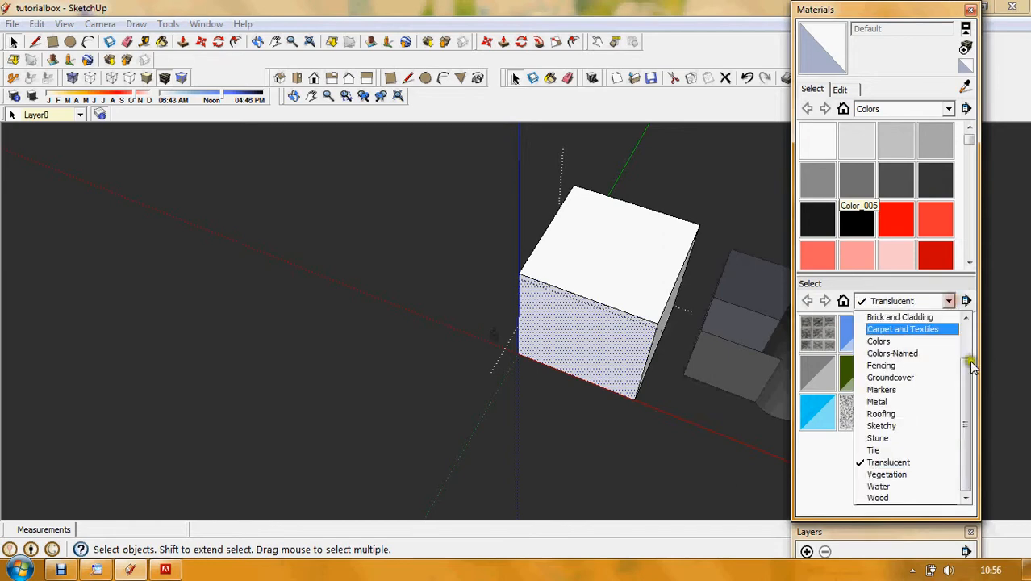
left_click(952, 329)
left_click(950, 301)
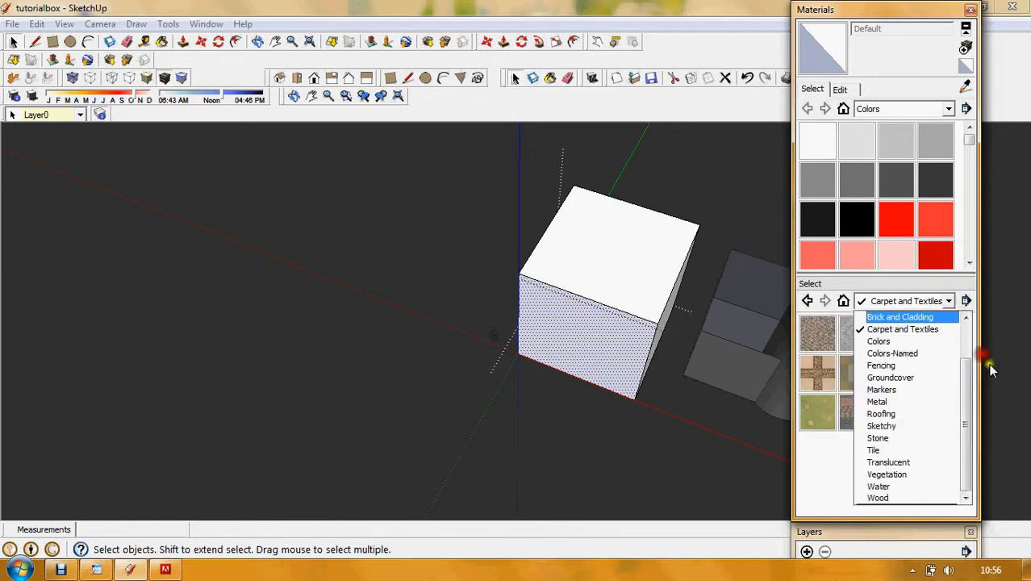
left_click_drag(971, 387, 968, 321)
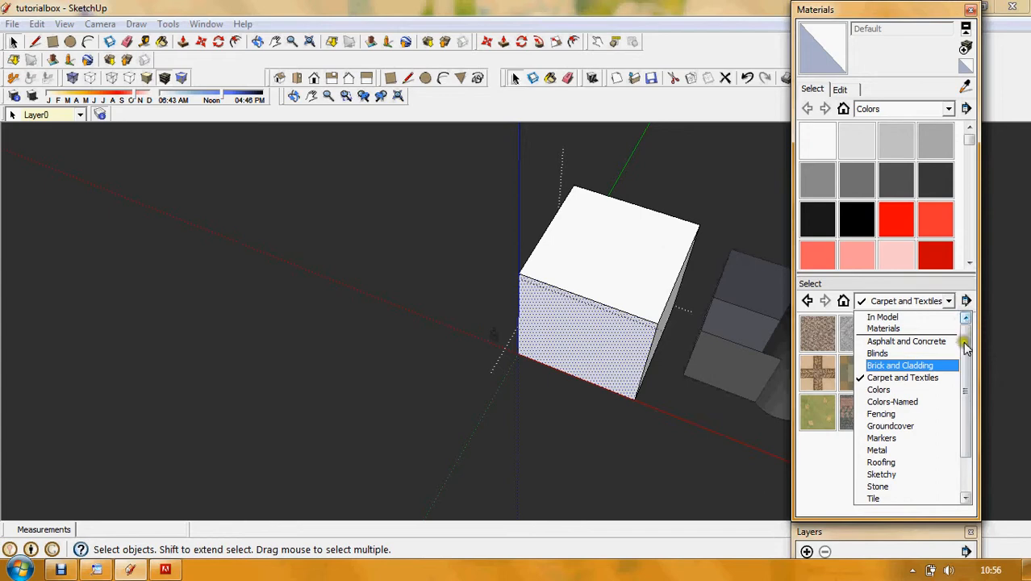
left_click_drag(966, 345, 969, 299)
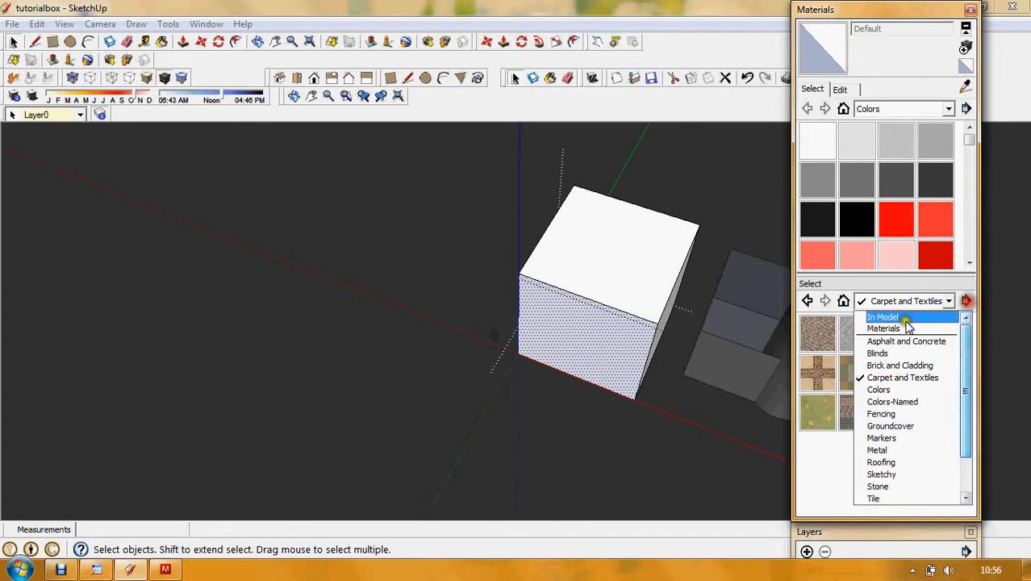
left_click(877, 300)
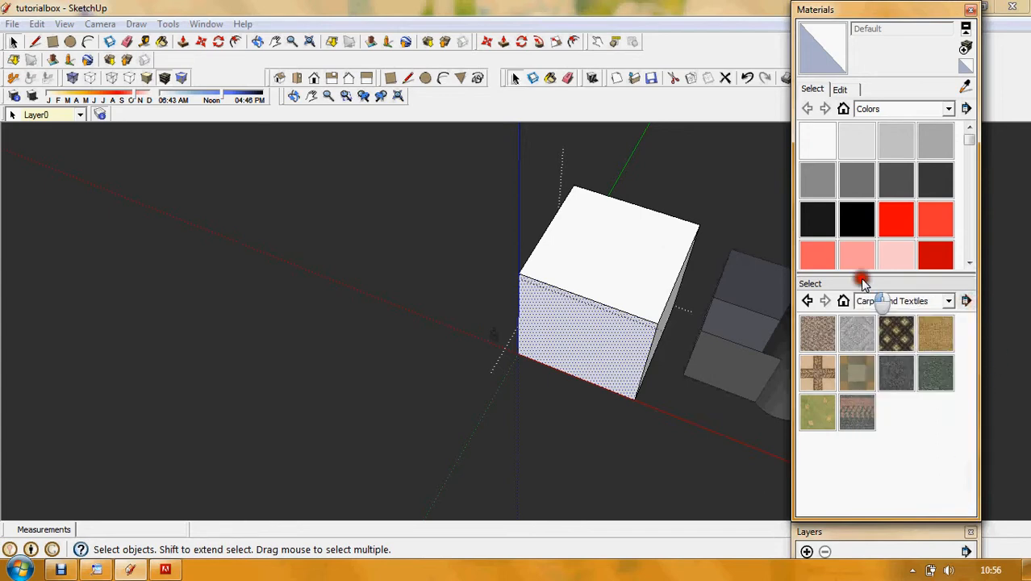
- Start creating a new material and open the file chooser for its texture image
left_click(966, 51)
left_click(820, 385)
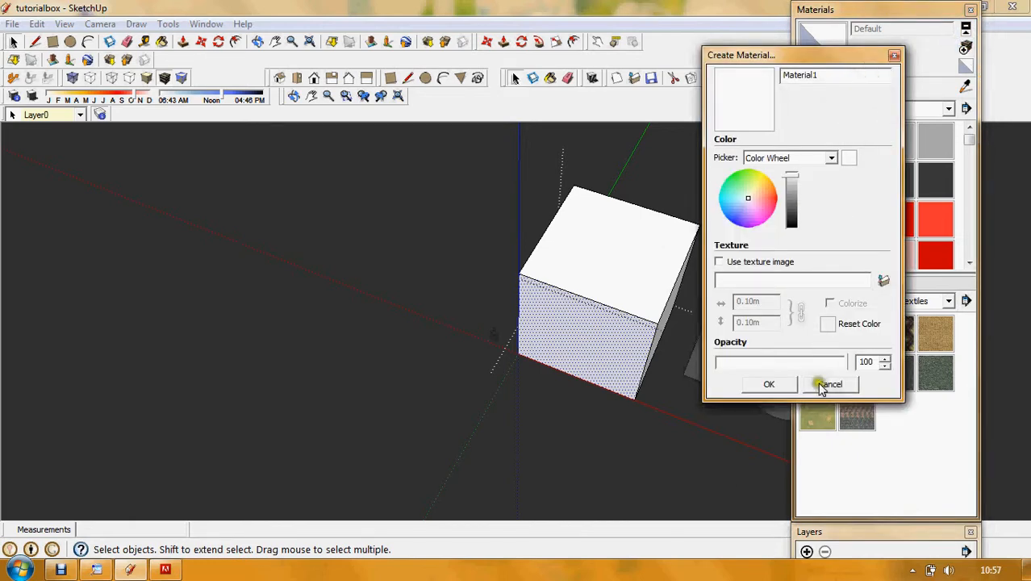
left_click(883, 279)
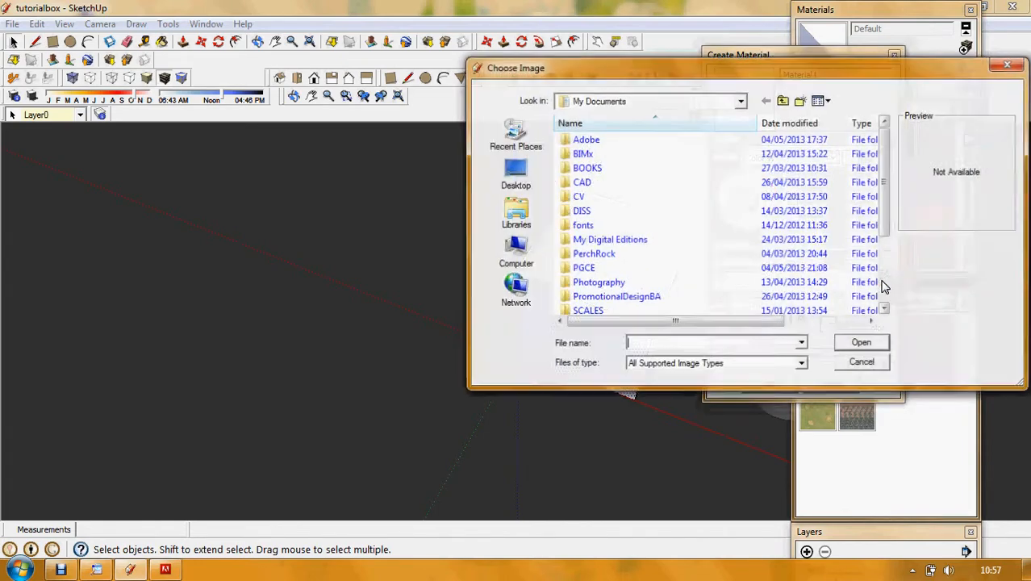
left_click_drag(836, 69, 448, 59)
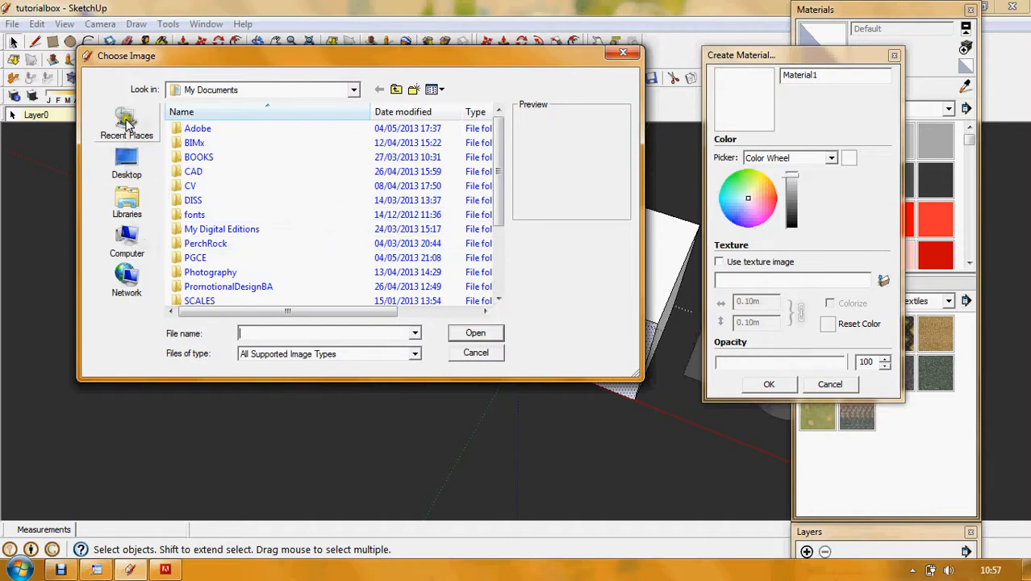
- Load the bamboo2 image from the Pictures library as the new material's texture
left_click(133, 163)
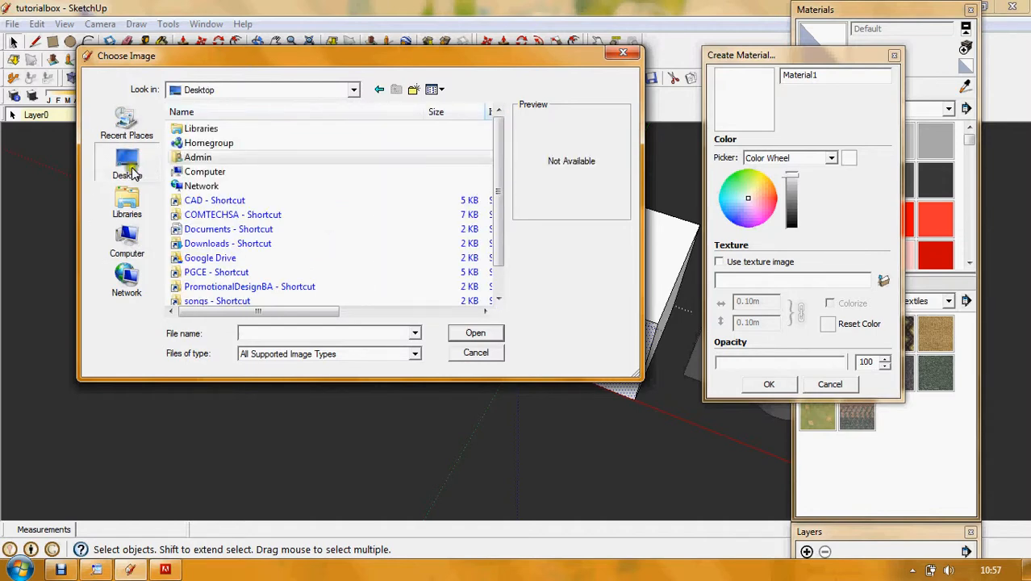
left_click(214, 91)
left_click(217, 89)
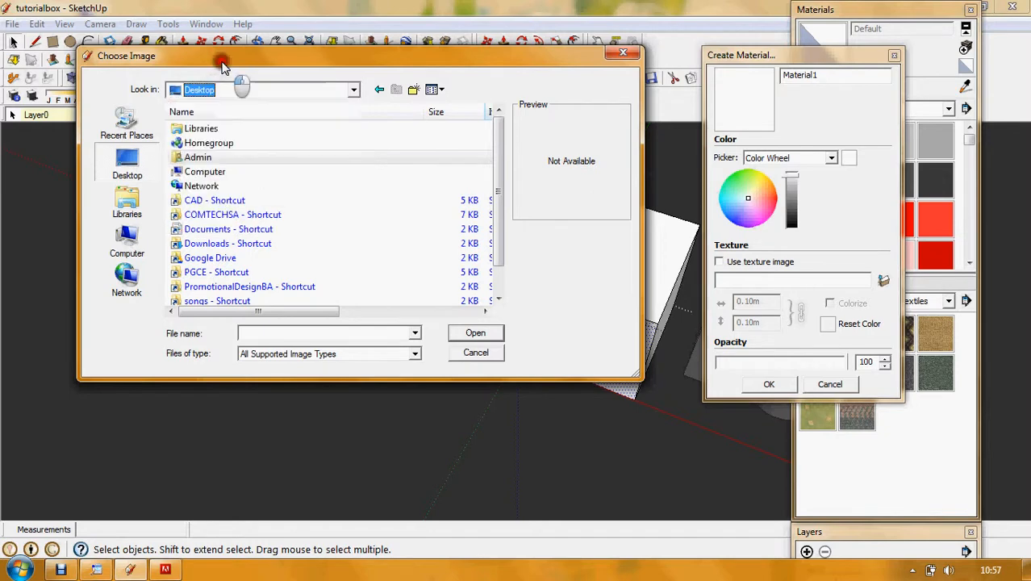
left_click(127, 203)
double_click(214, 176)
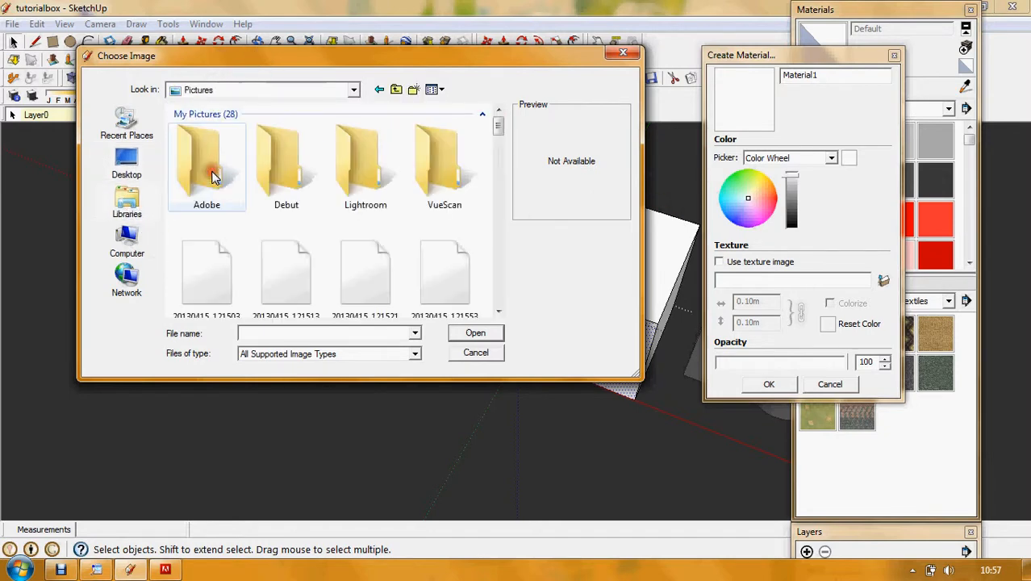
left_click_drag(501, 133, 497, 159)
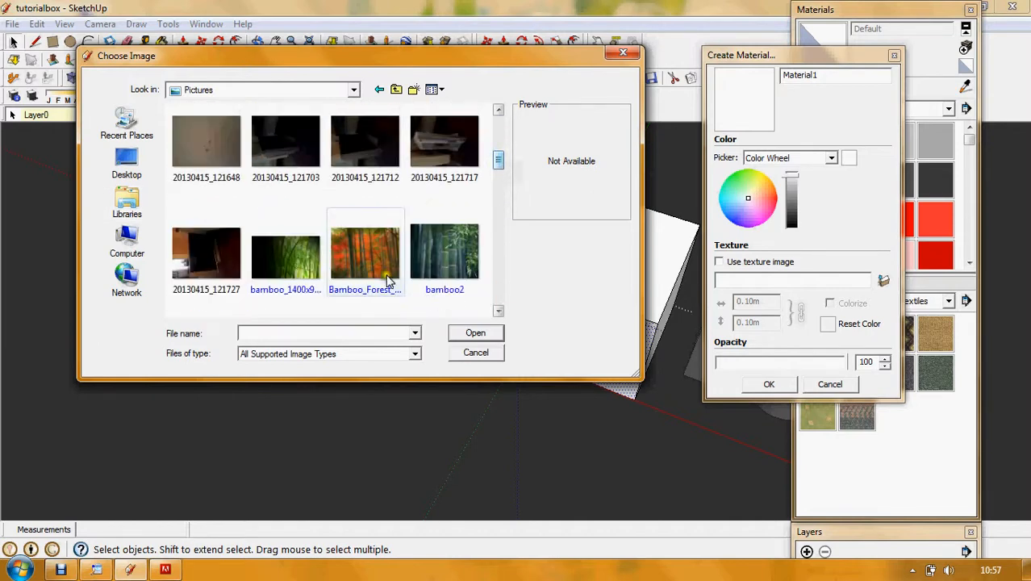
left_click(448, 256)
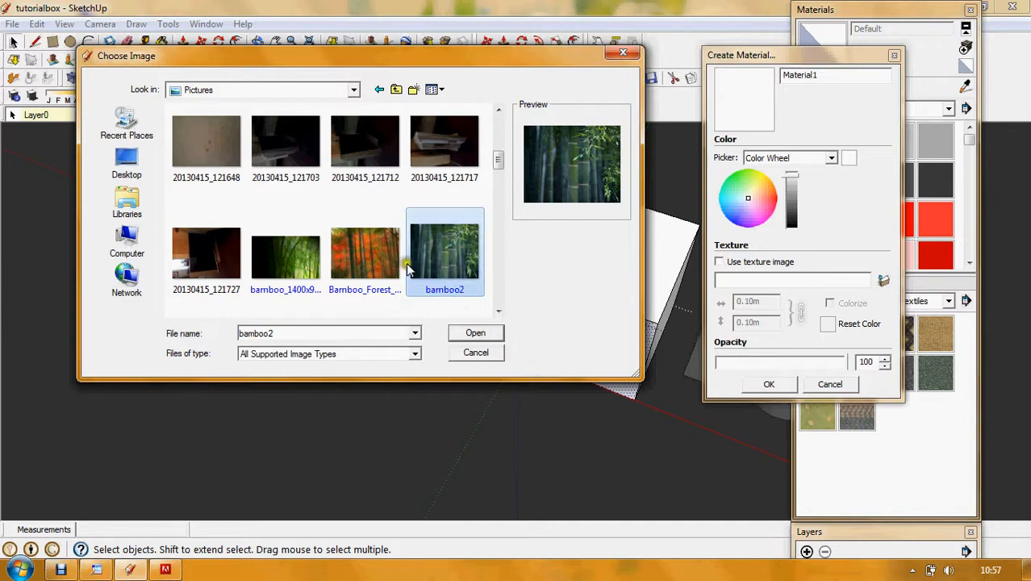
left_click(475, 334)
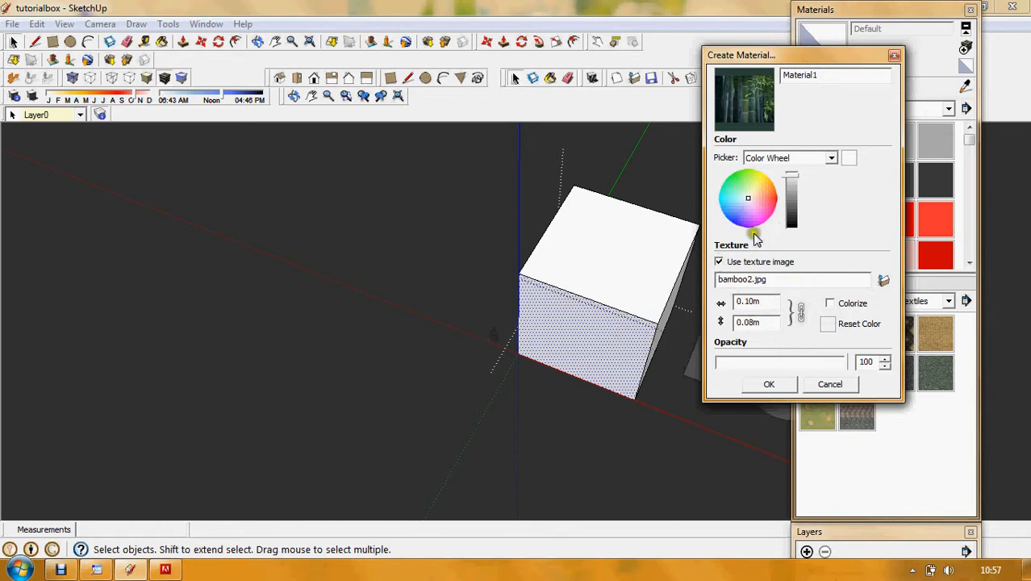
- Create the bamboo-textured material, keeping the offered name, texture size and opacity
left_click(595, 347)
left_click(614, 301)
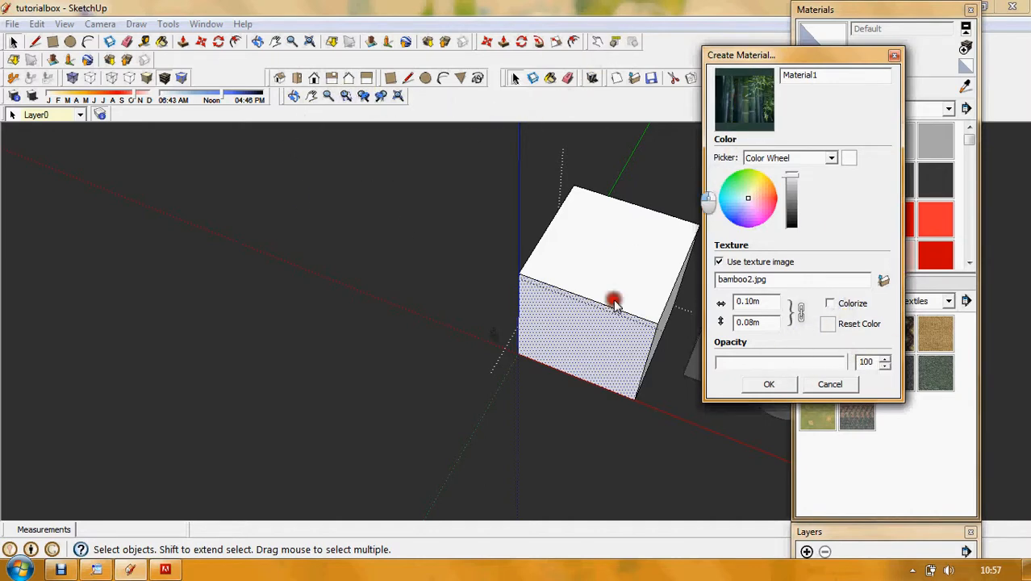
left_click(591, 340)
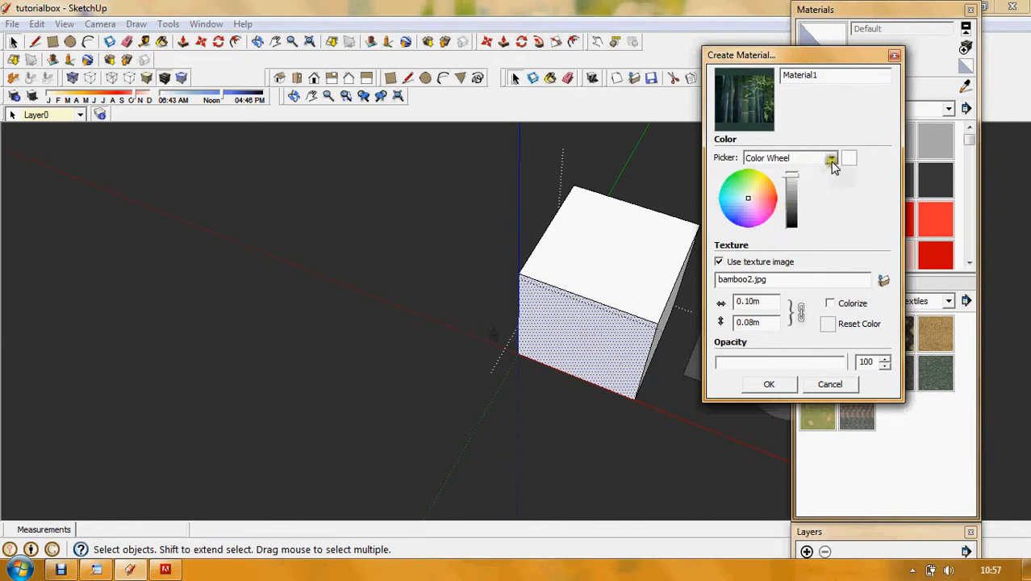
left_click(787, 309)
left_click(770, 368)
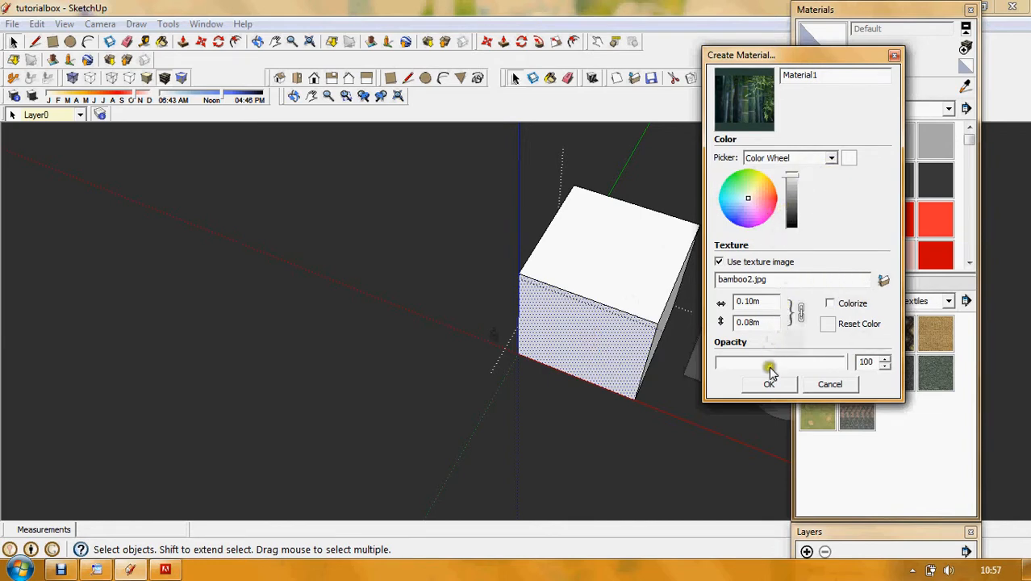
left_click(772, 387)
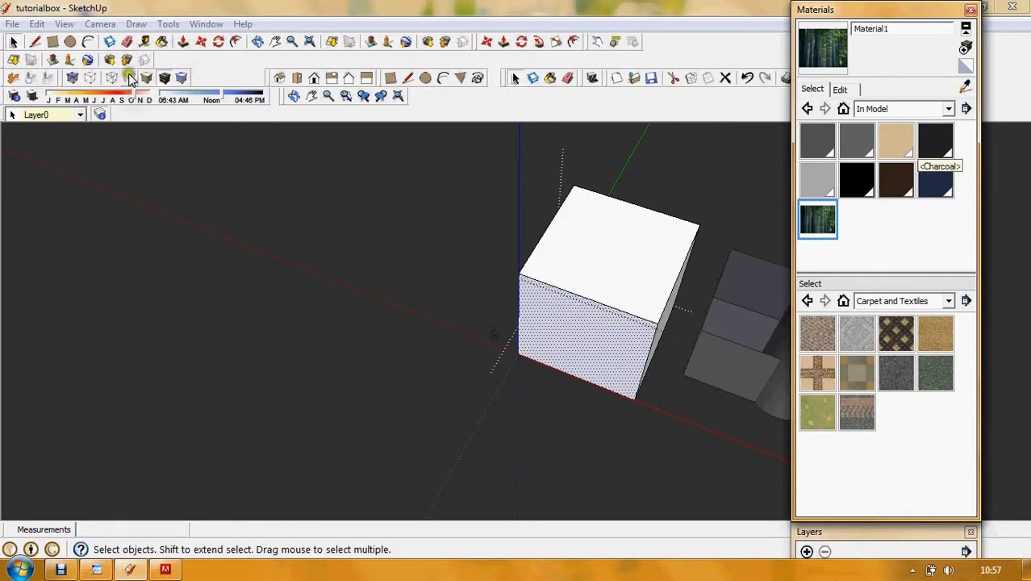
- Try to apply the bamboo swatch and a grey swatch directly onto the cube's front face
left_click(591, 332)
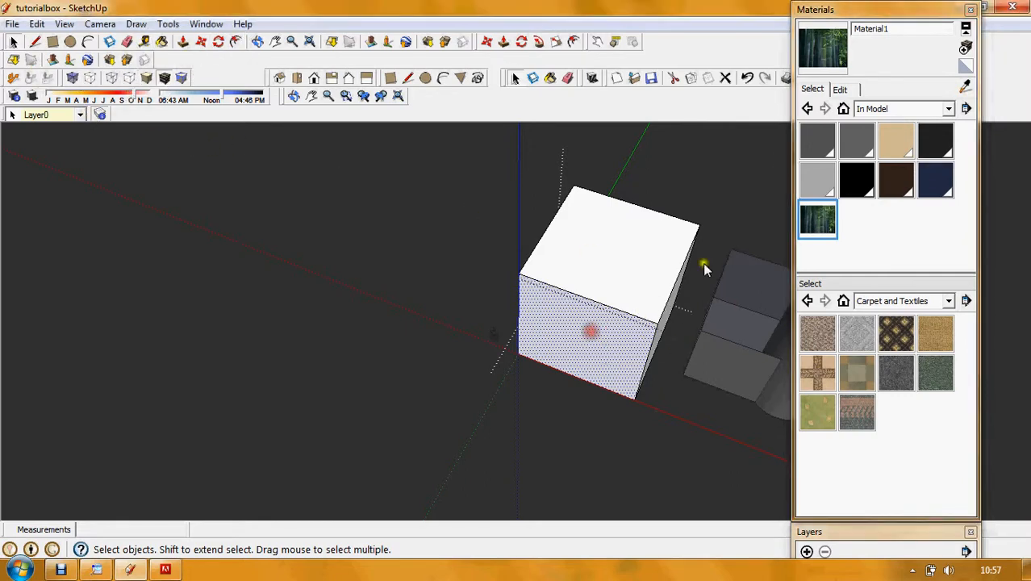
left_click_drag(824, 226, 607, 342)
left_click(606, 342)
left_click_drag(817, 219, 598, 335)
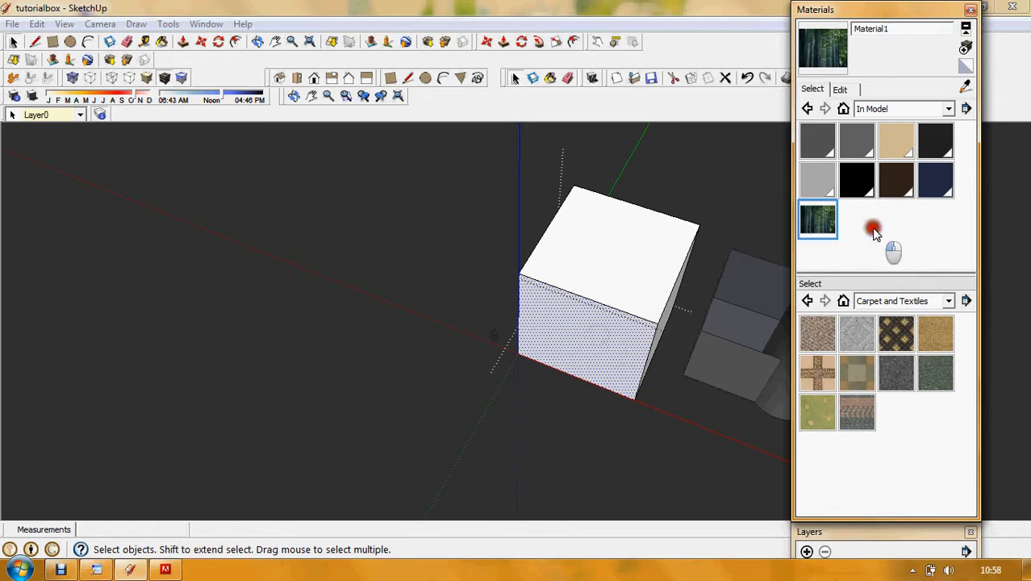
mouse_move(856, 140)
left_mouse_down()
mouse_move(807, 202)
mouse_move(537, 444)
mouse_move(600, 342)
left_mouse_up()
left_click(999, 42)
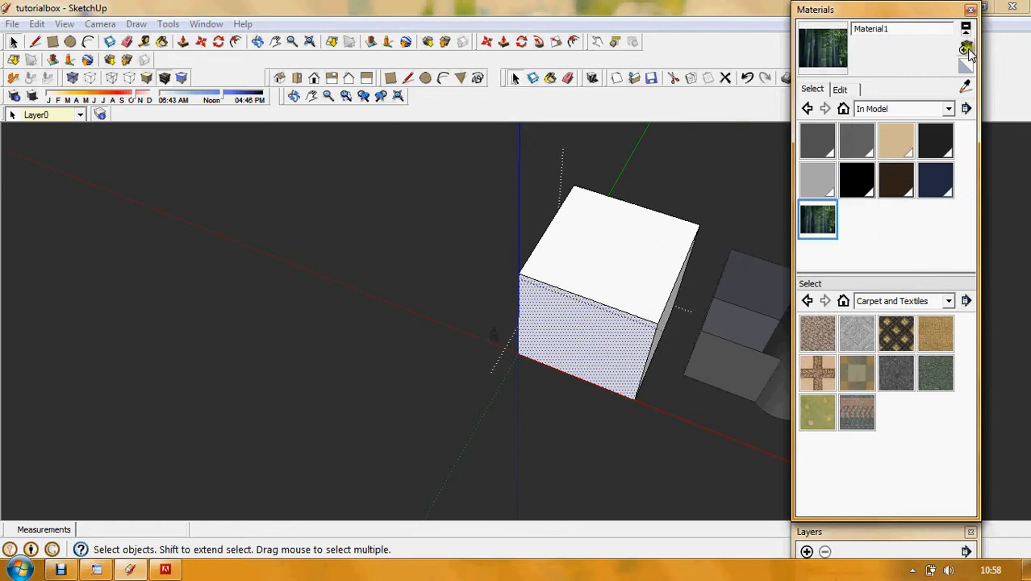
- Sample the front face's current paint, then paint that face with the bamboo material
left_click(966, 89)
left_click(608, 339)
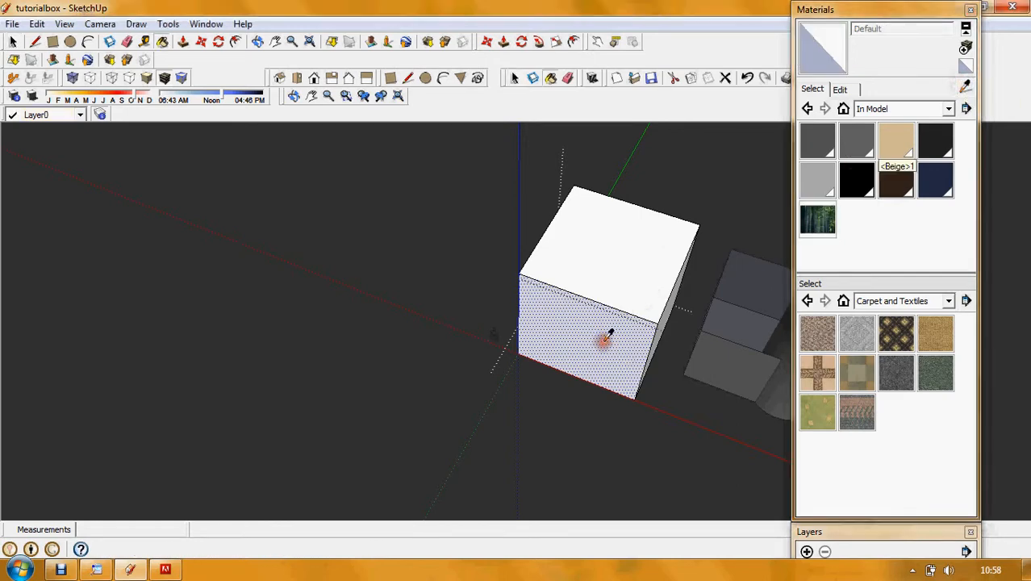
left_click(817, 220)
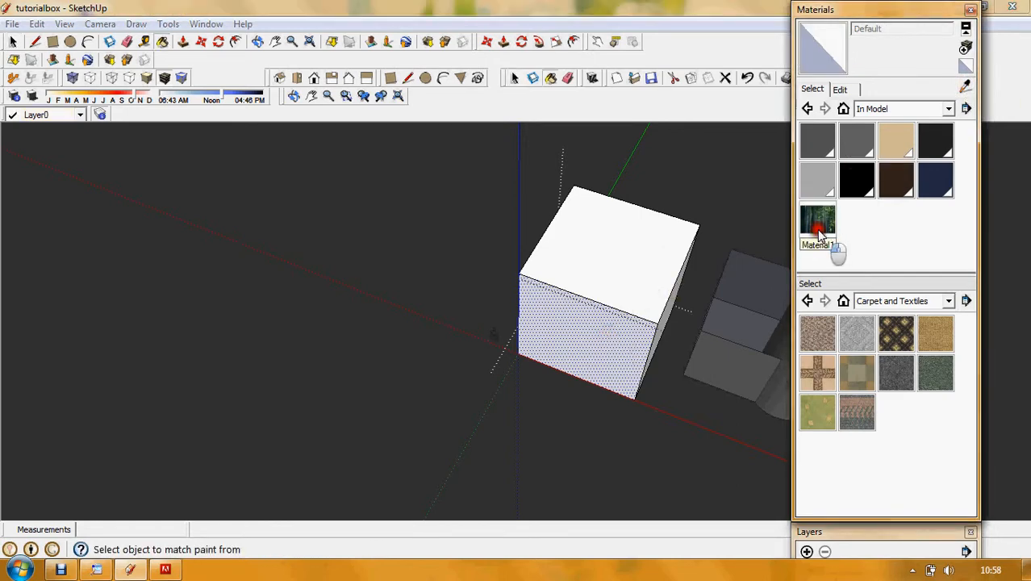
left_click(584, 331)
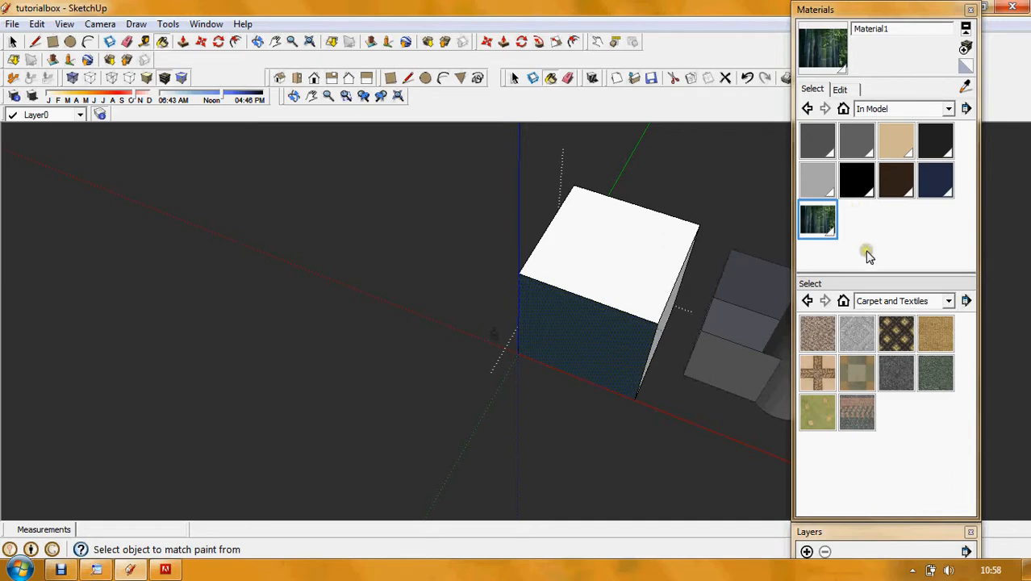
- Open the bamboo material for editing, enlarge the editing pane and set the texture width to 10 m
double_click(819, 224)
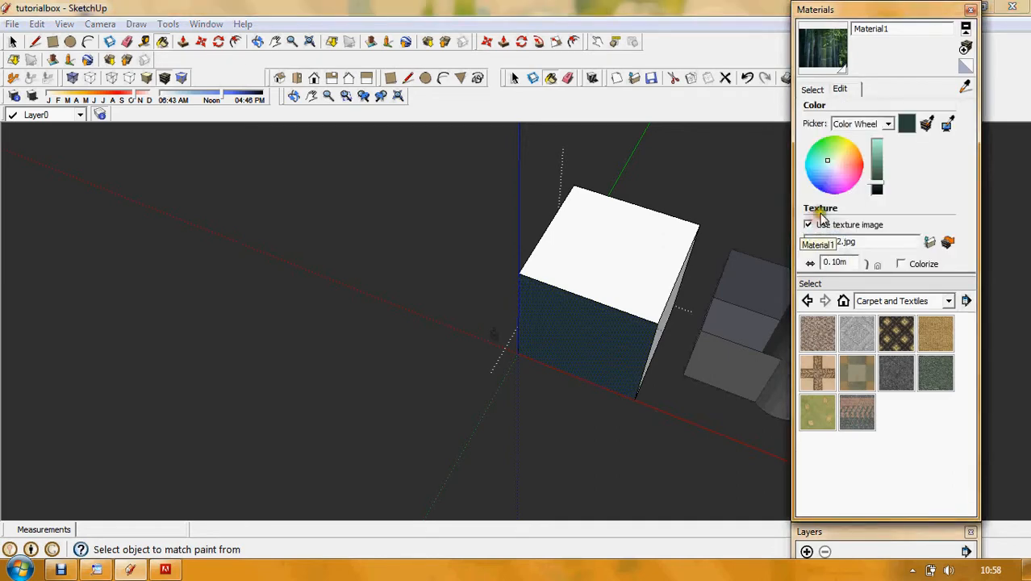
left_click_drag(916, 275, 904, 397)
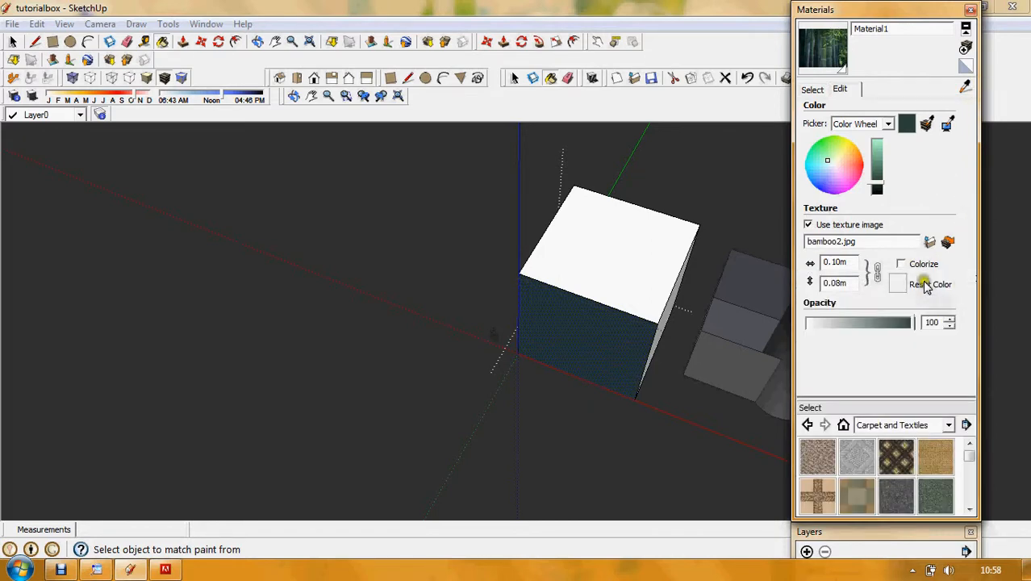
left_click(851, 263)
left_click_drag(851, 262, 812, 266)
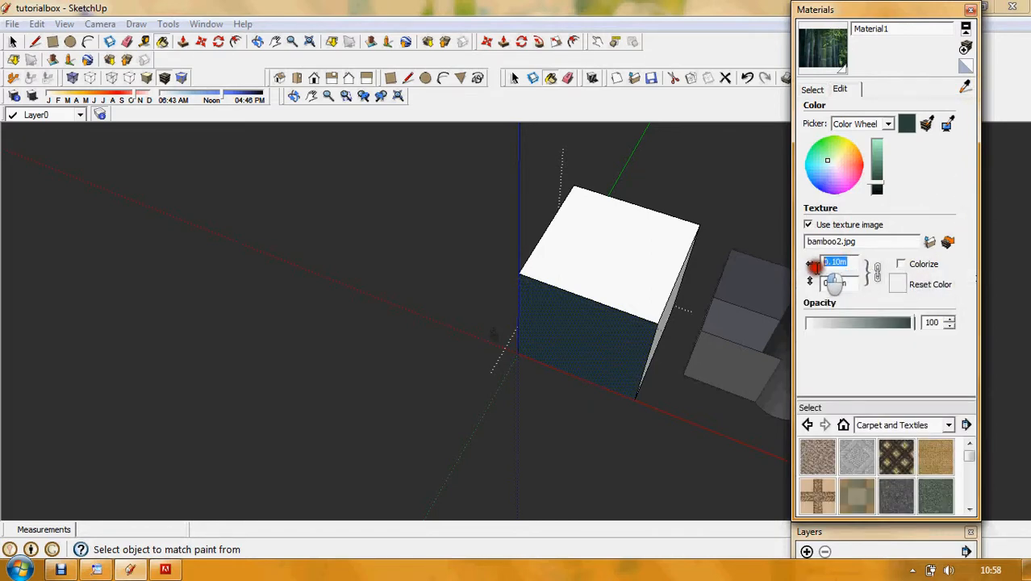
type("10")
- Set the bamboo texture's height to 10 m
left_click(845, 283)
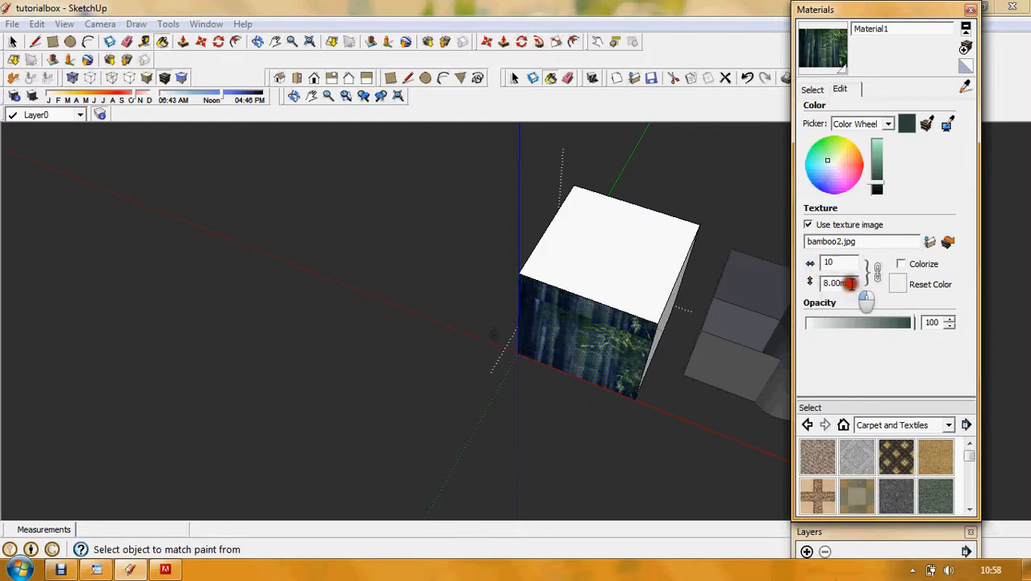
left_click_drag(851, 282, 789, 299)
type("1")
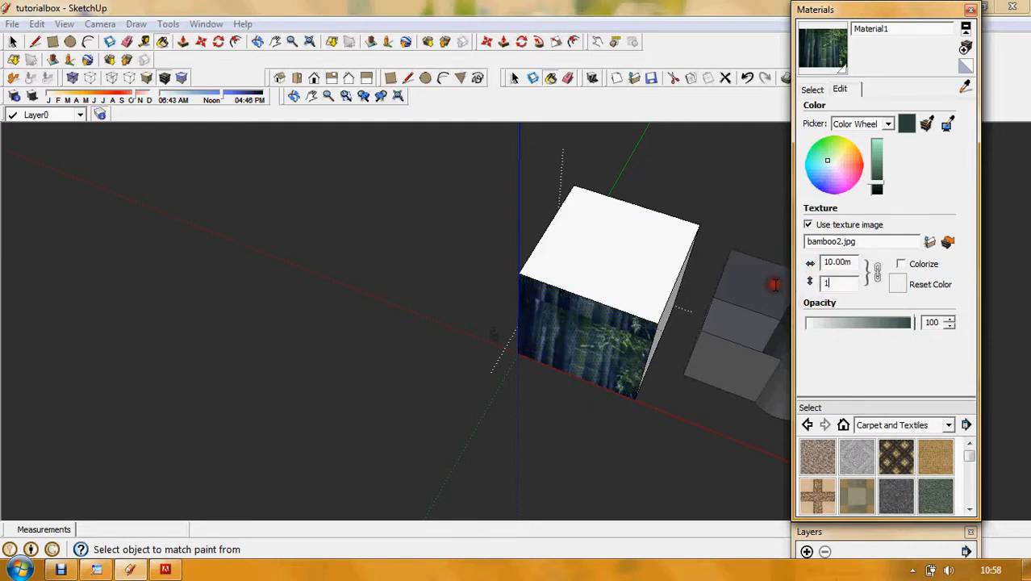
type("0")
- Try texture widths of 20 m, 5 m and 10 m on the bamboo material
left_click(838, 261)
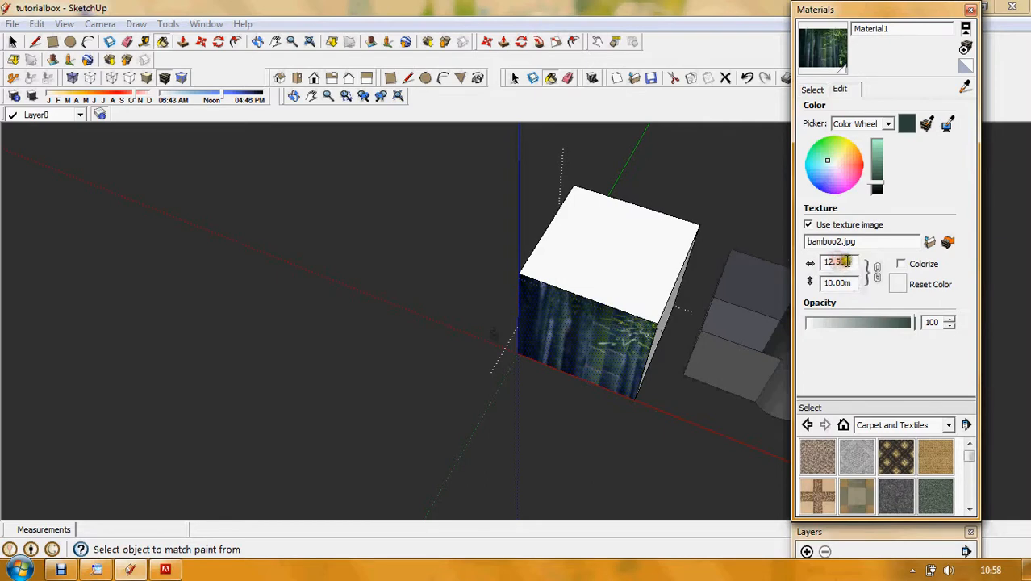
left_click_drag(845, 262, 790, 266)
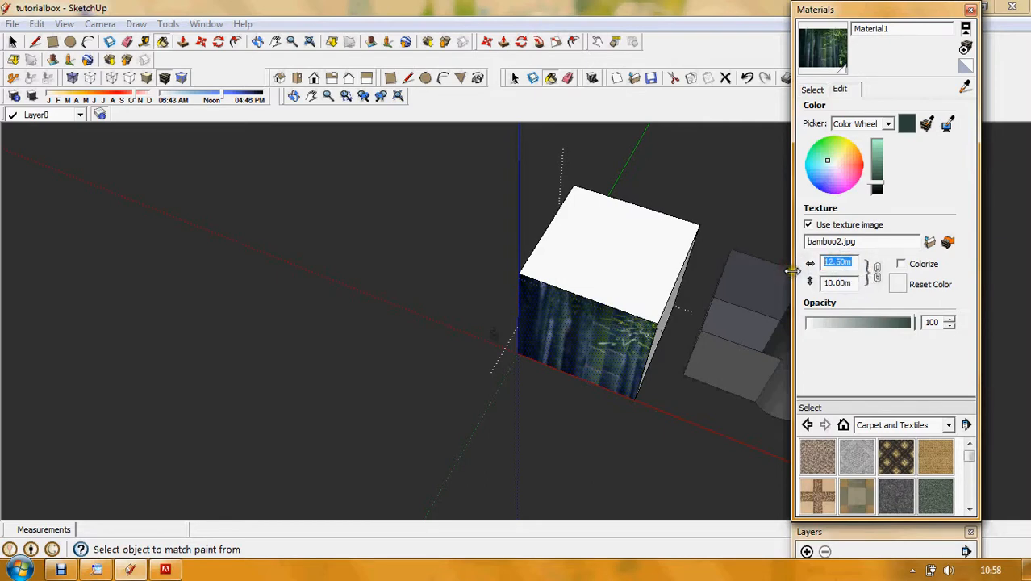
type("20")
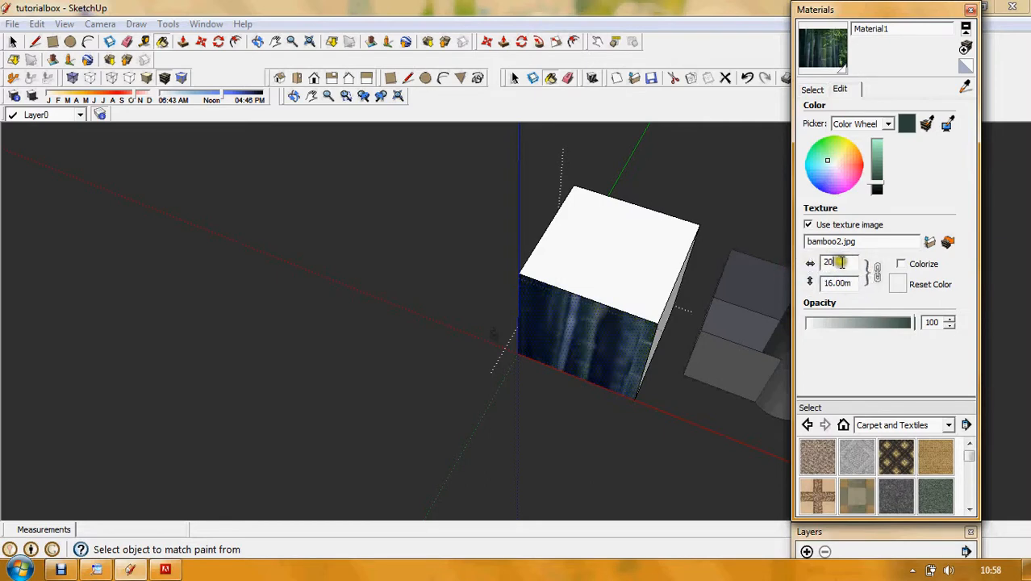
left_click_drag(840, 261, 805, 266)
type("5")
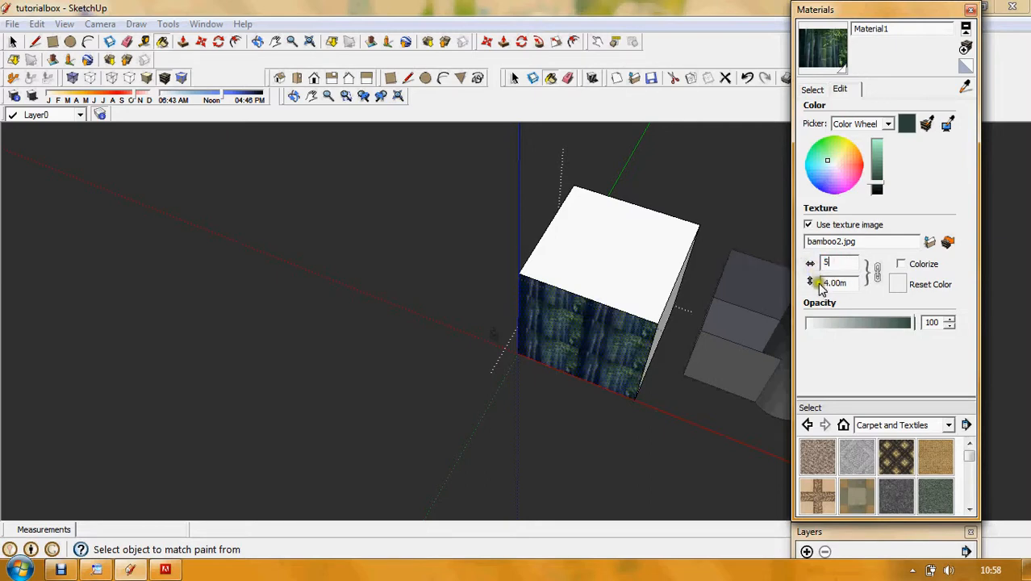
left_click(842, 282)
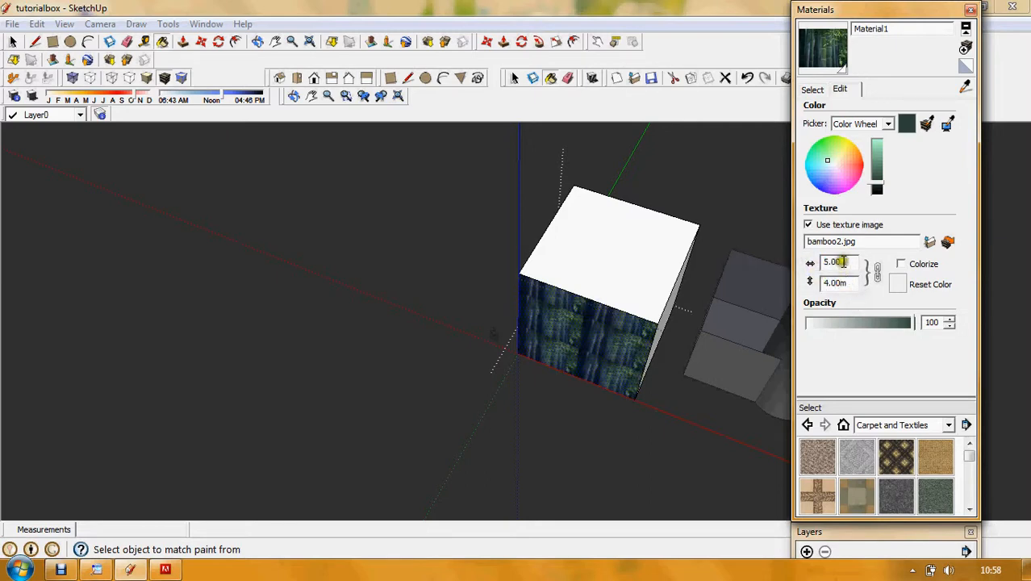
left_click_drag(841, 261, 796, 259)
type("10")
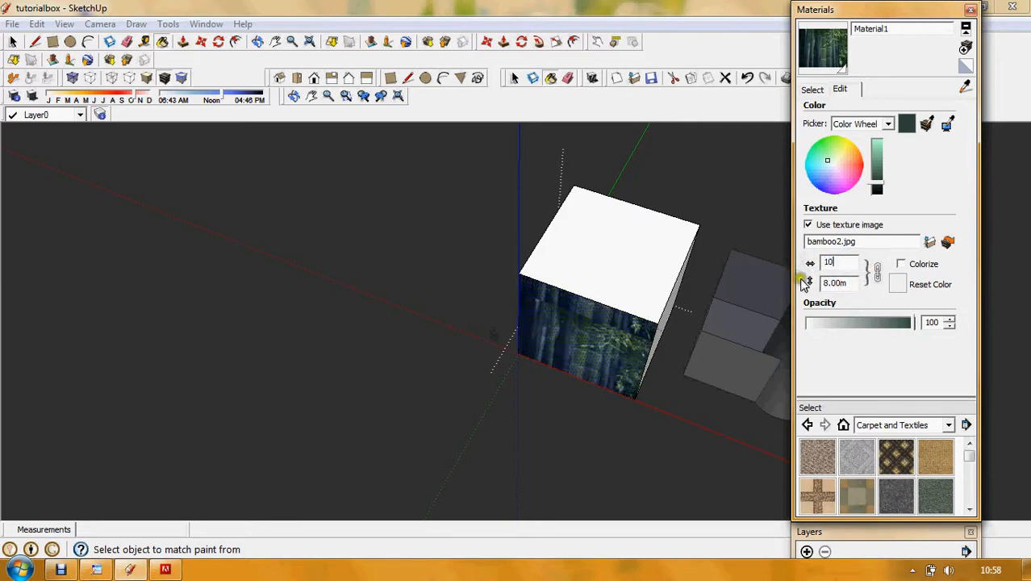
- Set the bamboo texture's height back to 10 m, keeping the image proportions linked
left_click(834, 279)
left_click_drag(853, 285, 758, 288)
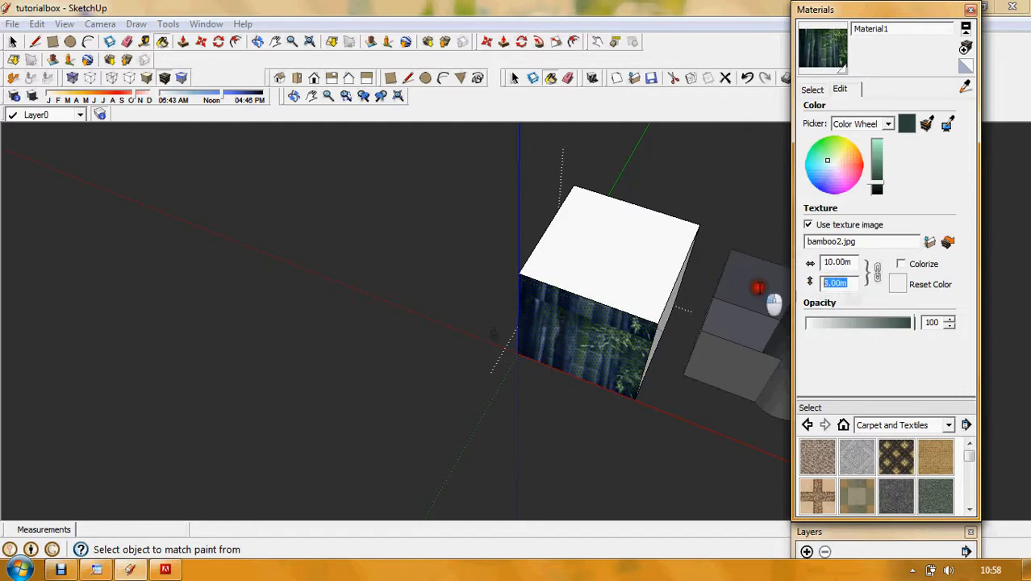
type("10")
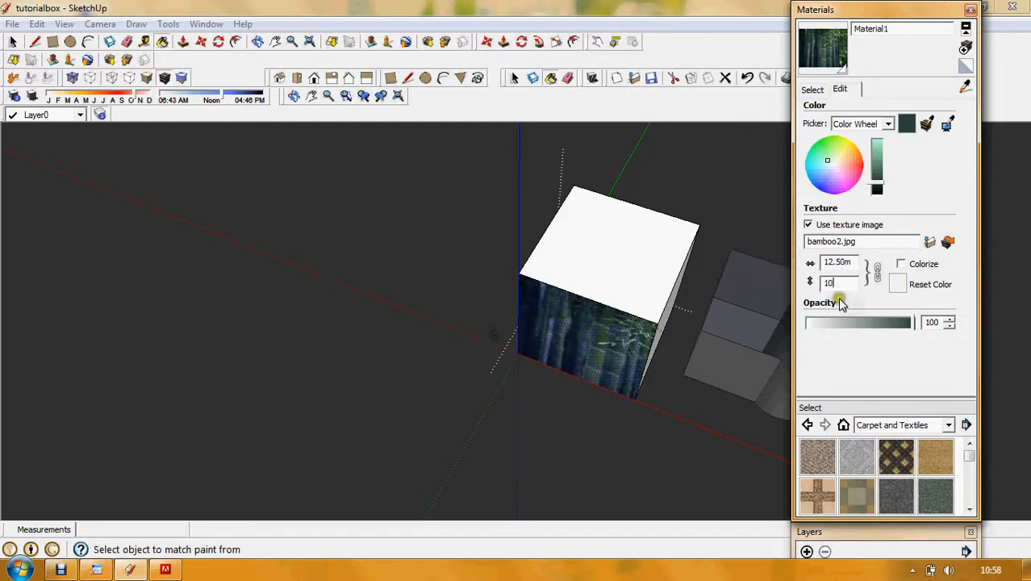
left_click_drag(853, 267, 836, 267)
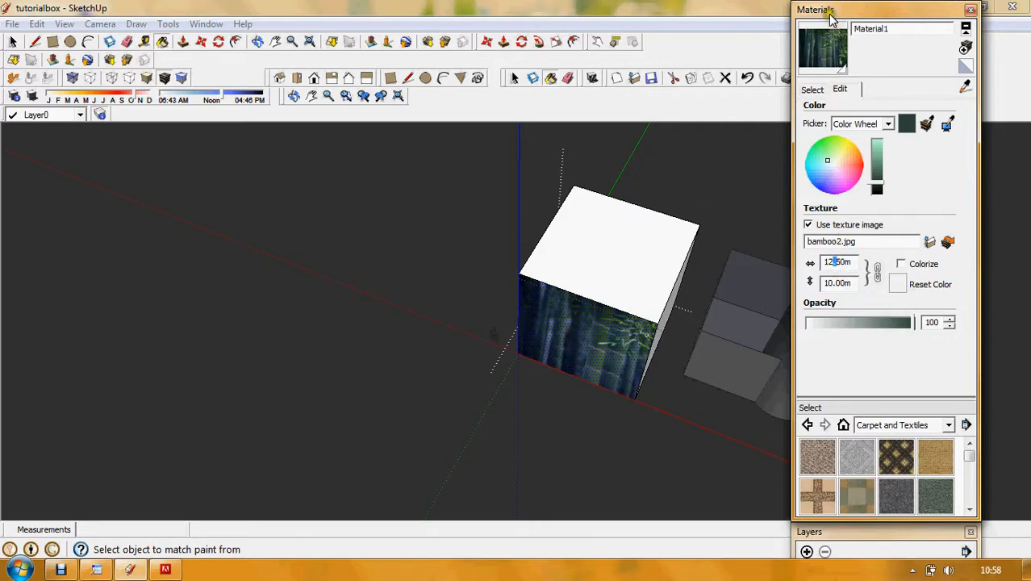
- Collapse the Materials window and leave editing of the cube's group
left_click(893, 16)
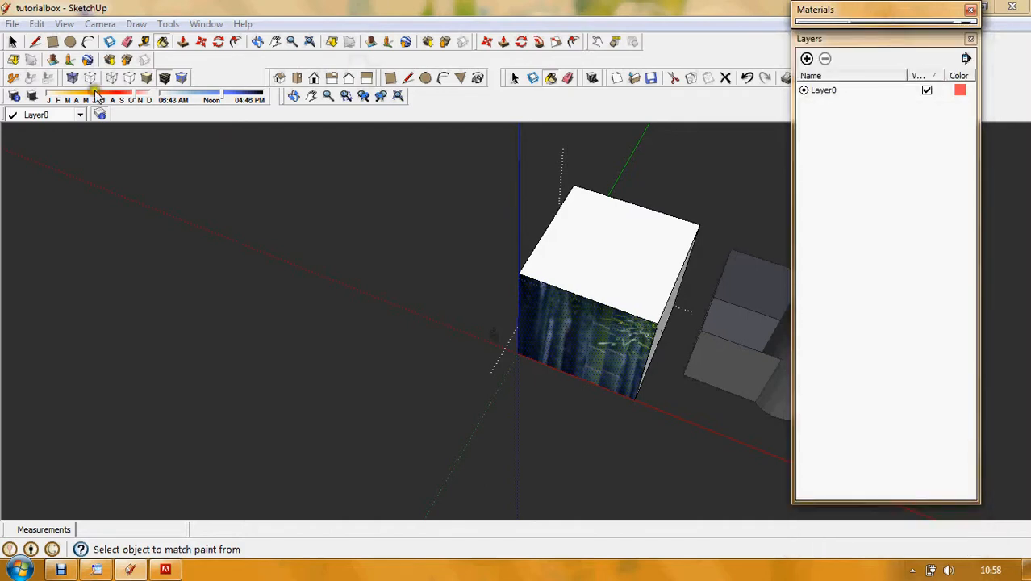
left_click(14, 42)
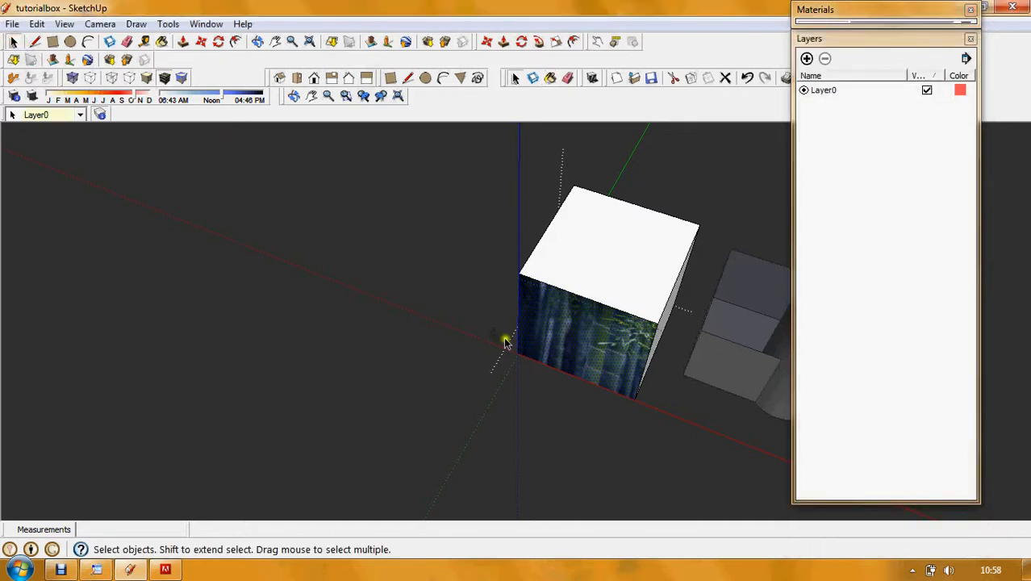
left_click(386, 258)
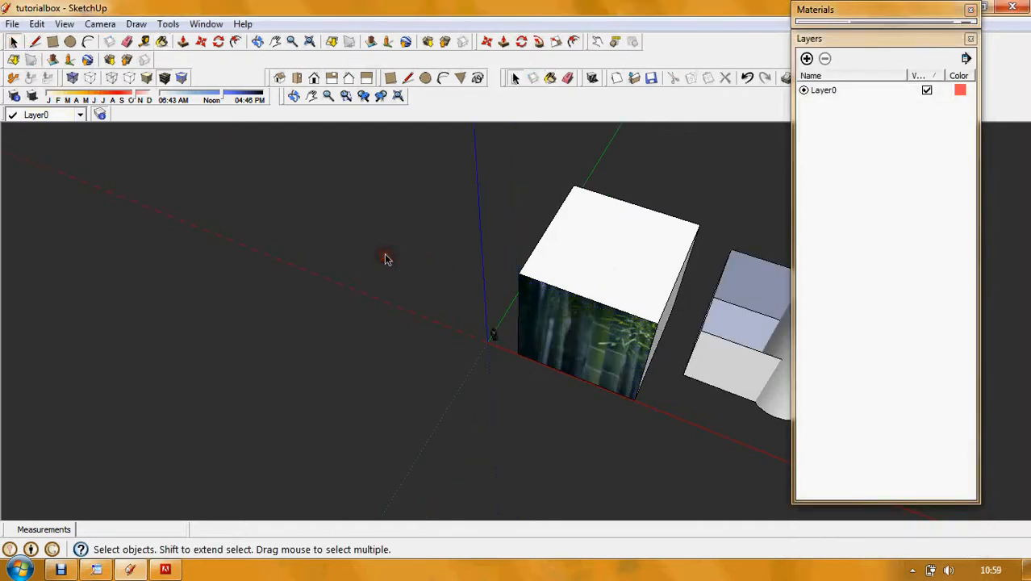
- Examine the bamboo texture on the cube's front face up close and from several angles
left_click(257, 41)
left_click_drag(478, 249, 537, 229)
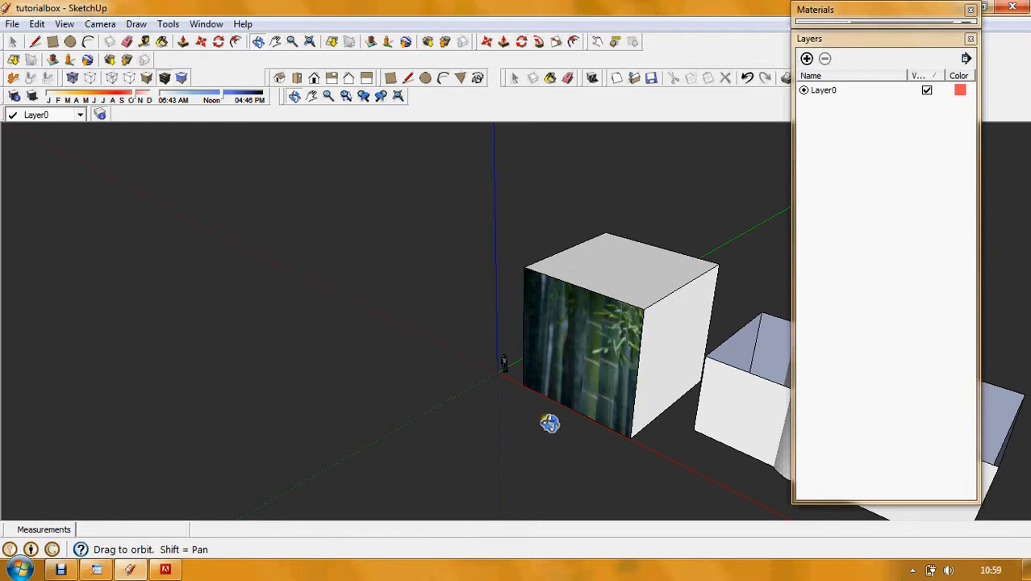
scroll(550, 424, "up", 3)
scroll(610, 338, "down", 1)
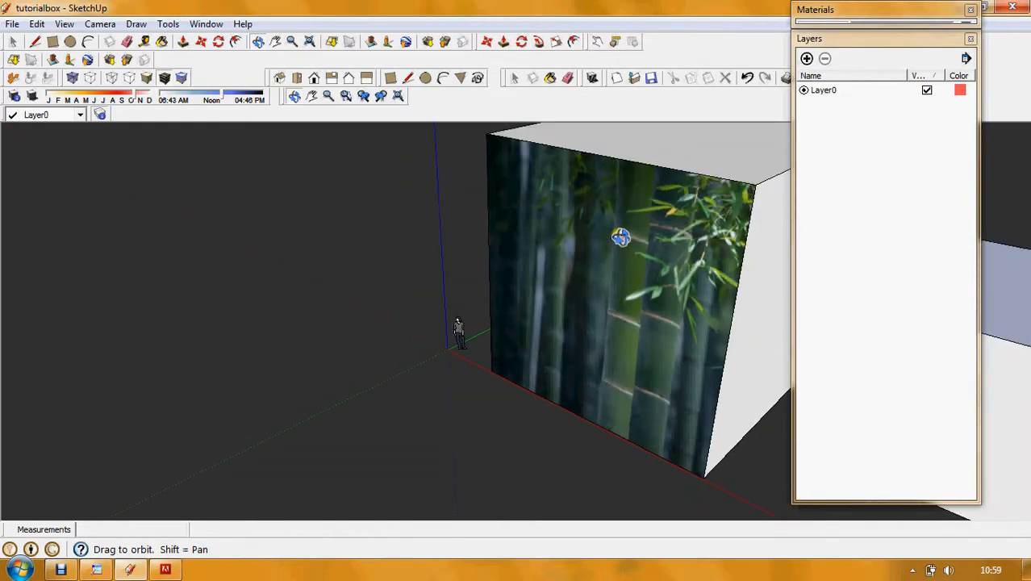
left_click_drag(619, 235, 612, 267)
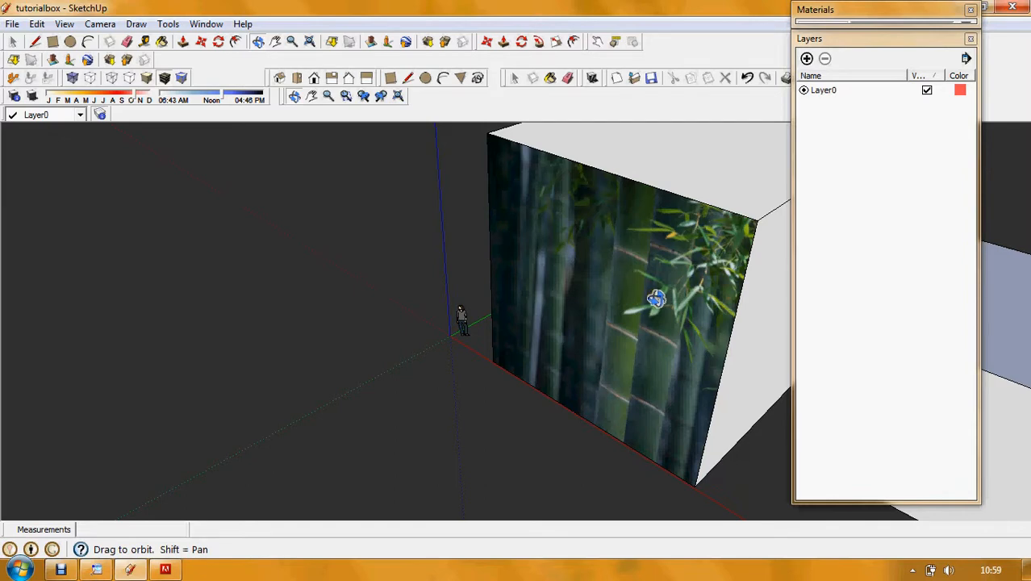
left_click_drag(709, 228, 707, 261)
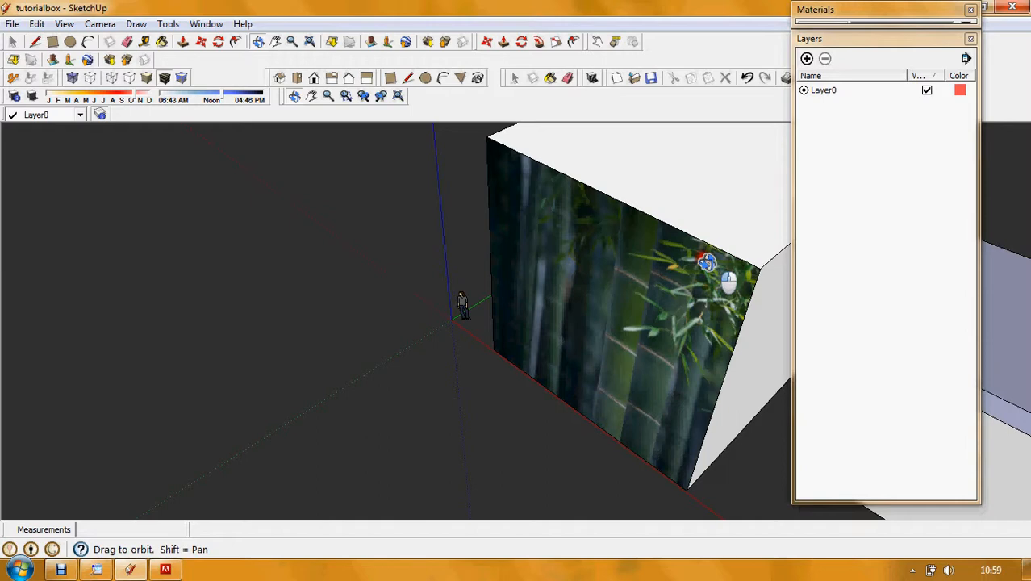
left_click_drag(686, 357, 914, 214)
left_click_drag(501, 327, 552, 410)
right_click(208, 235)
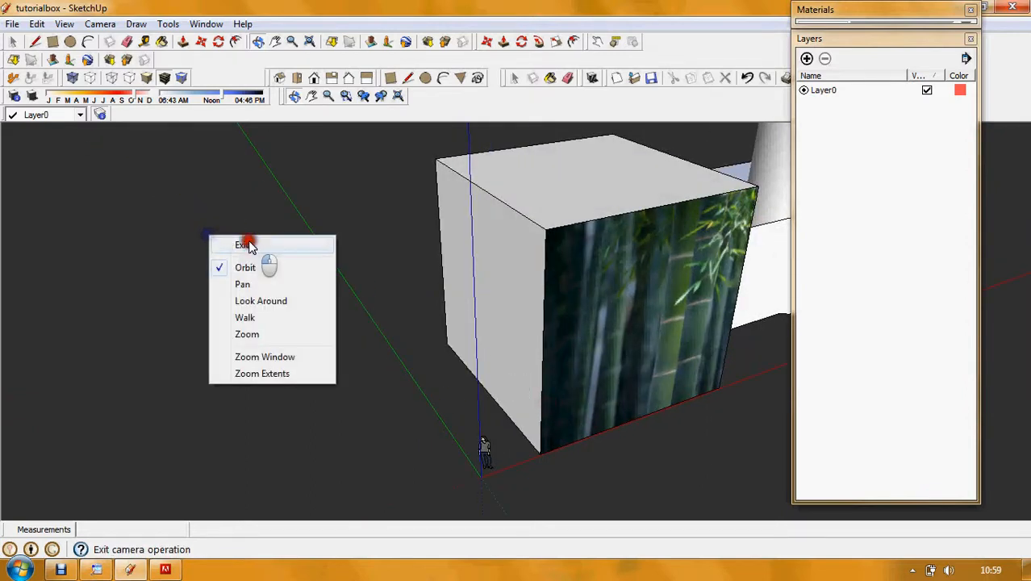
left_click(244, 247)
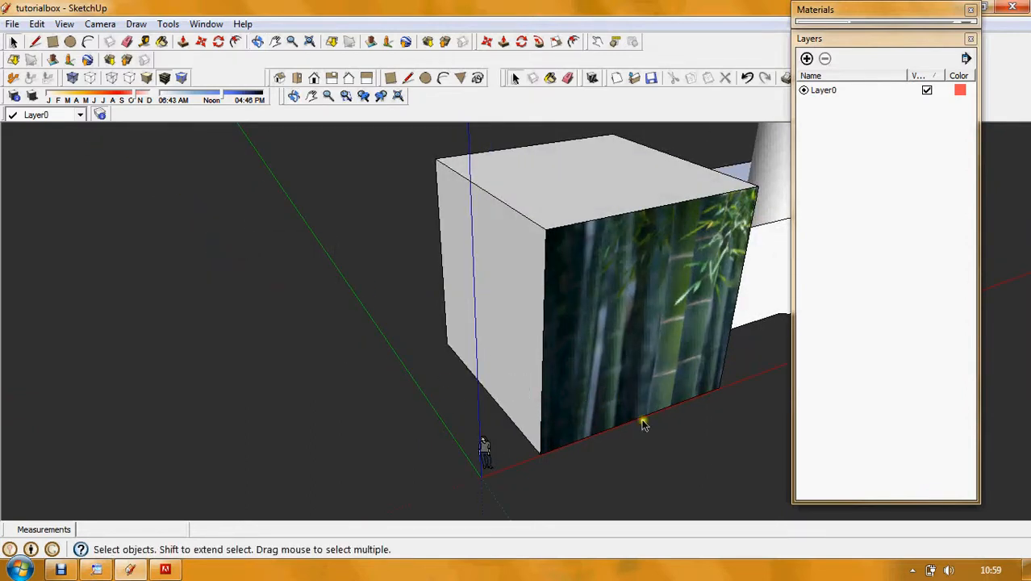
- Clear any selection and collapse the Layers window to free up the modelling area
left_click(678, 456)
left_click(960, 38)
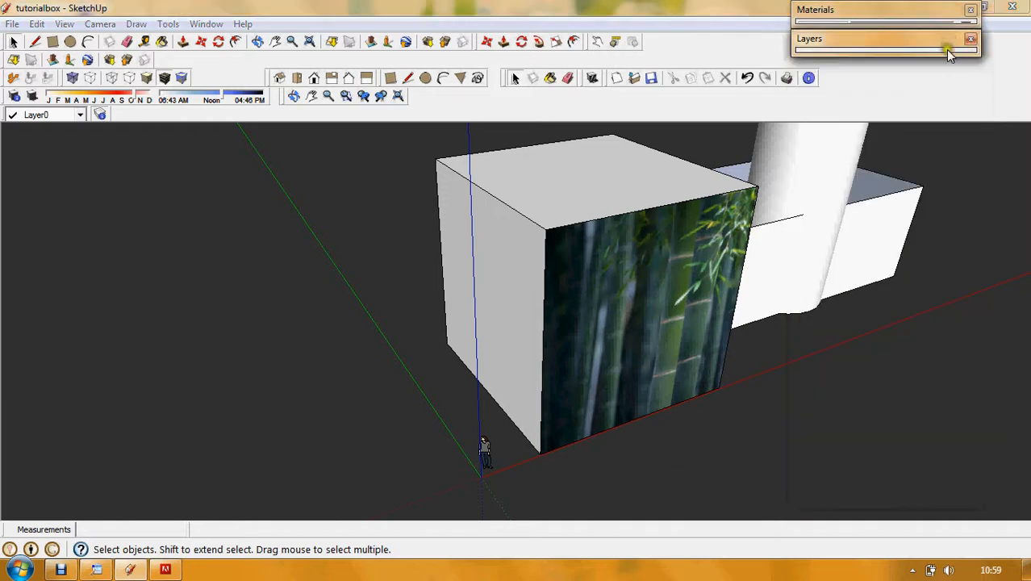